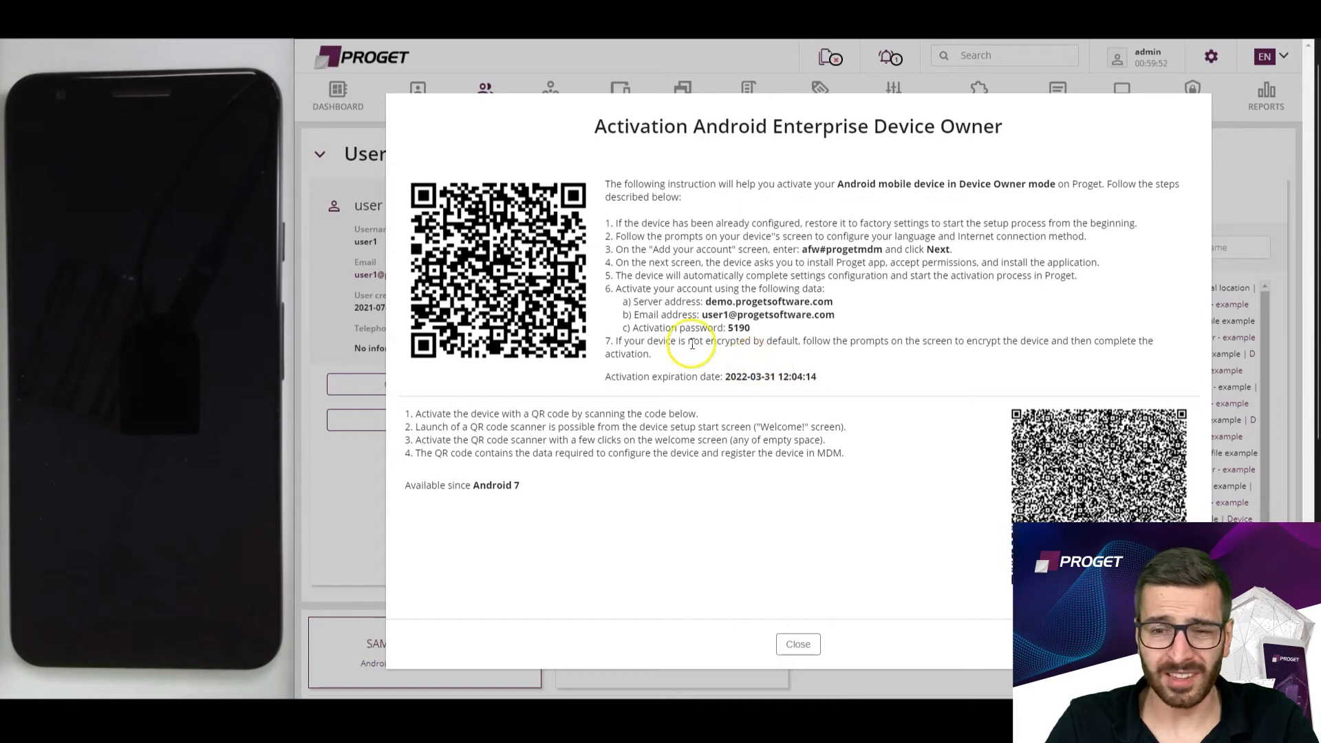
Inspect both activation QR codes enlarged and close the Android Enterprise Device Owner activation instructions.
mouse_move(497, 275)
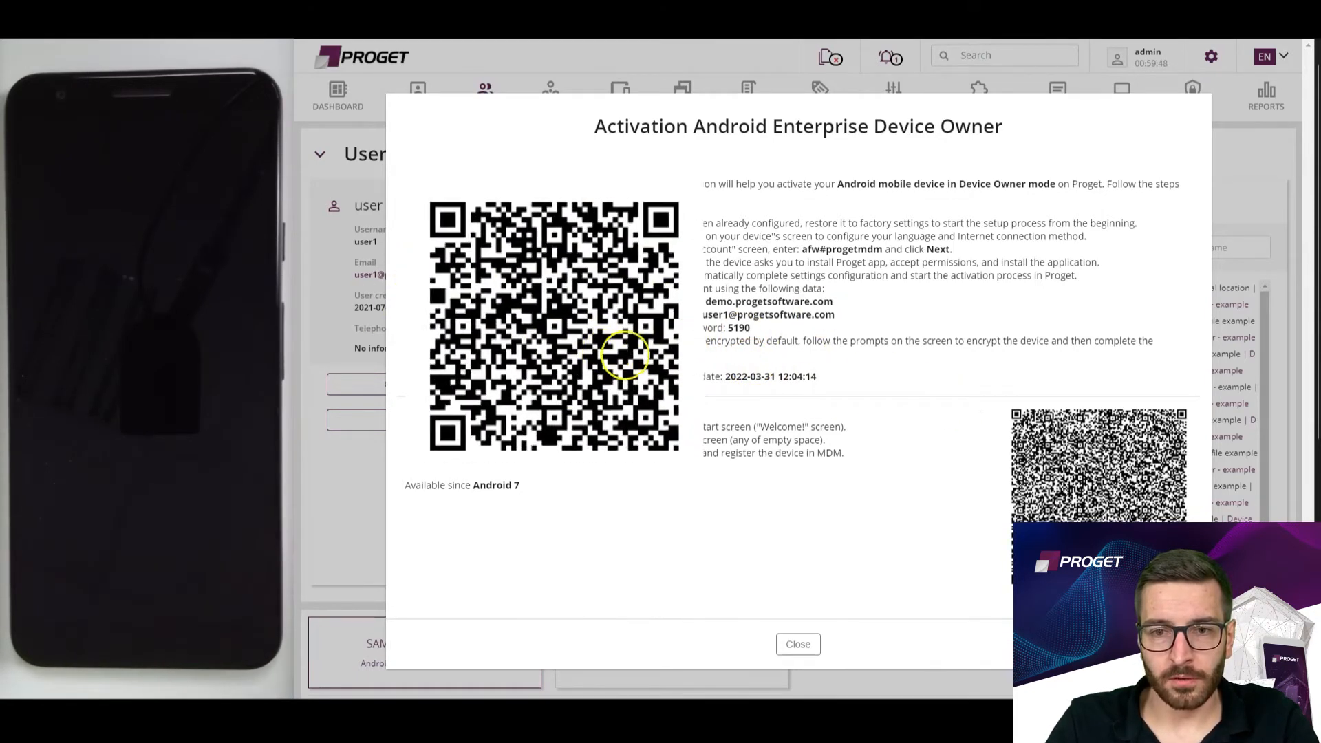
mouse_move(1001, 516)
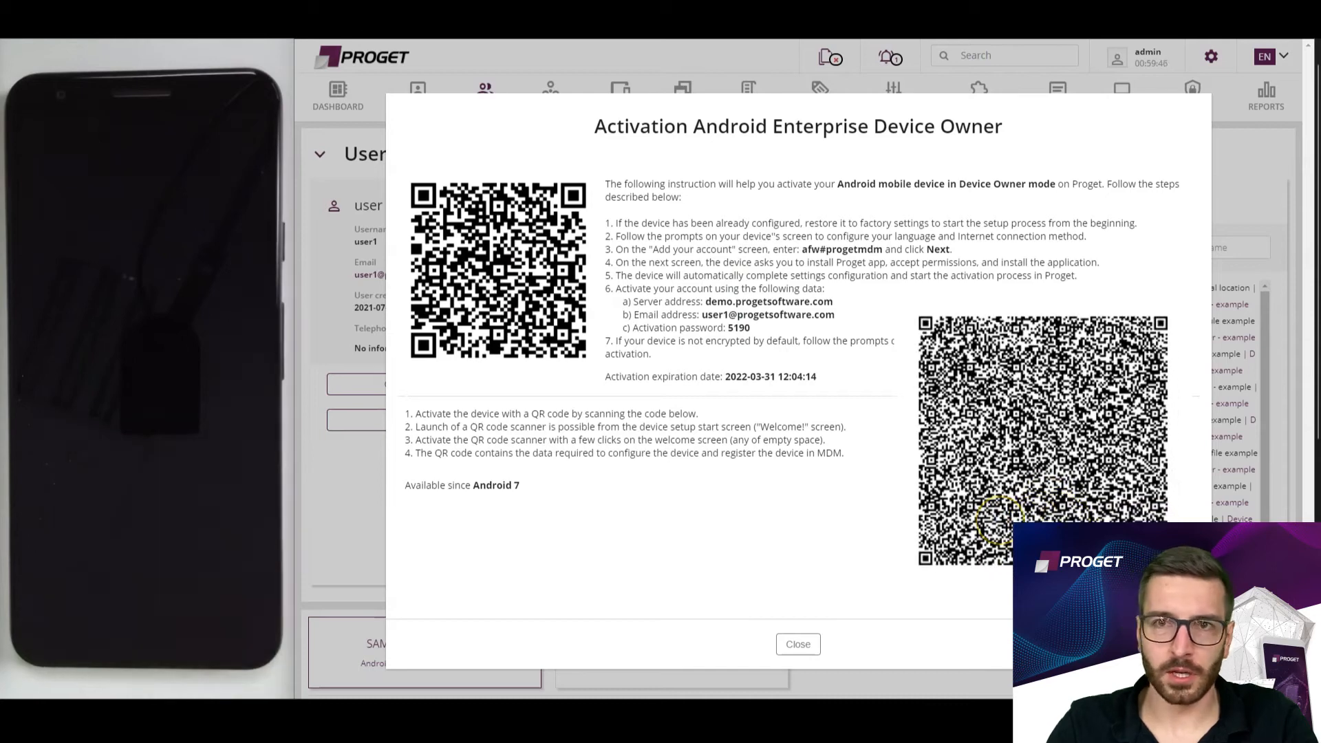
click(805, 646)
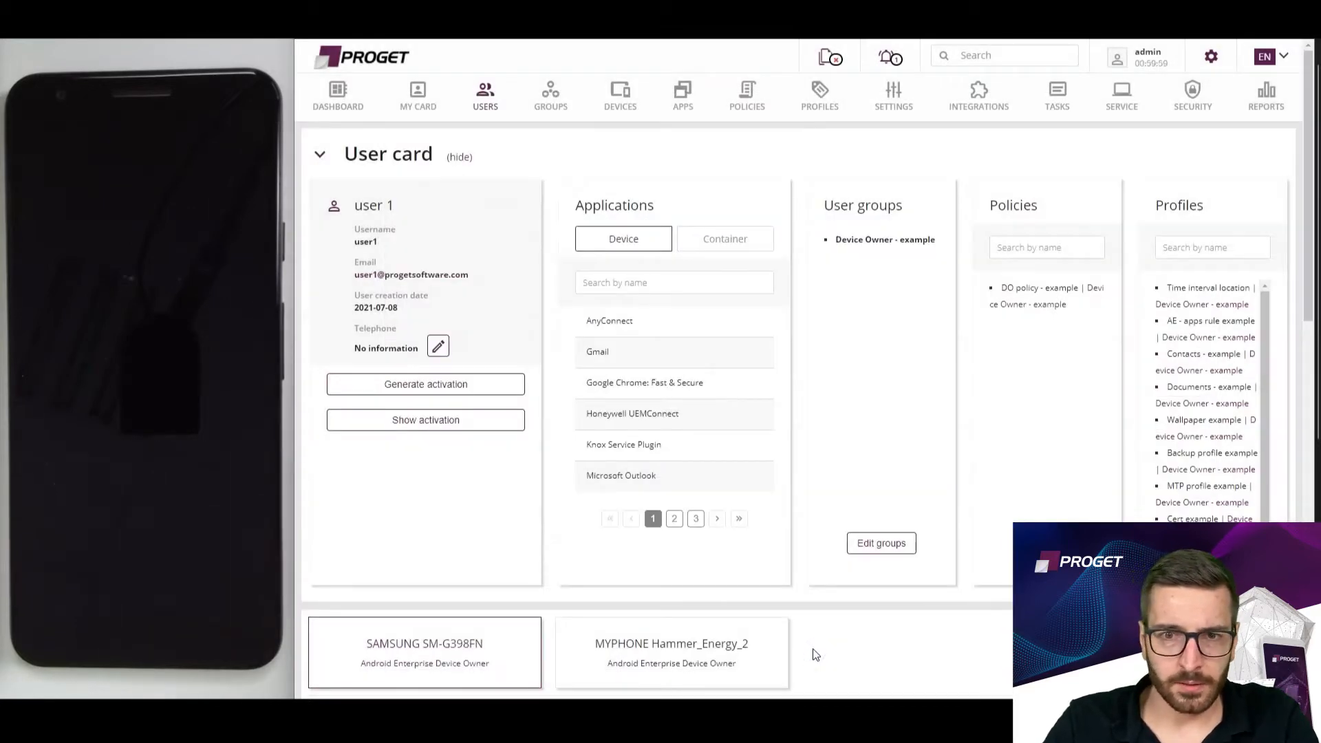
click(769, 623)
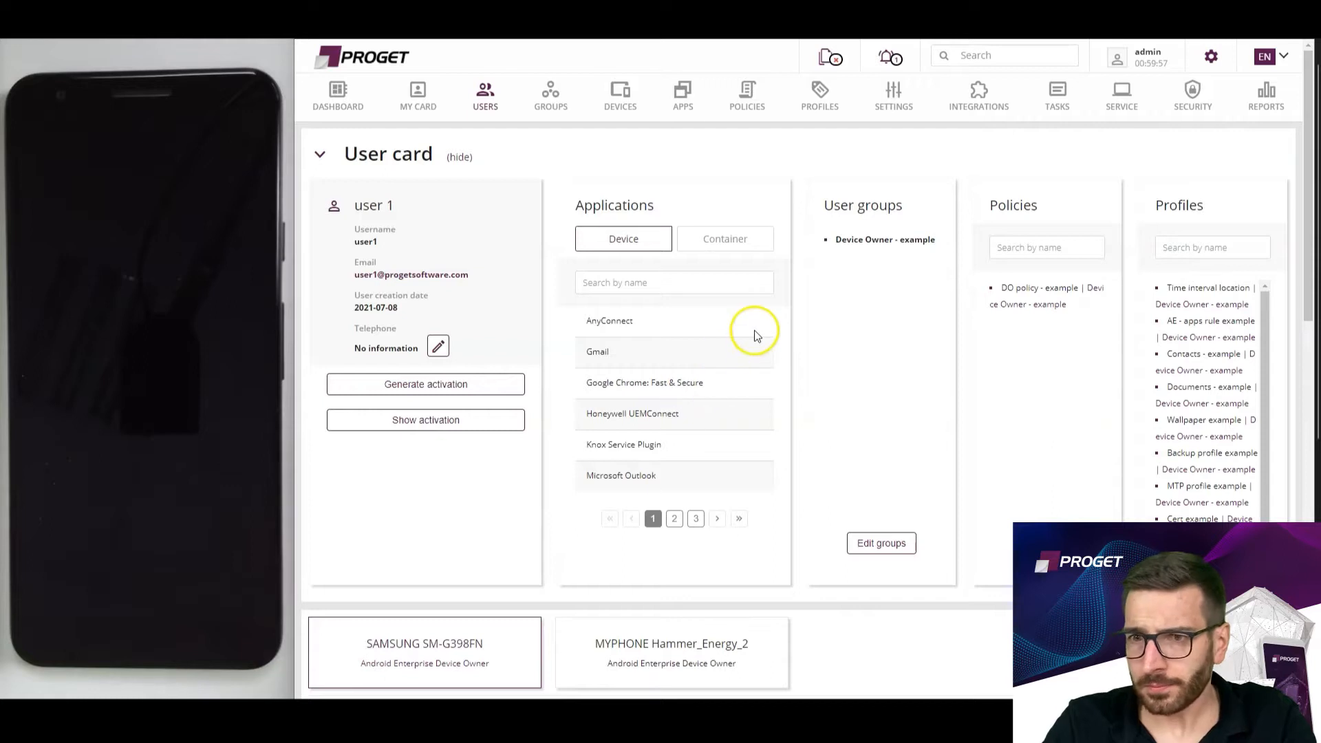
click(639, 240)
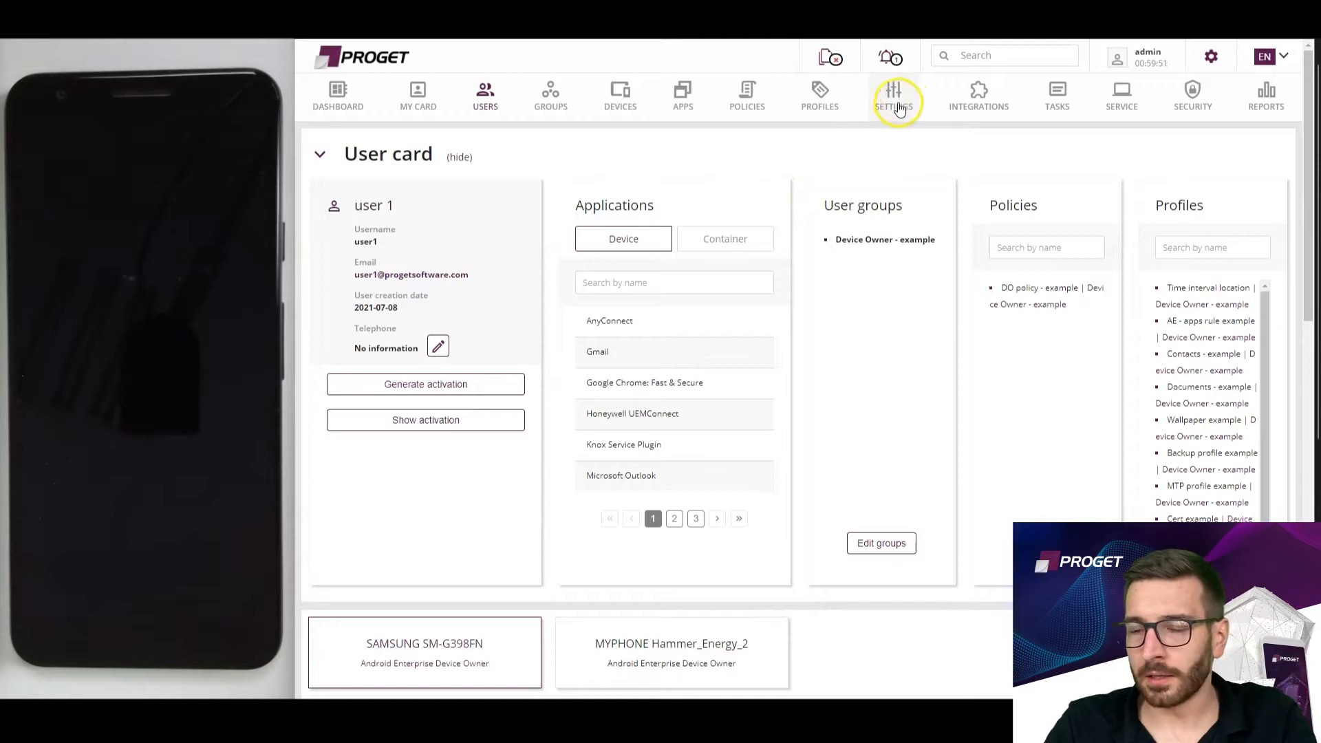
Look over the activation message settings and enable the custom EULA, terms of use and privacy policy in the device activation settings.
click(887, 116)
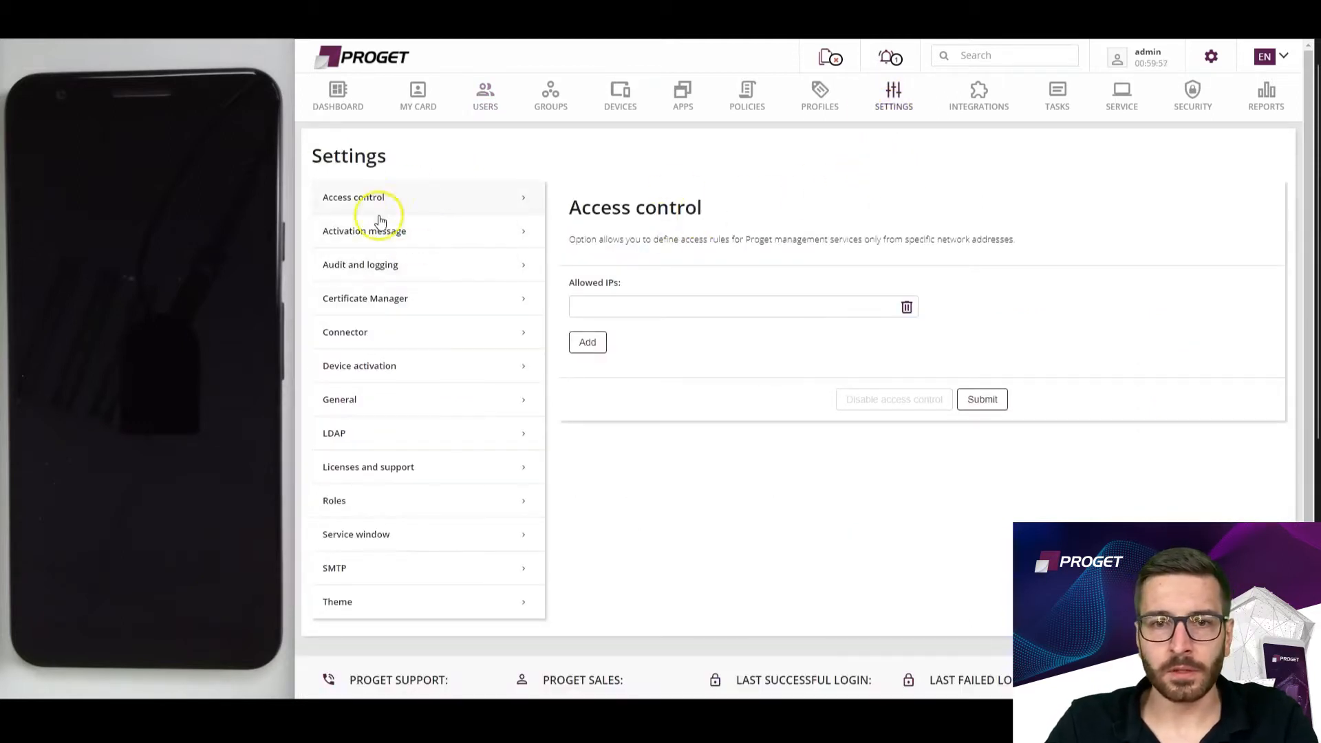
click(388, 241)
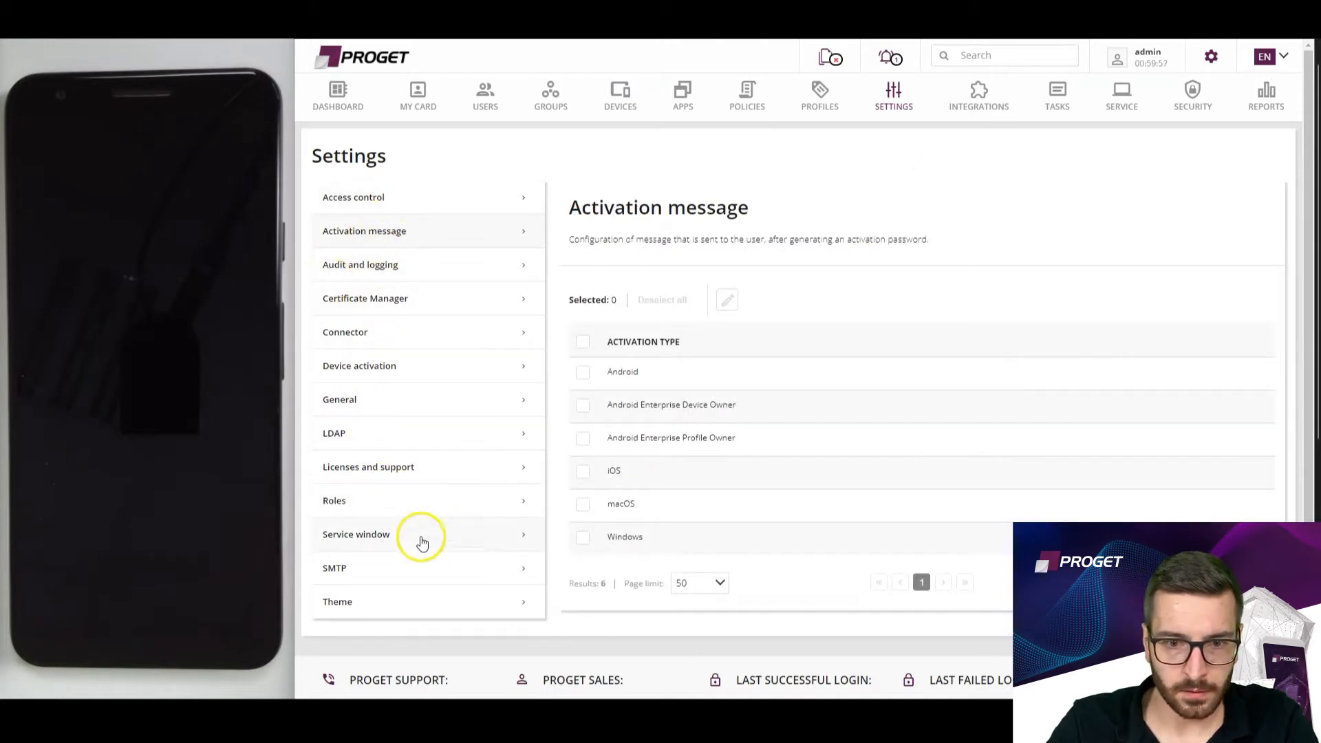
click(387, 368)
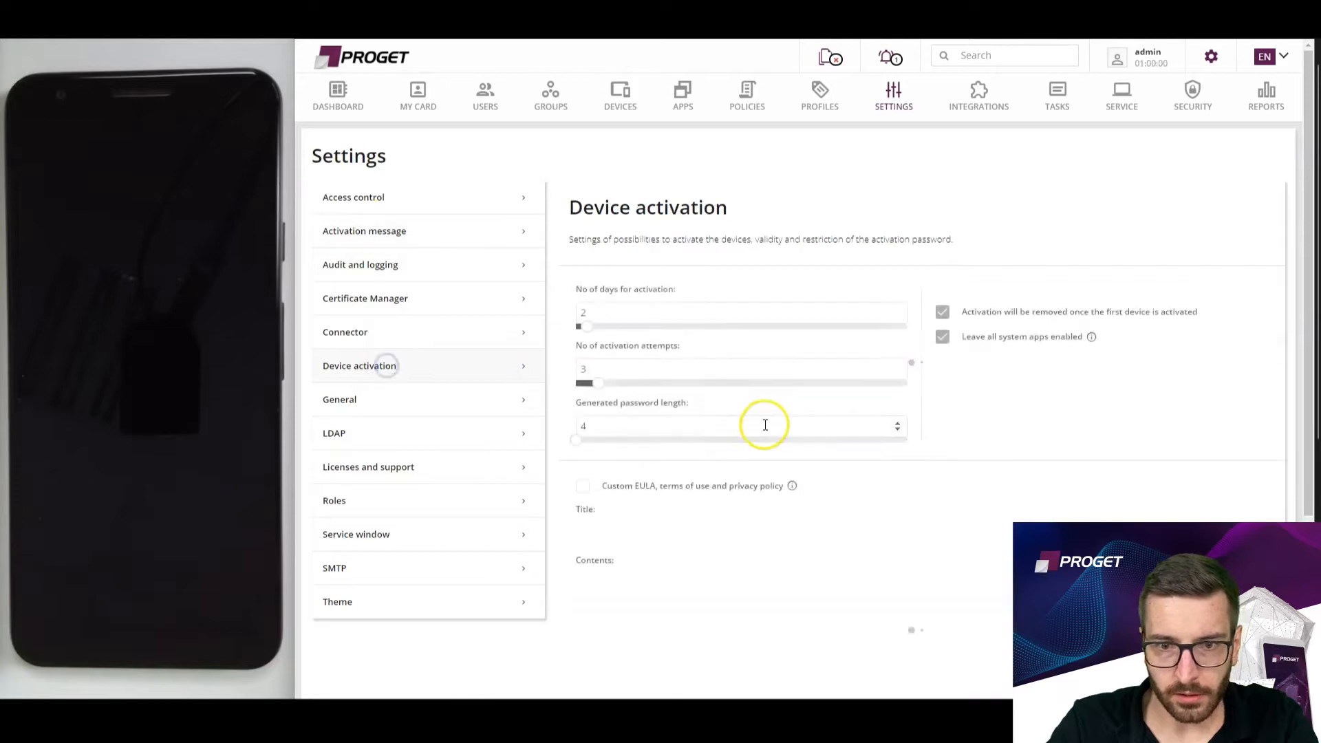
click(584, 489)
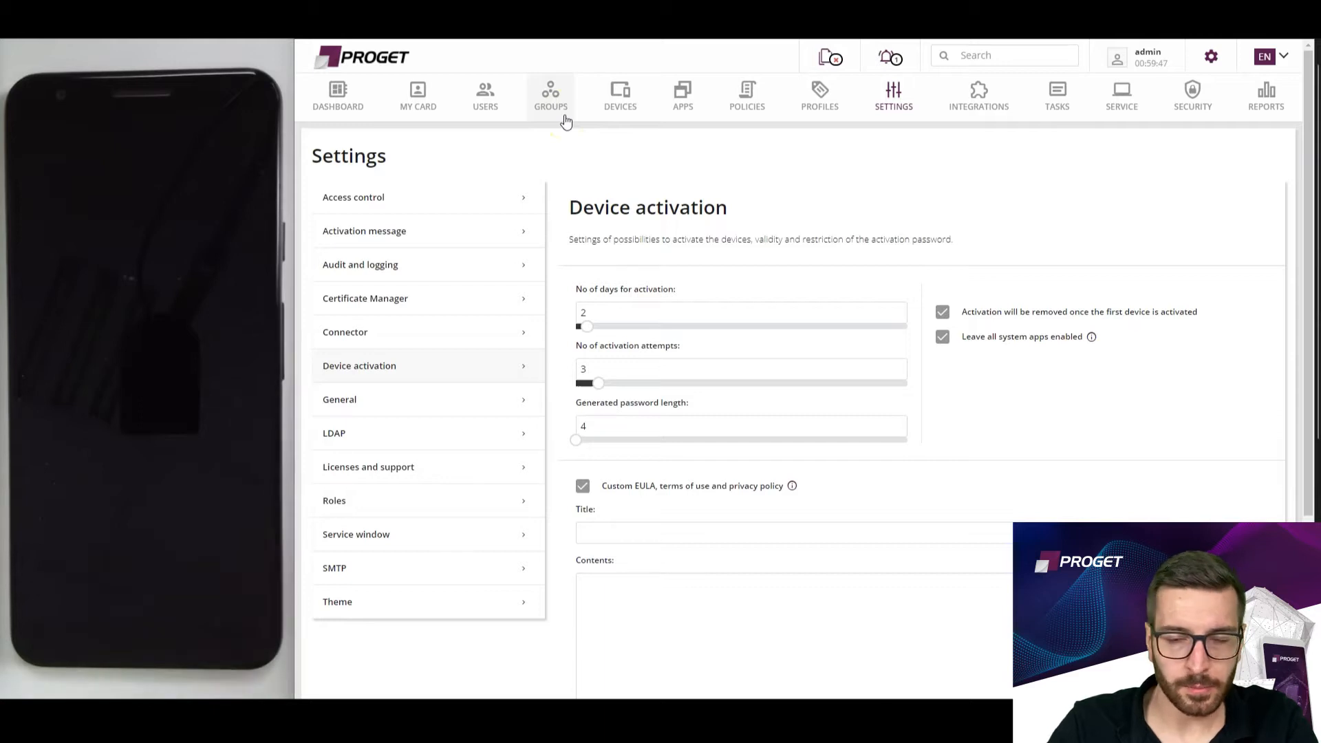
Open the users list and customize its table columns to show Groups and hide Email.
click(504, 115)
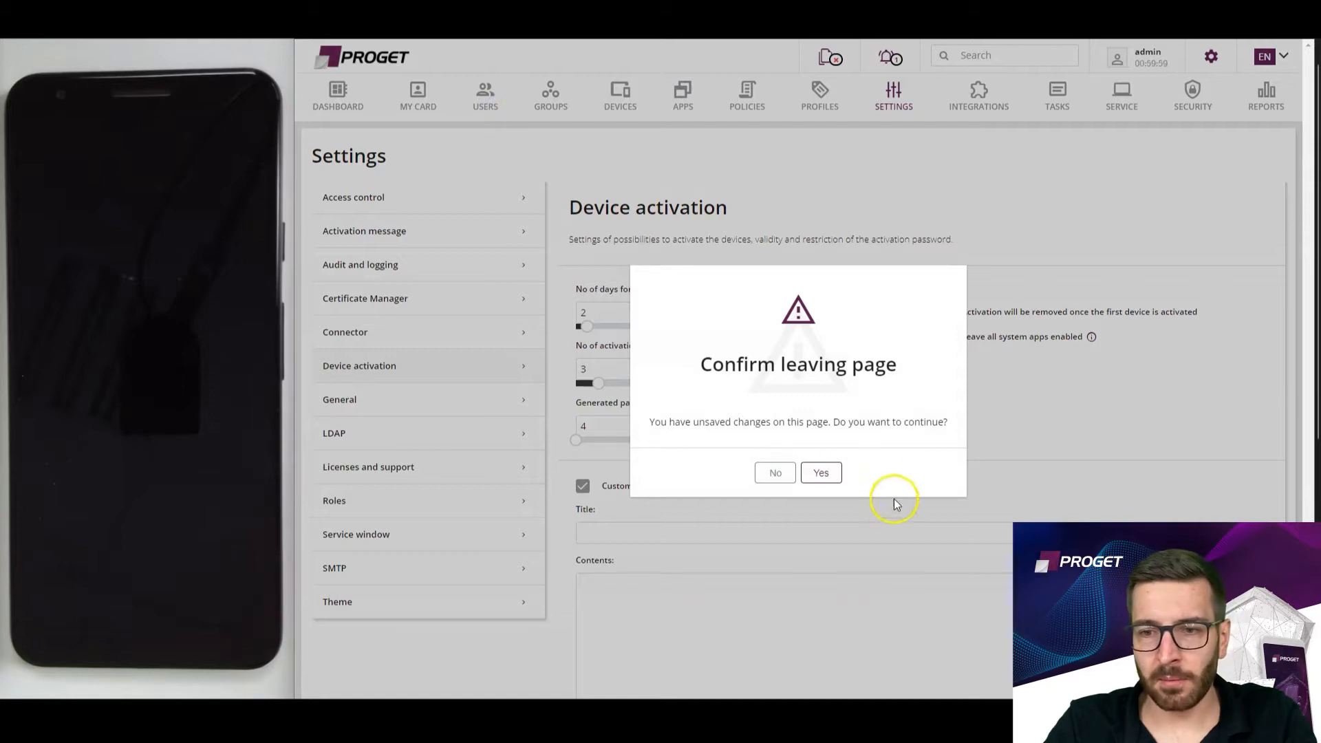
click(818, 473)
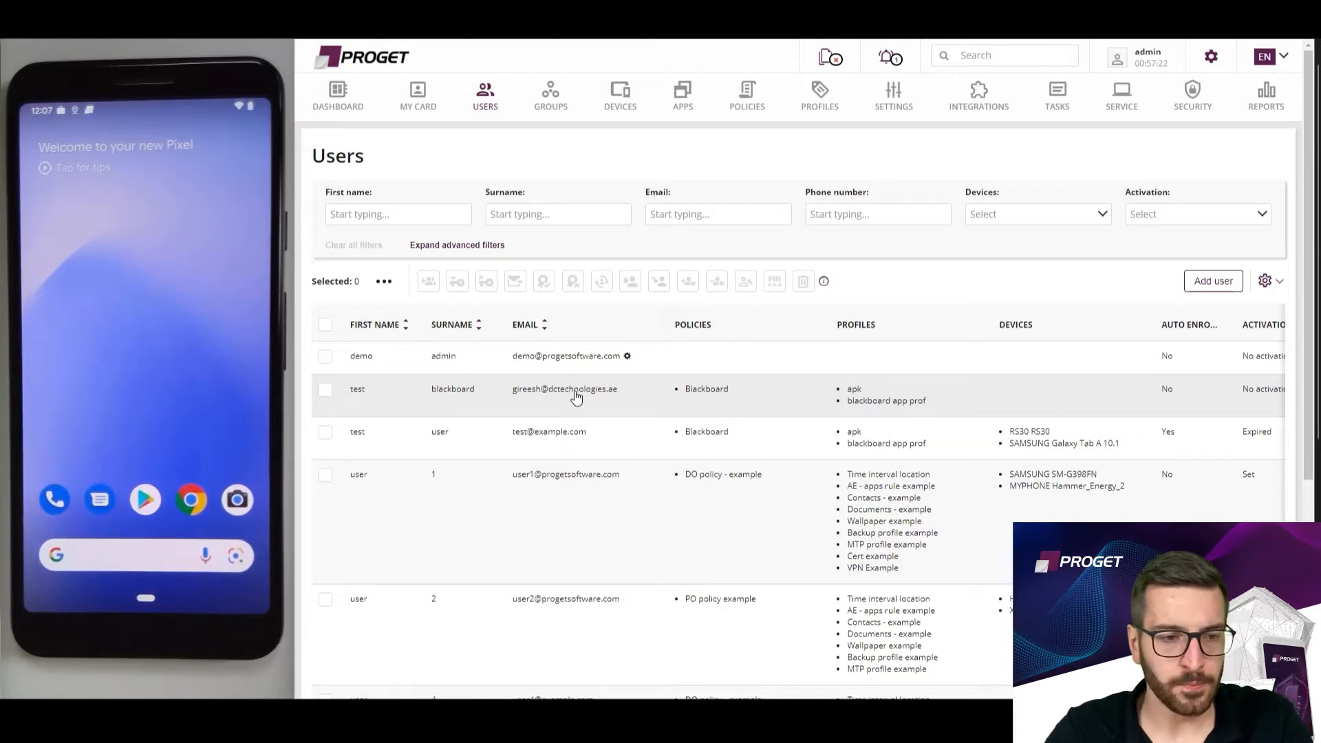
click(654, 376)
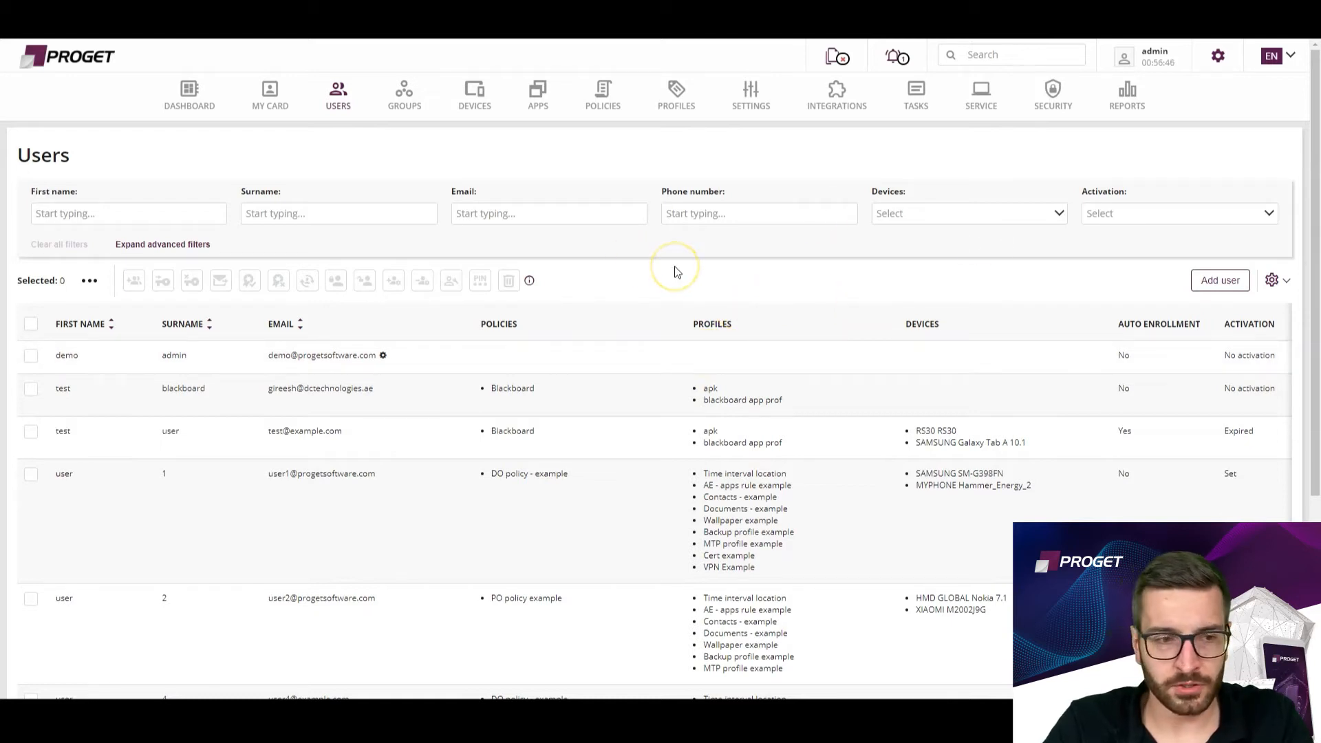
click(514, 319)
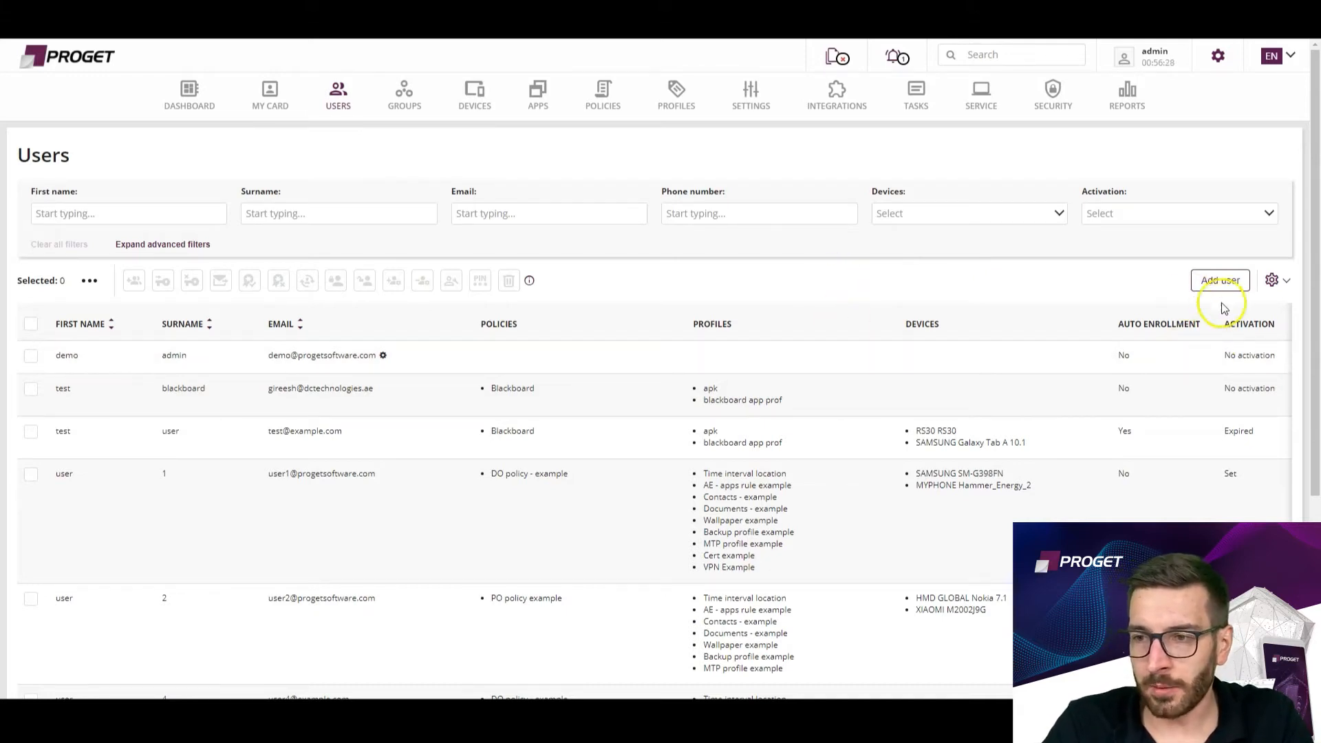
click(1274, 285)
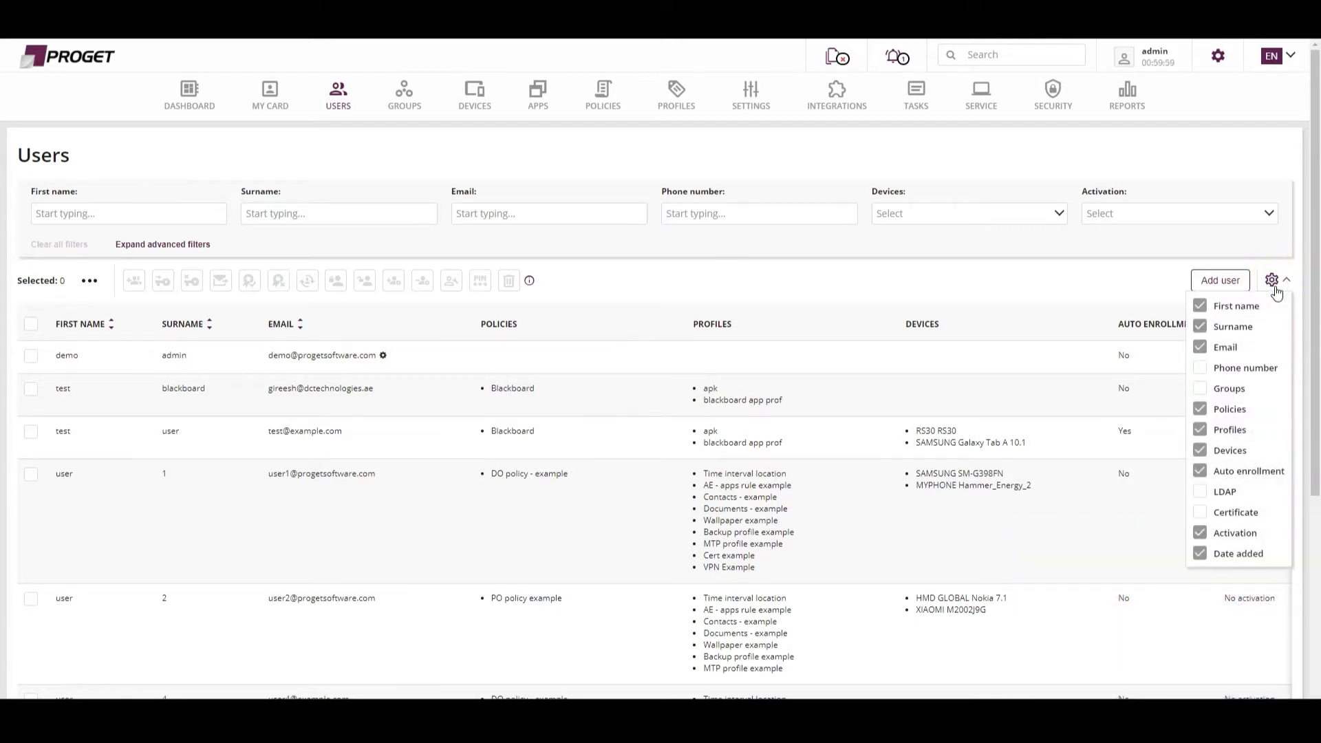
click(1201, 368)
click(1204, 391)
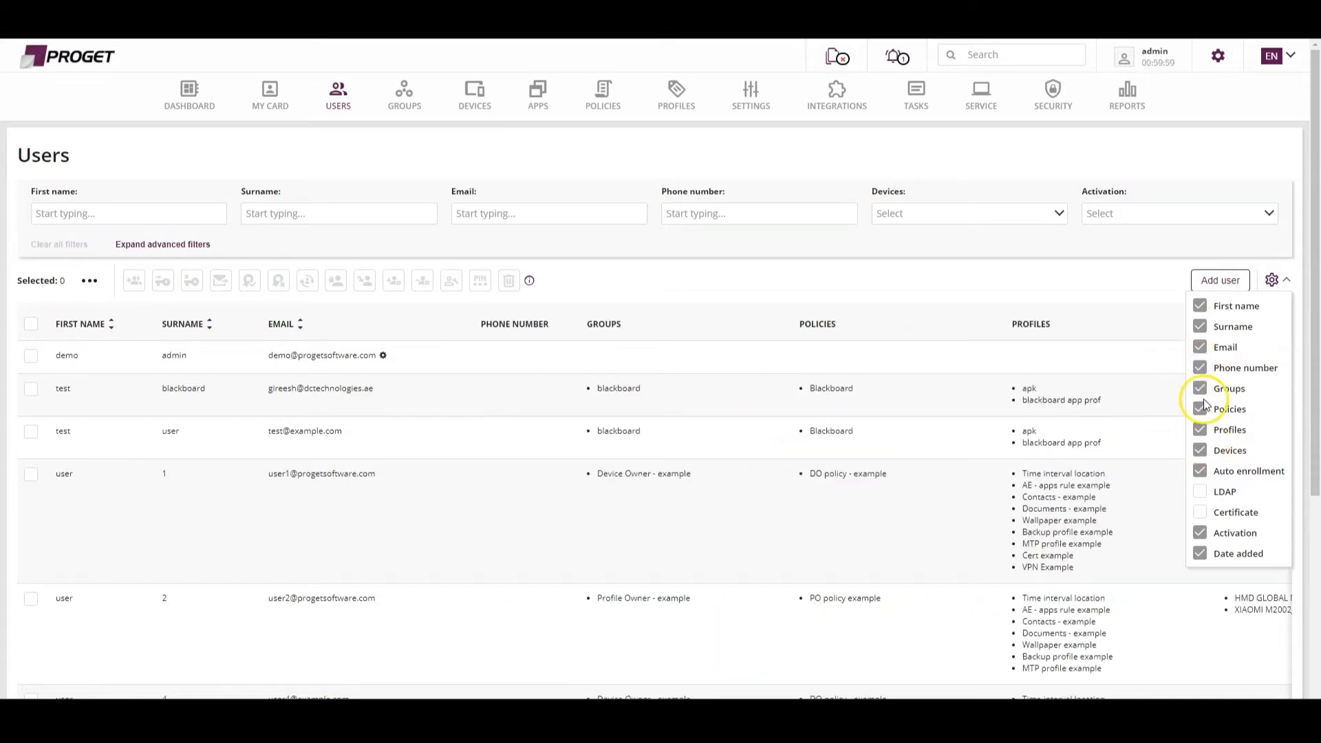
click(1201, 349)
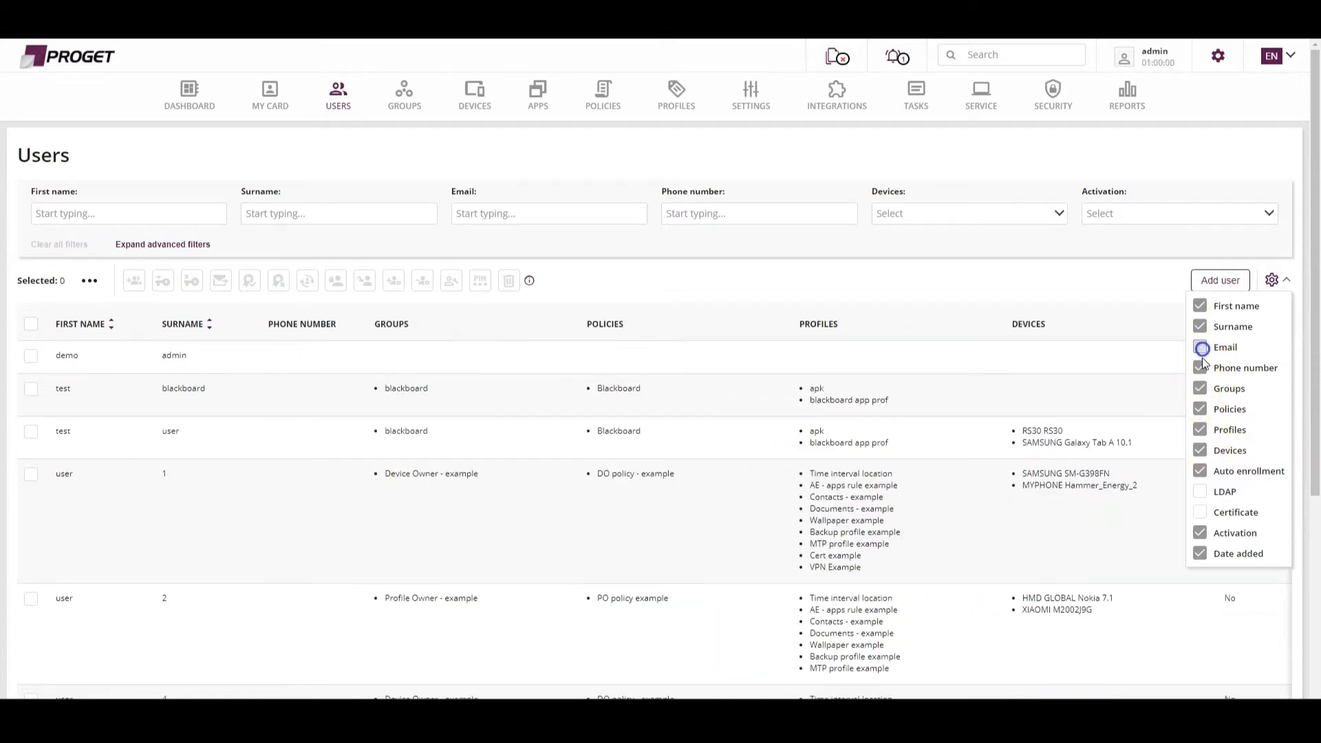
click(1201, 371)
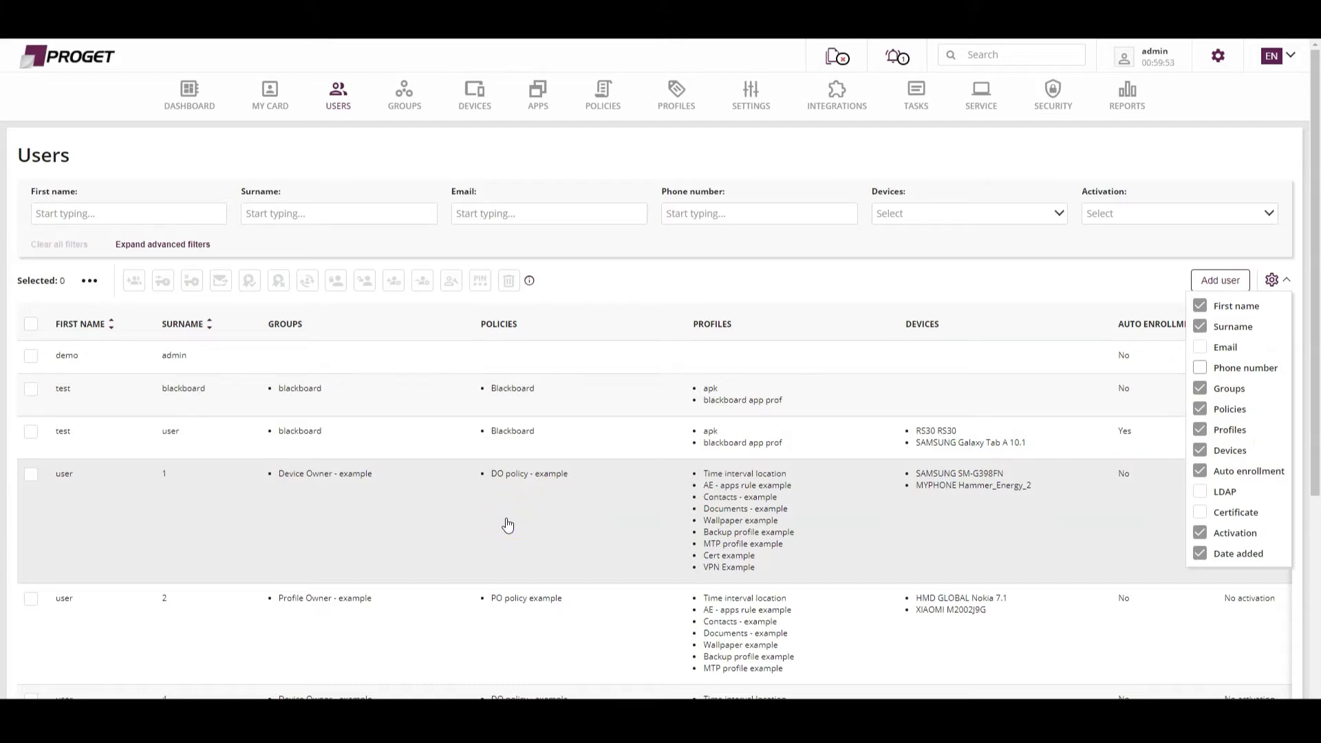
click(845, 445)
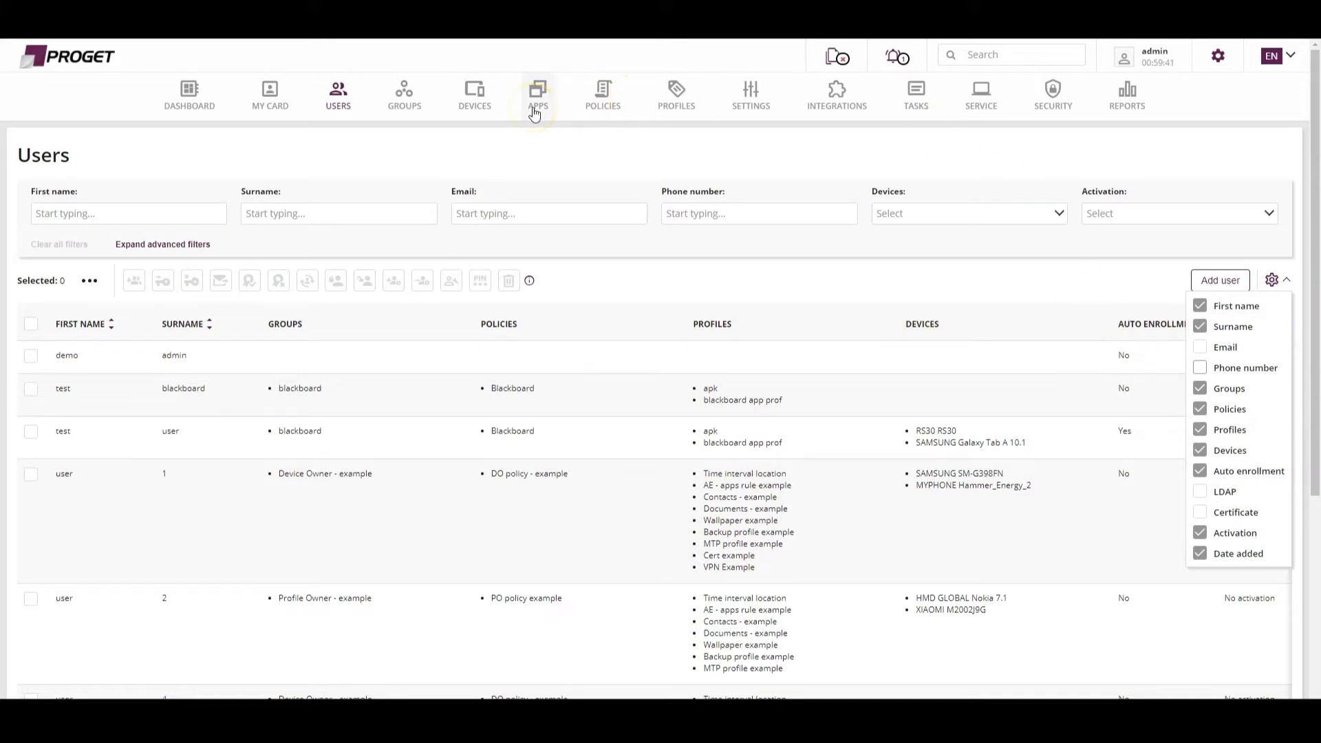
Open the devices list and review which columns can be shown in its table.
click(473, 112)
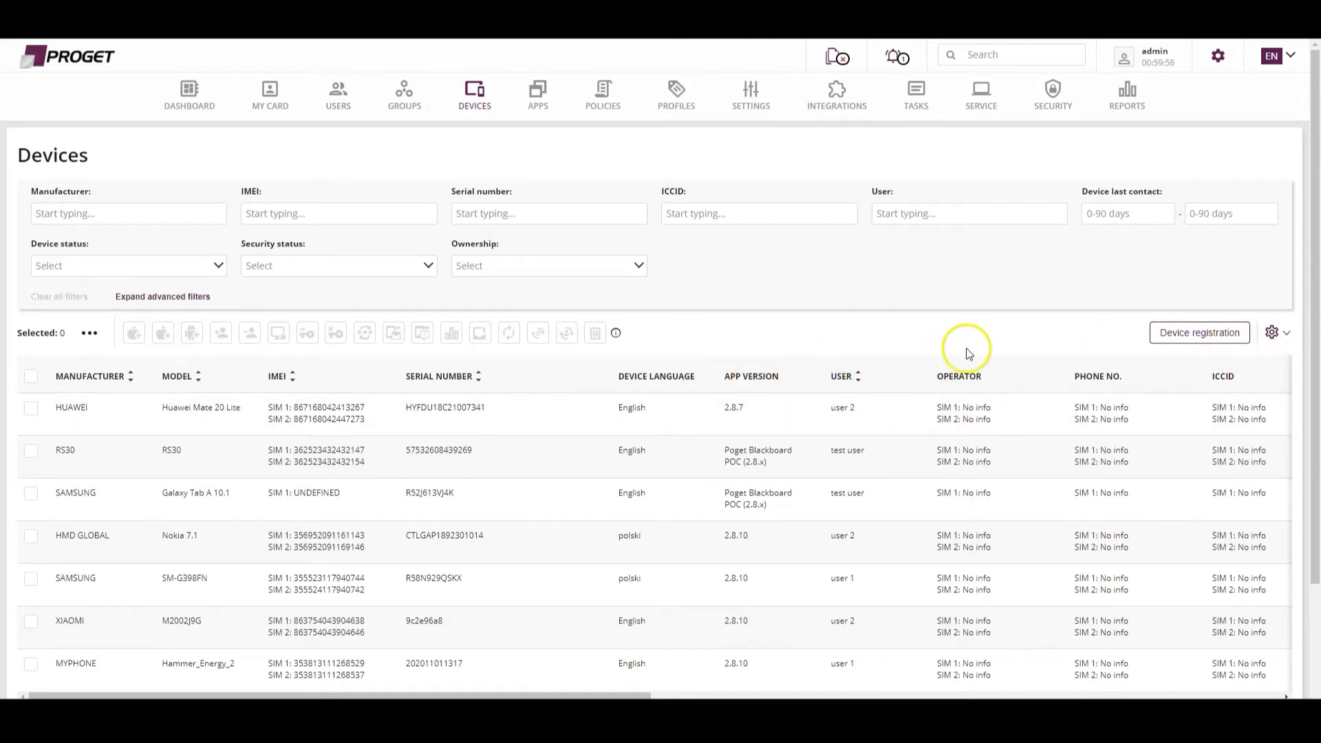
click(1271, 332)
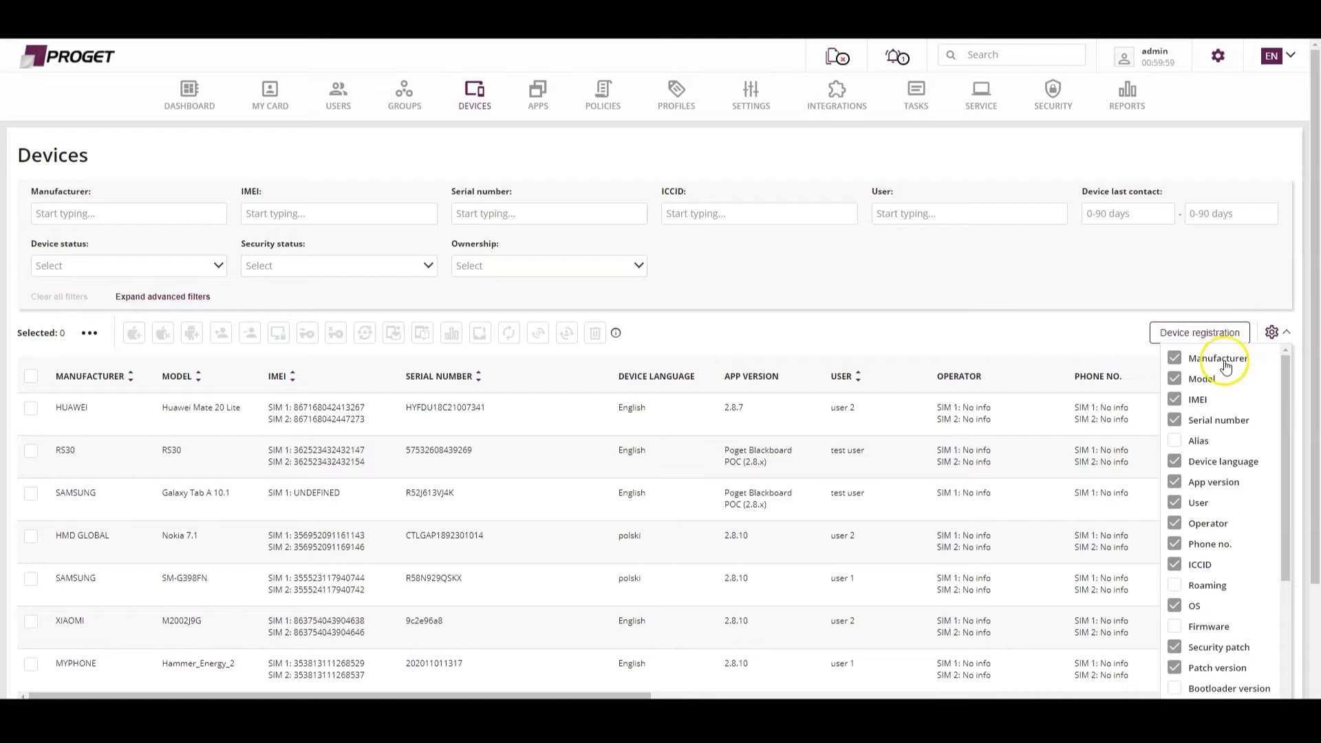
scroll(1212, 430, down, 2)
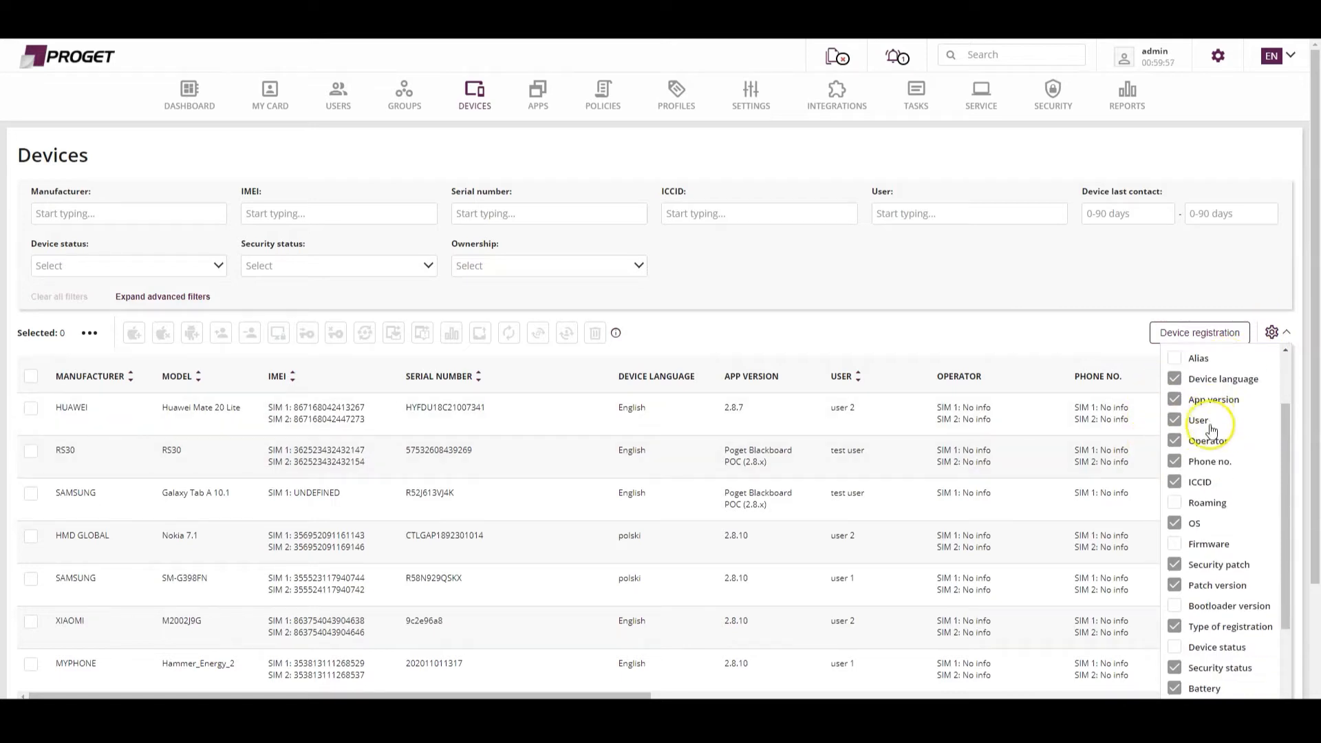
scroll(1212, 431, down, 4)
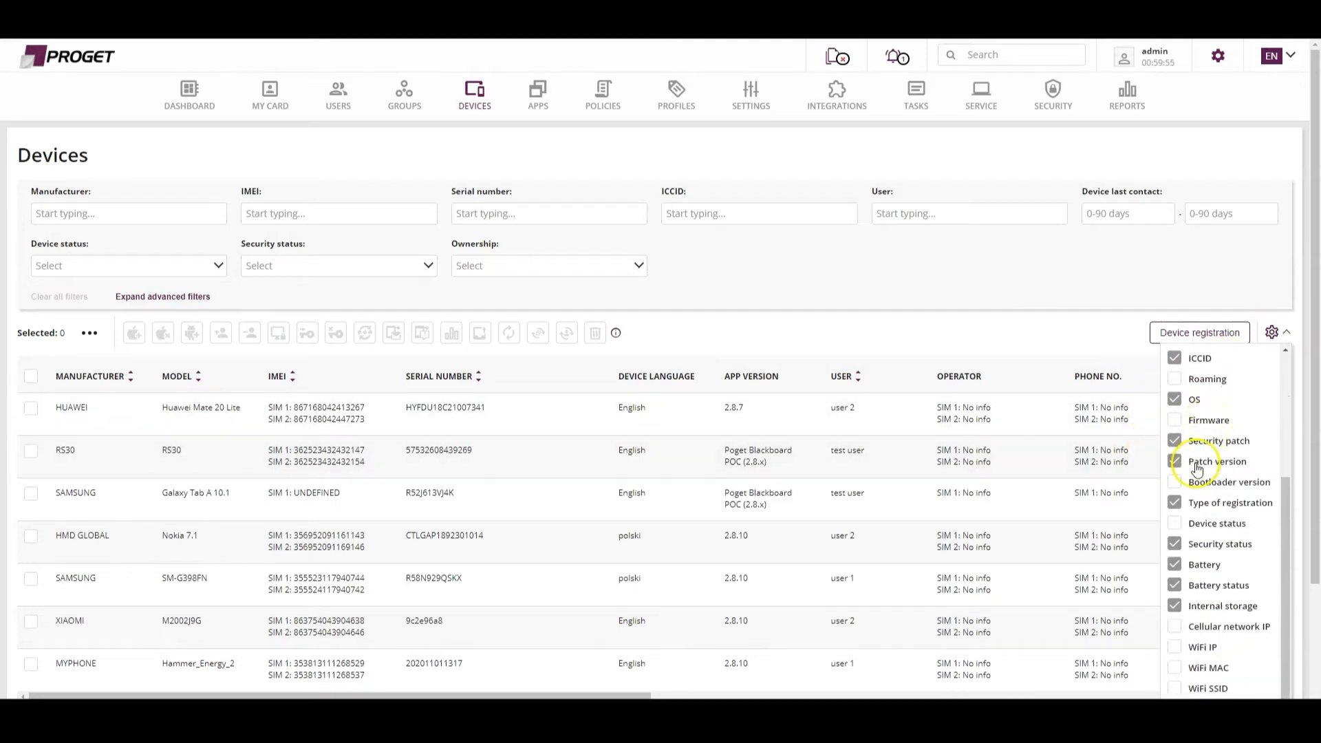
scroll(1183, 454, down, 1)
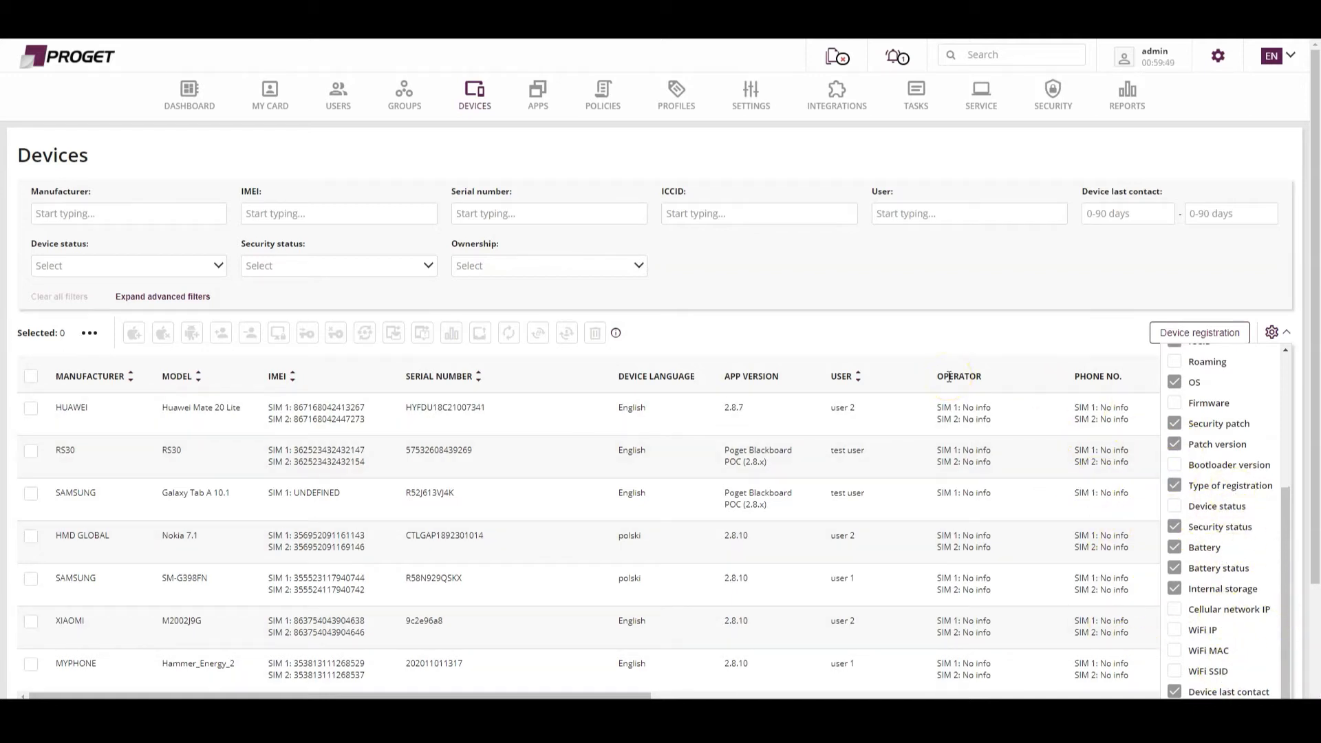
click(843, 283)
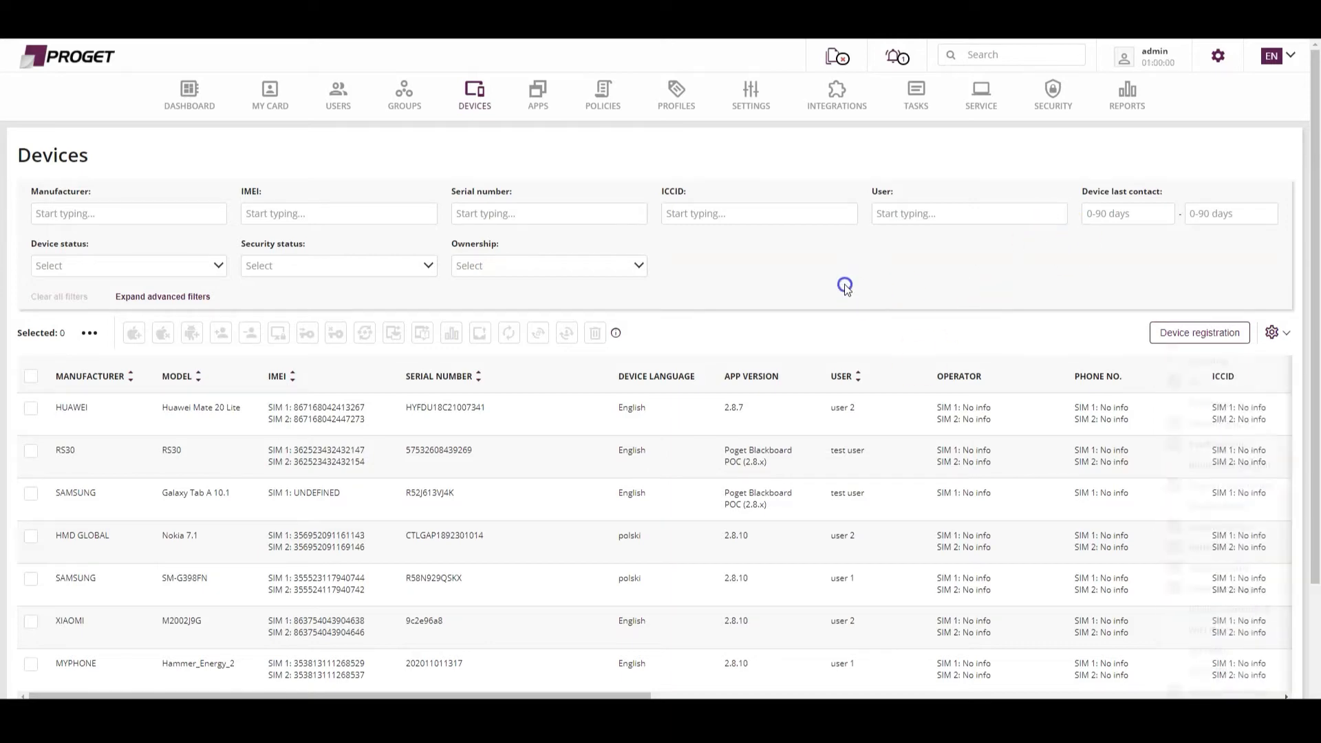
Examine the device table's columns across its full width, including OS, security patch, registration type and security status.
scroll(609, 518, right, 3)
scroll(609, 518, right, 4)
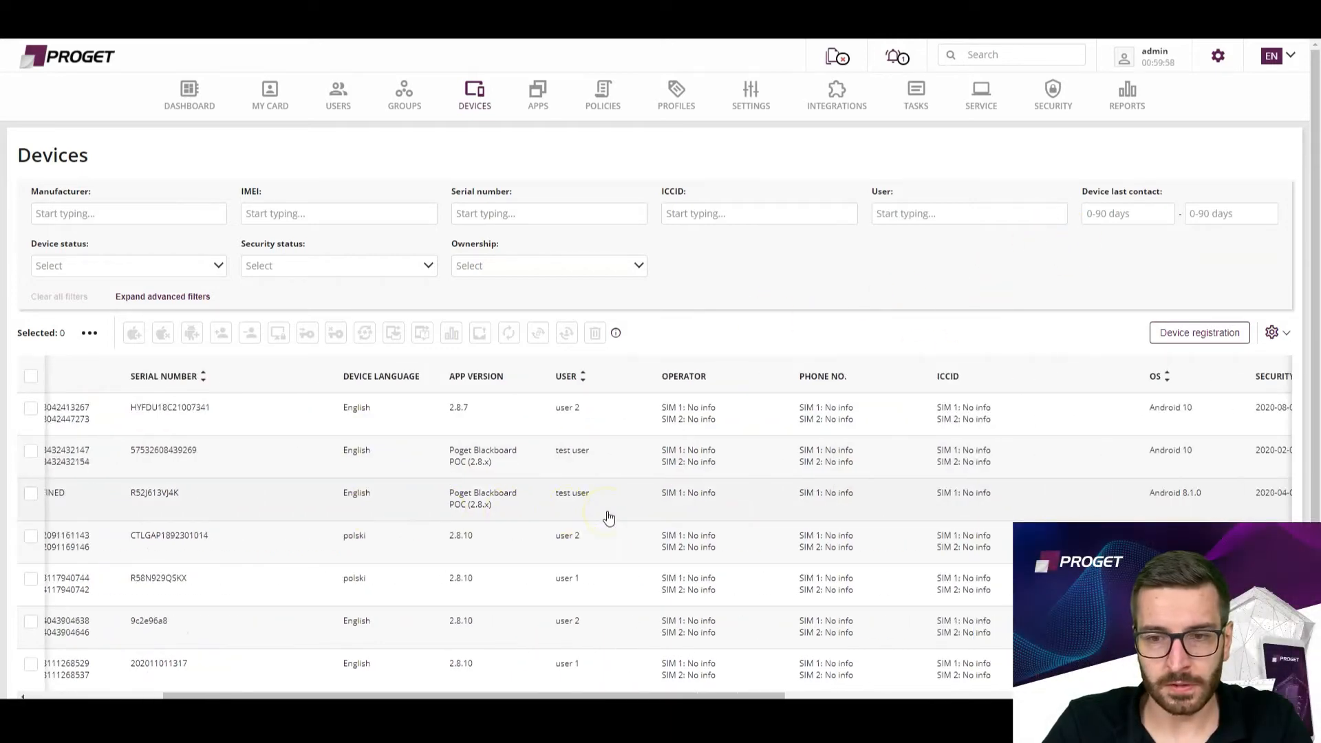
scroll(598, 519, left, 5)
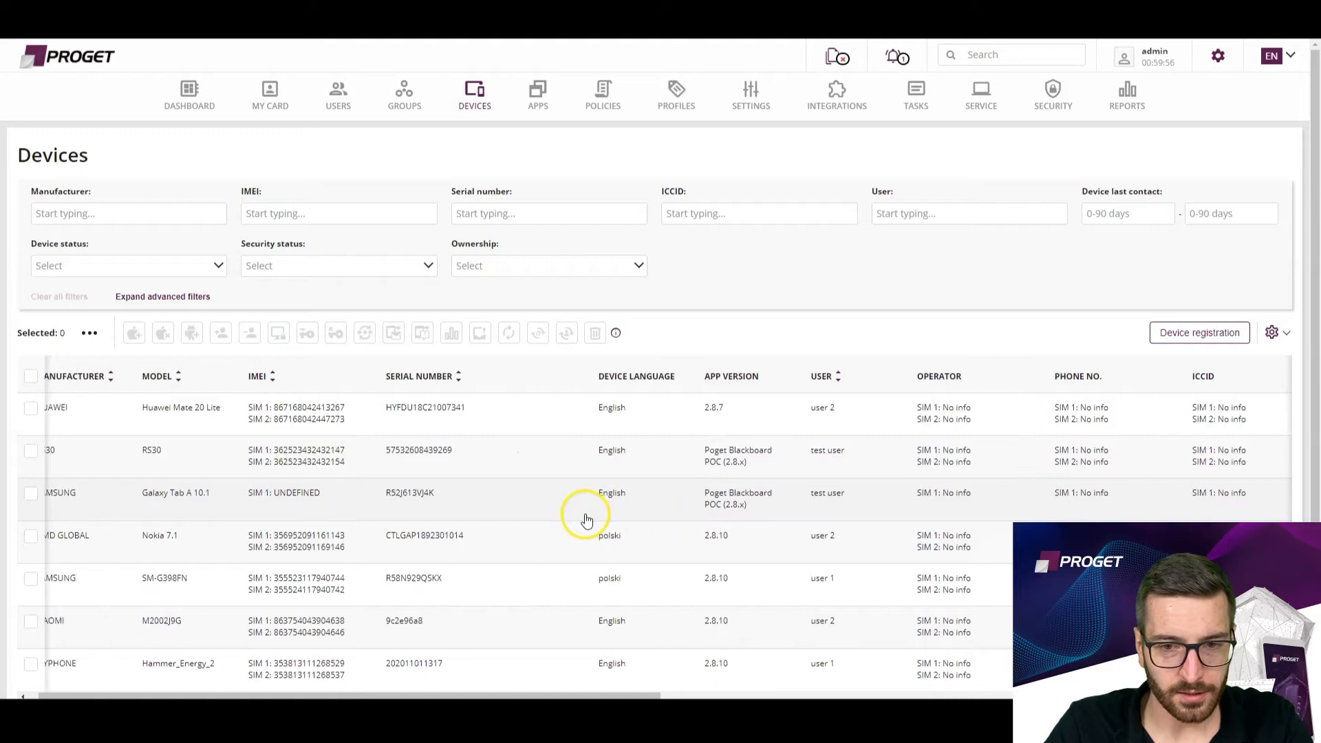
scroll(614, 522, right, 6)
scroll(620, 523, right, 10)
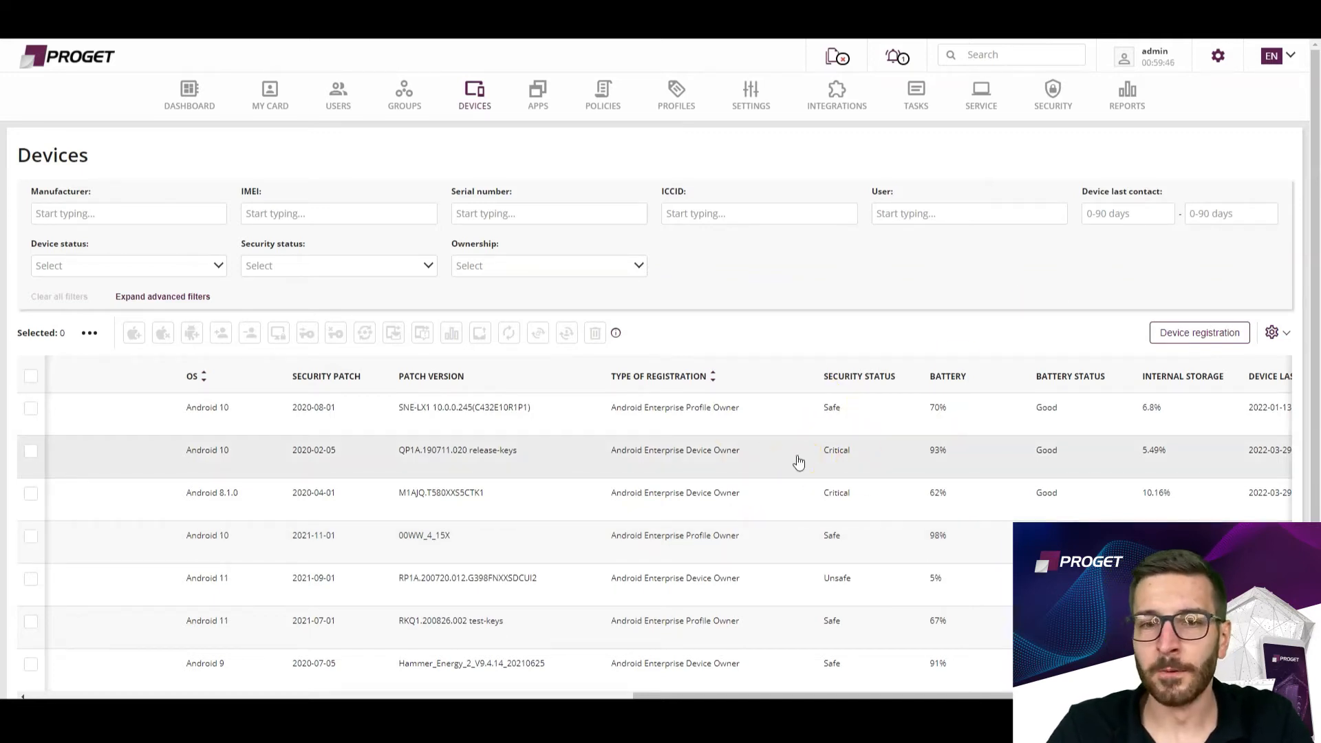
scroll(812, 455, left, 6)
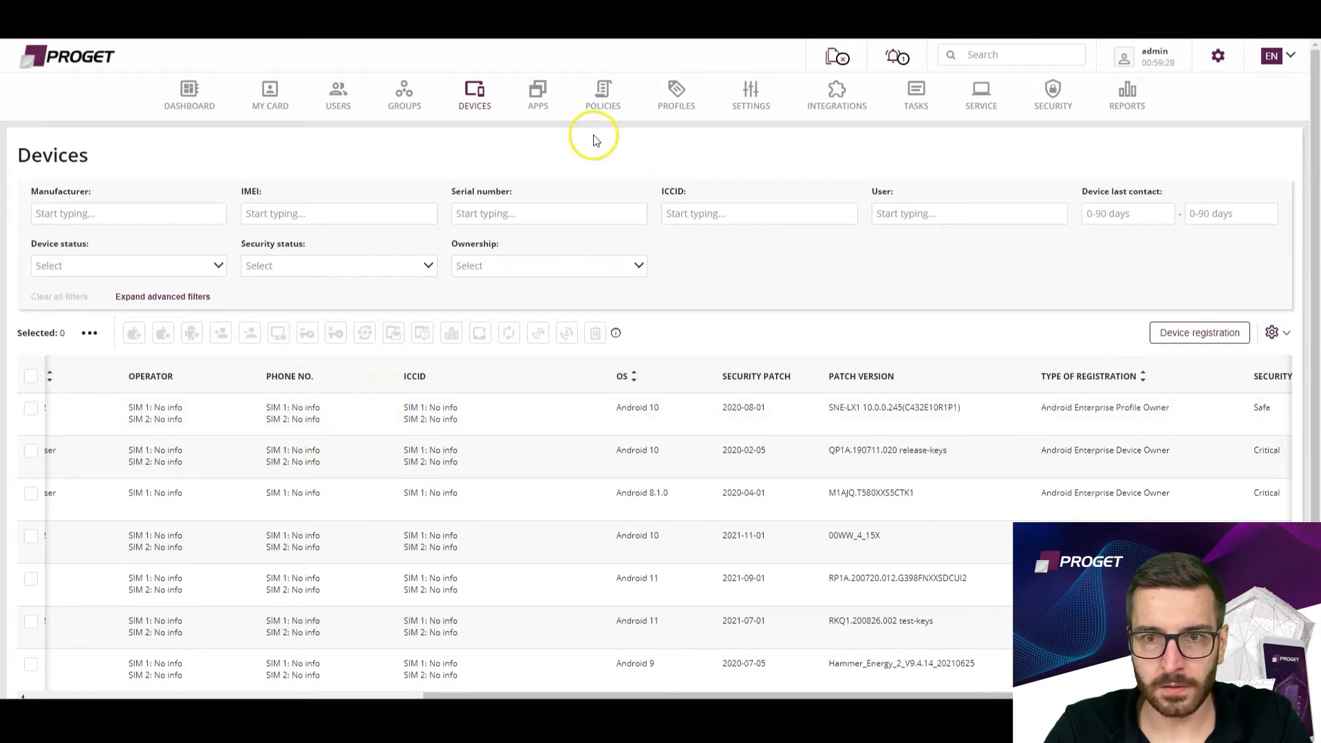
Filter the applications by the name "vpn" and open the configurations of OpenVPN for Enterprise with package ID pl.proget.openvpn.
click(550, 110)
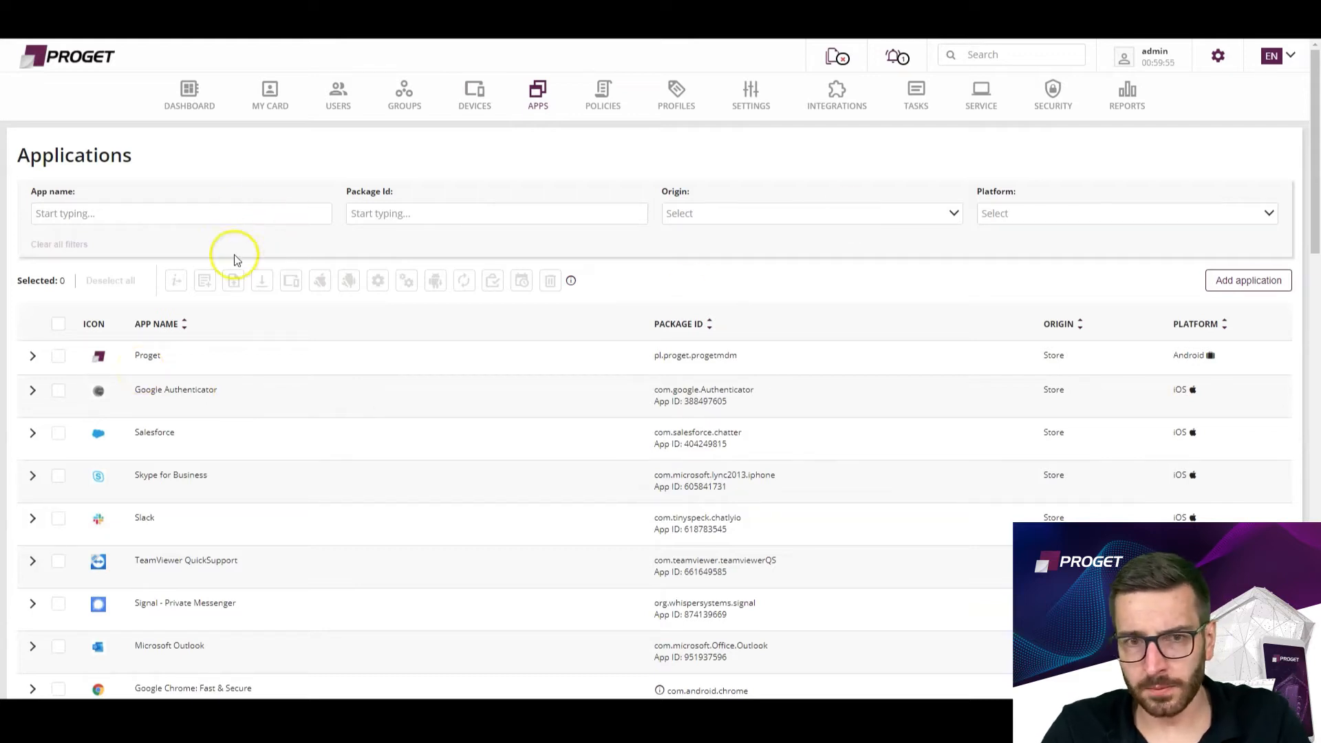
click(183, 215)
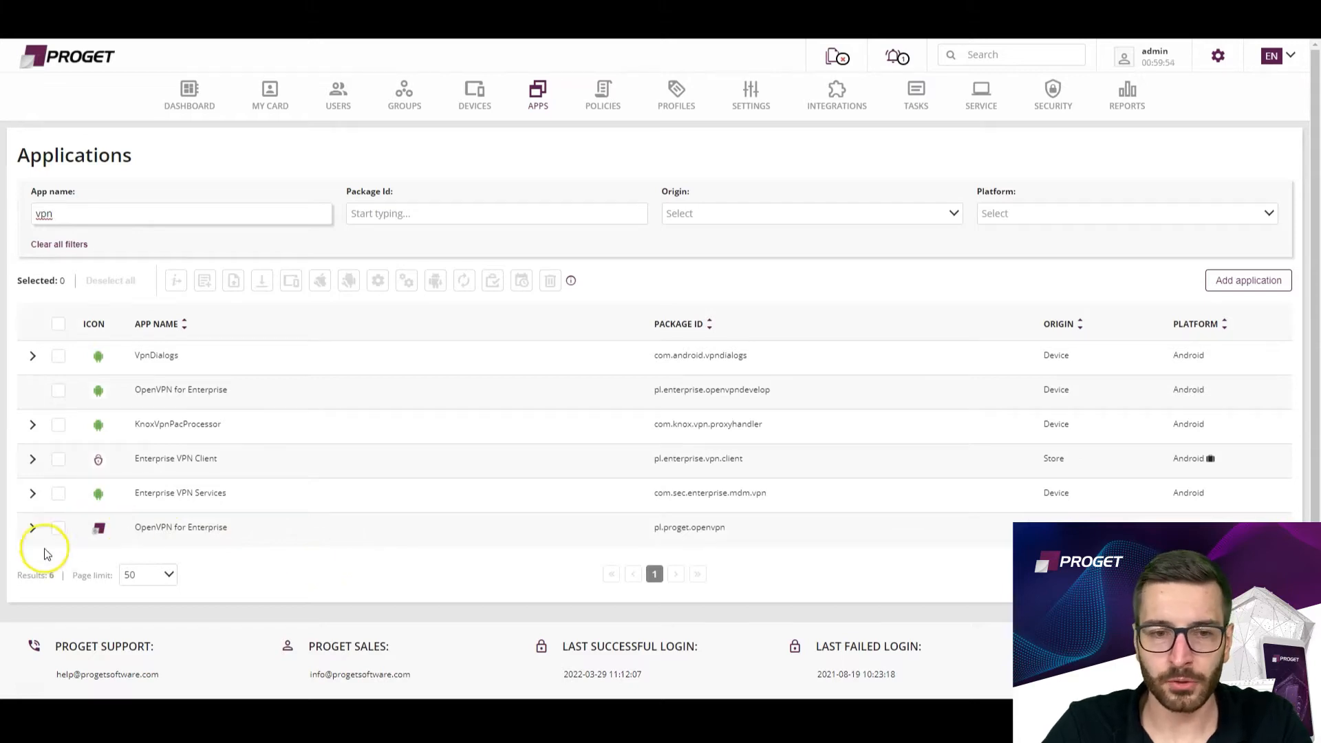
click(58, 531)
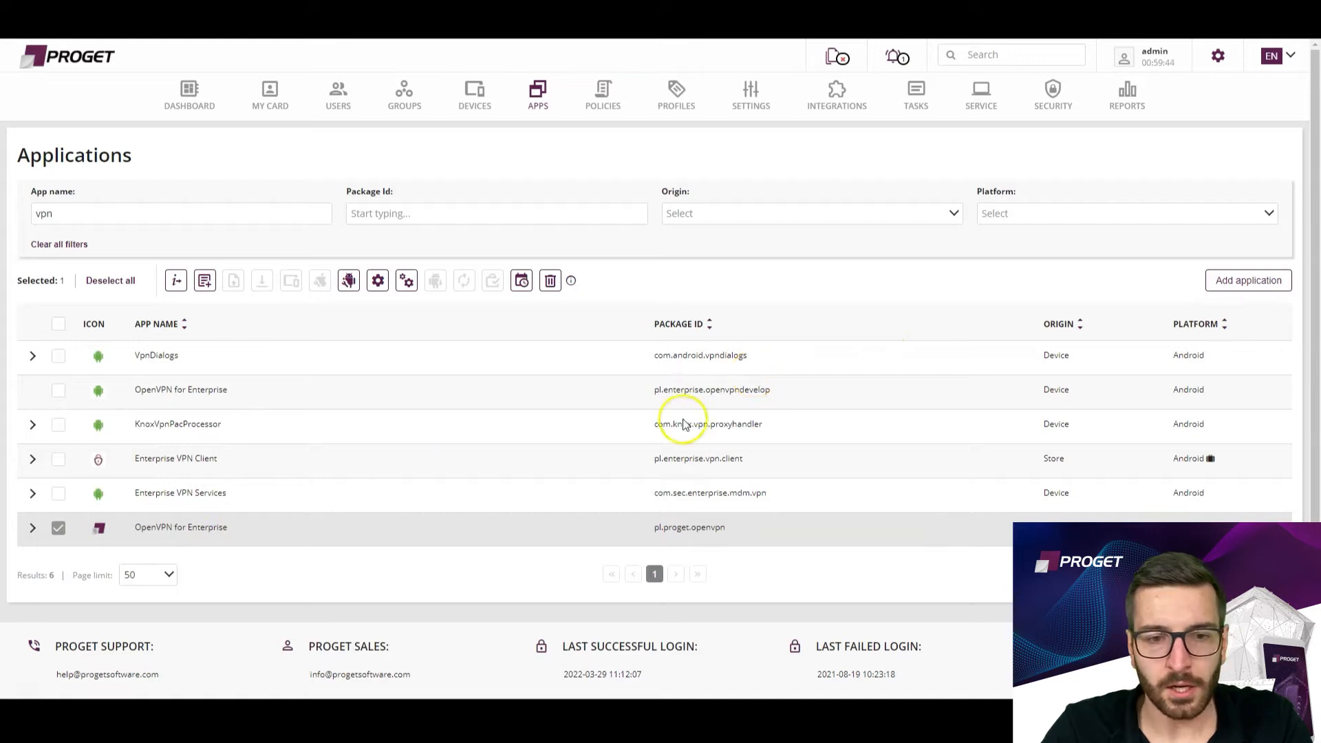
click(348, 280)
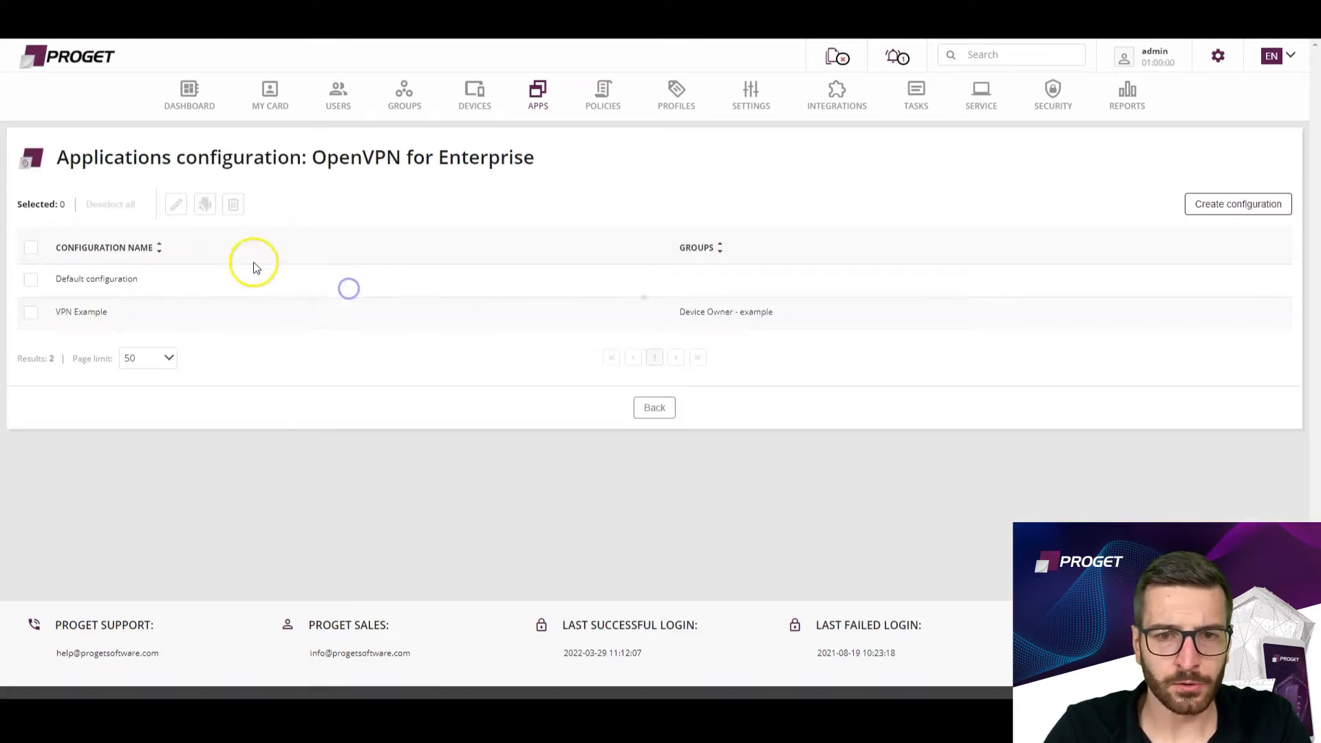
Open the VPN Example configuration for editing and review its profile, certificate and connection settings.
click(30, 315)
click(177, 211)
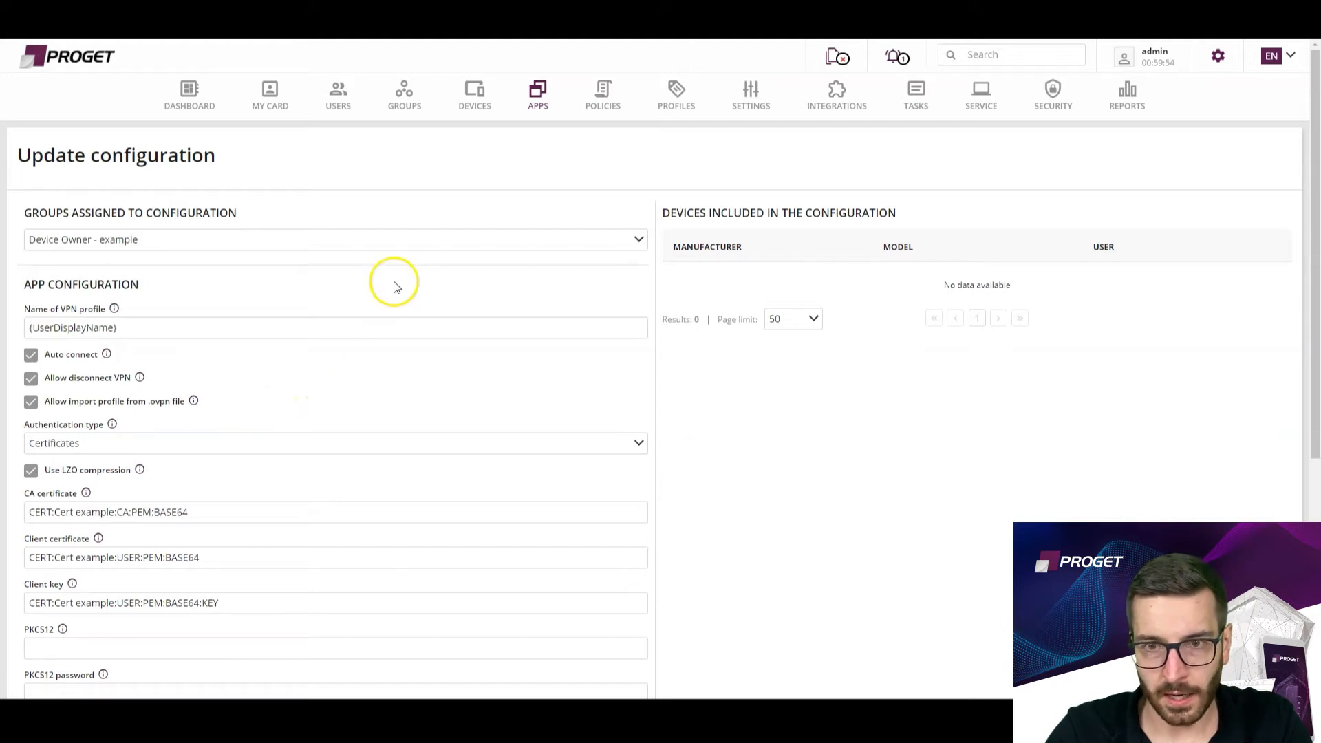
scroll(345, 374, down, 5)
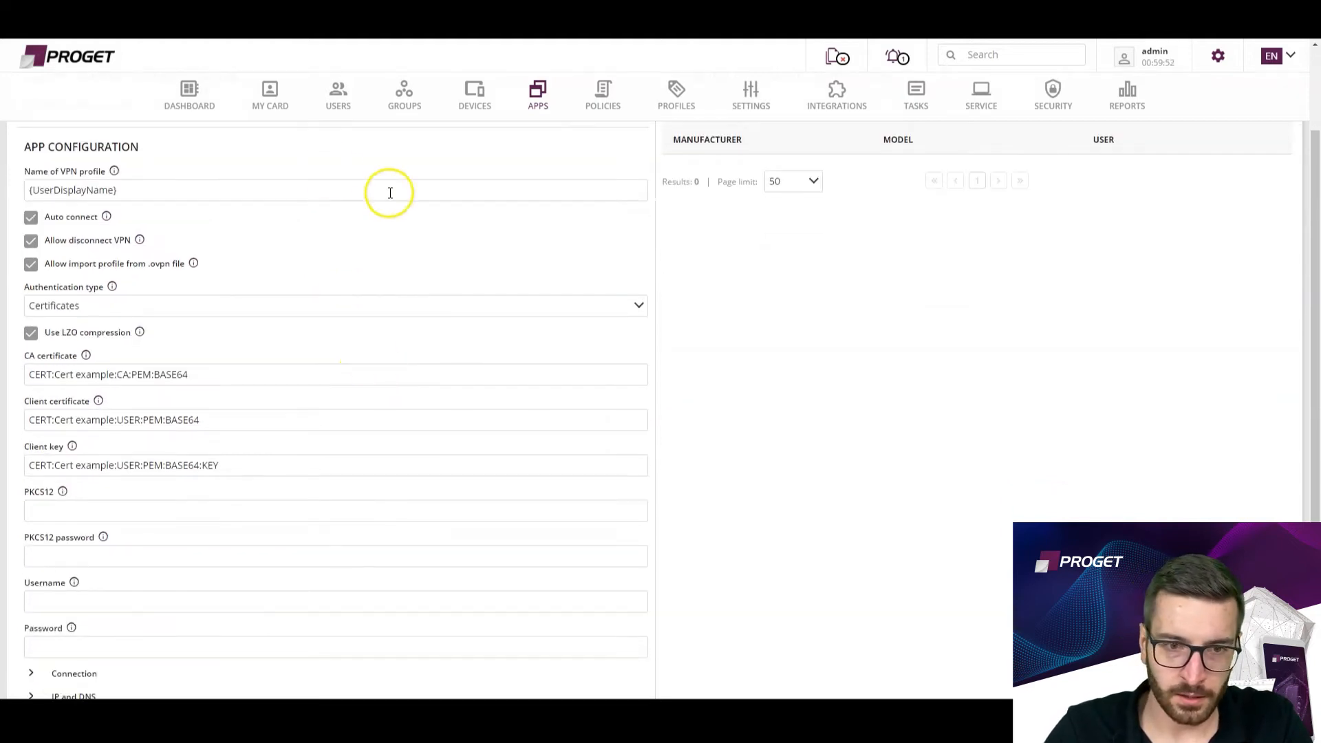
scroll(206, 544, up, 3)
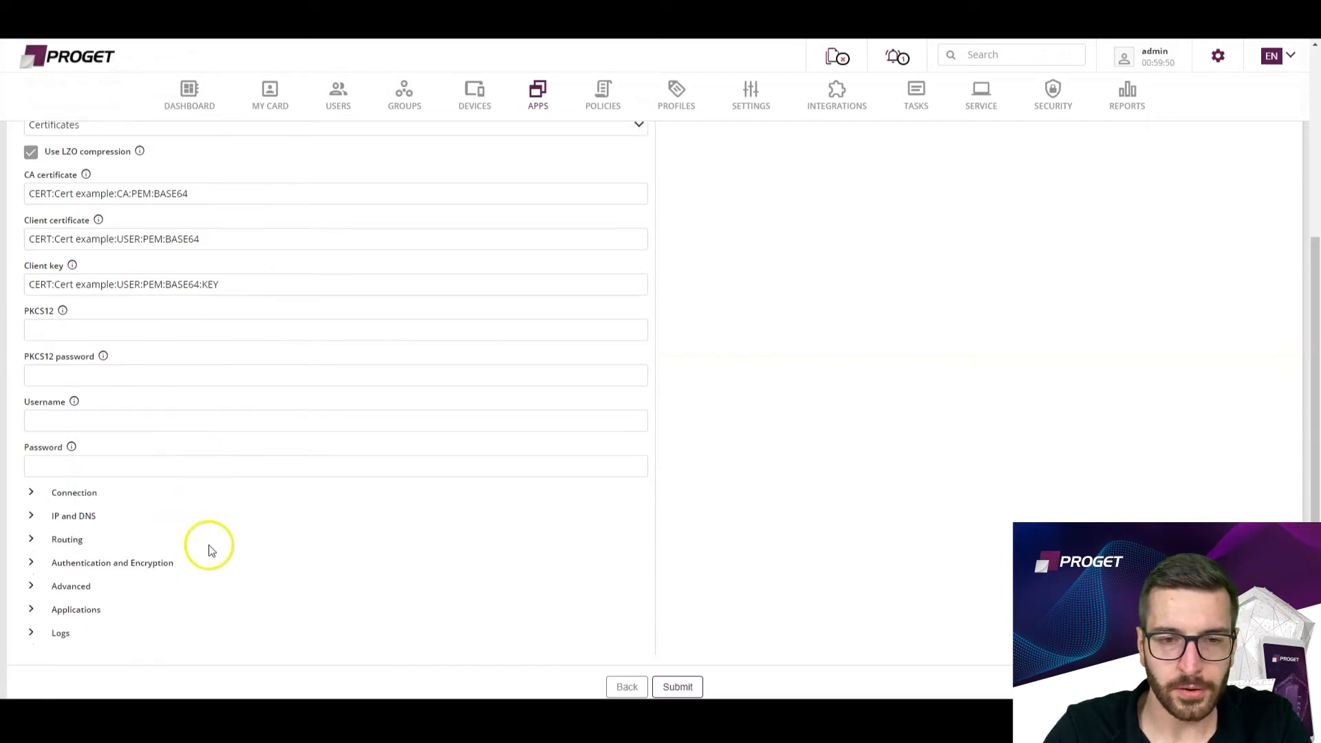
Finish reviewing the OpenVPN configuration and open the Apple Business Manager profiles in the profiles section.
scroll(268, 466, up, 2)
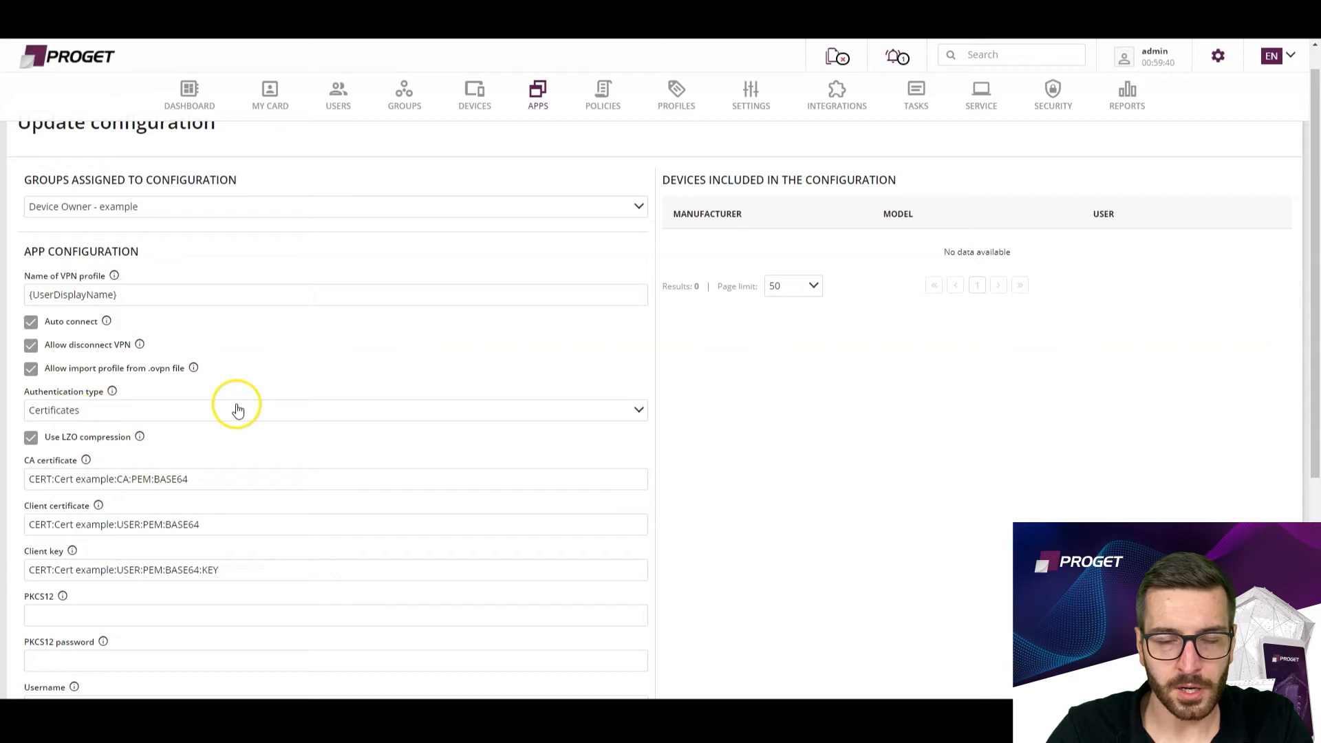
click(567, 320)
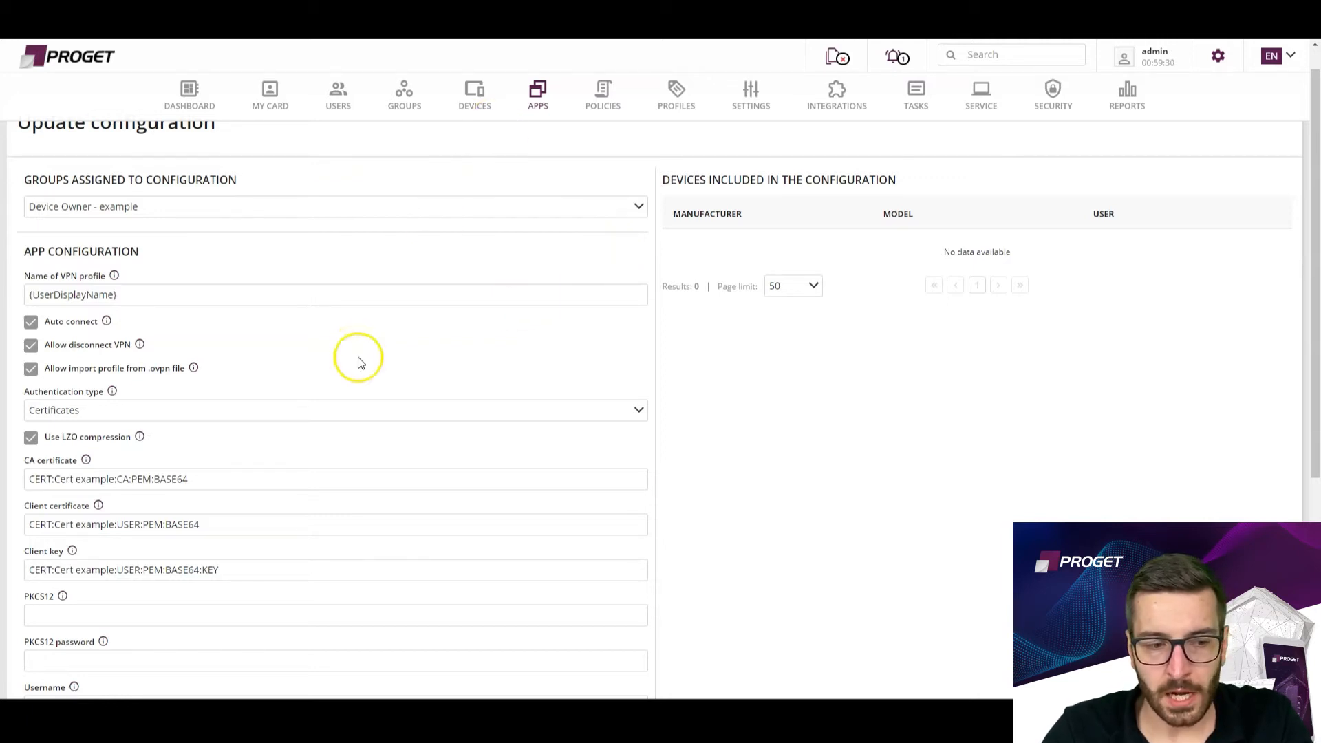
click(666, 102)
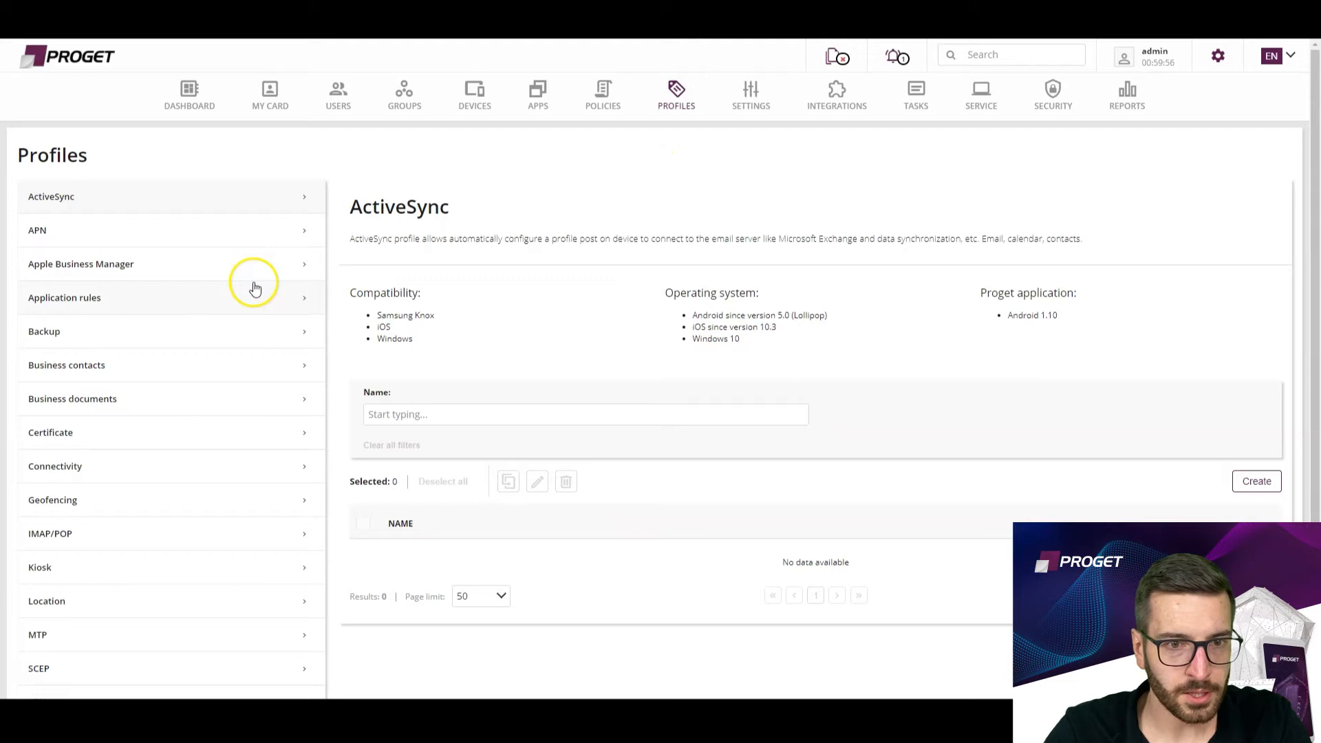
click(146, 273)
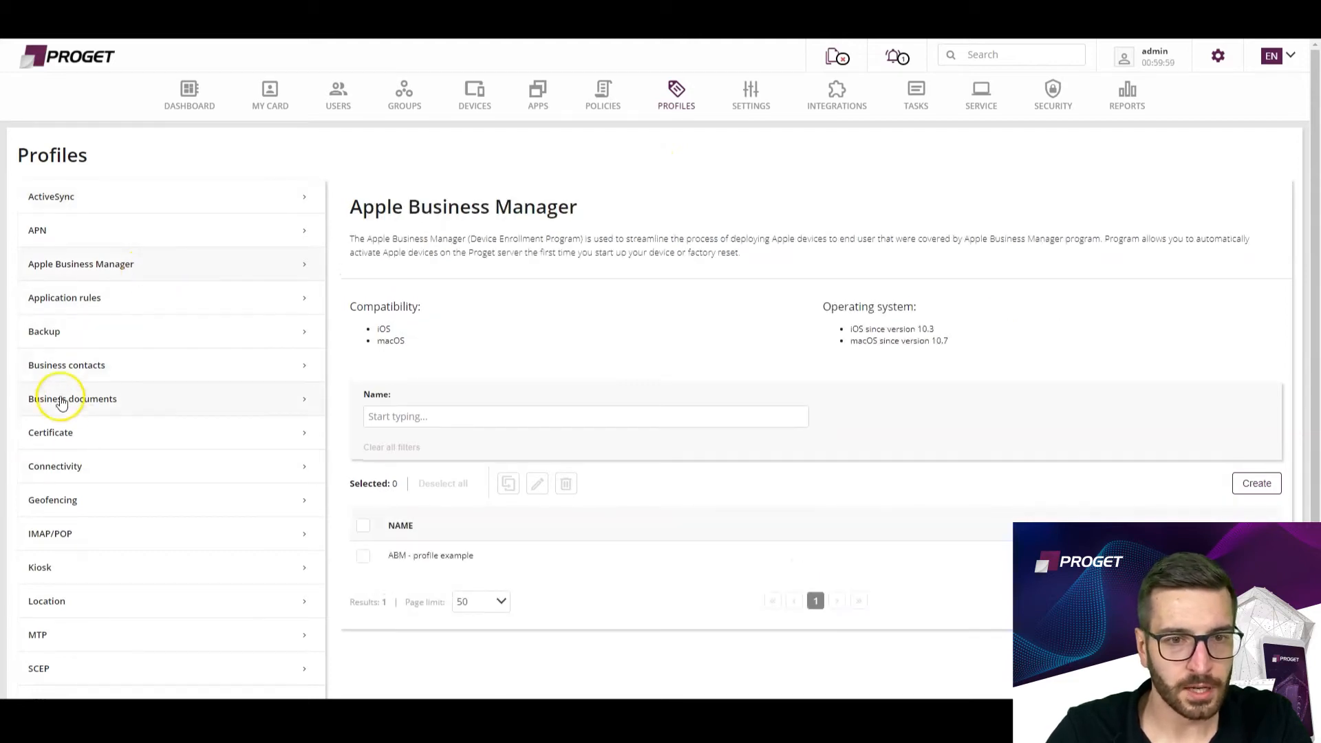
drag(434, 350, 340, 352)
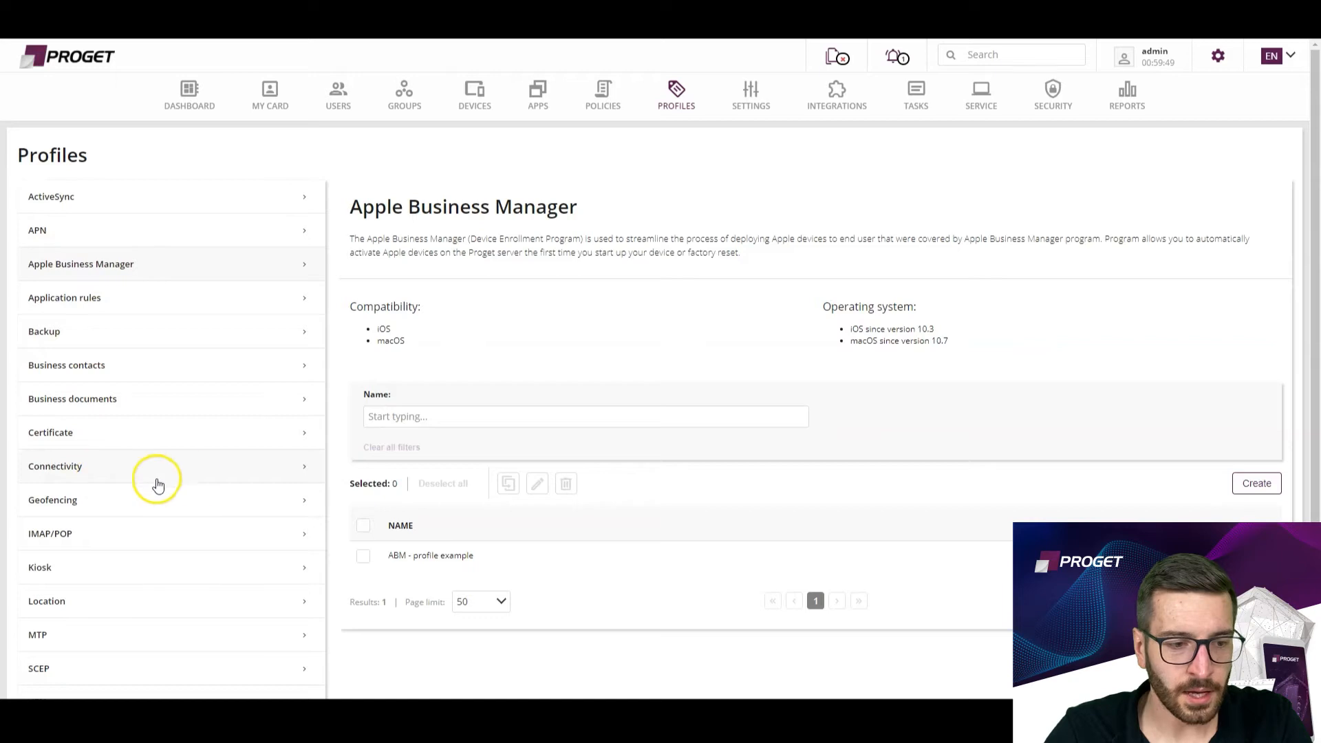
Open the VPN Example profile for editing and review its Custom SSL connection settings.
scroll(150, 631, down, 2)
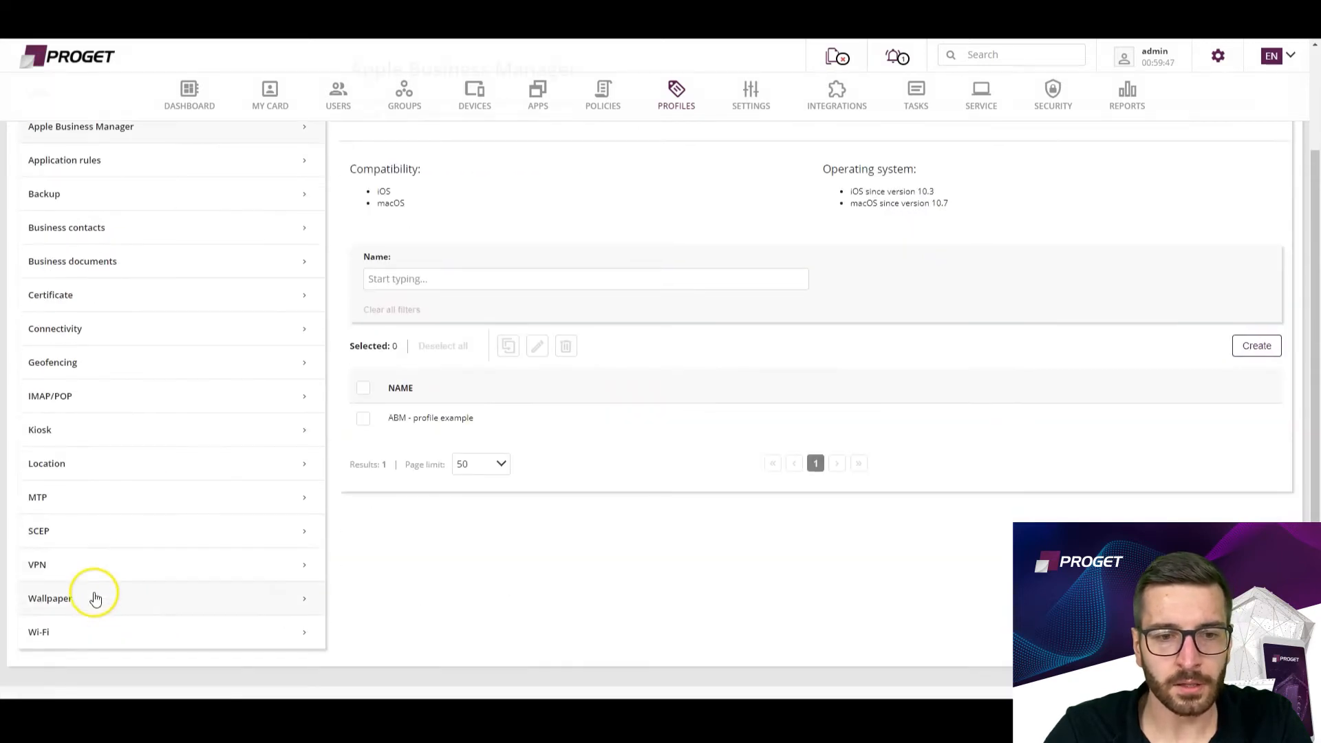
click(82, 570)
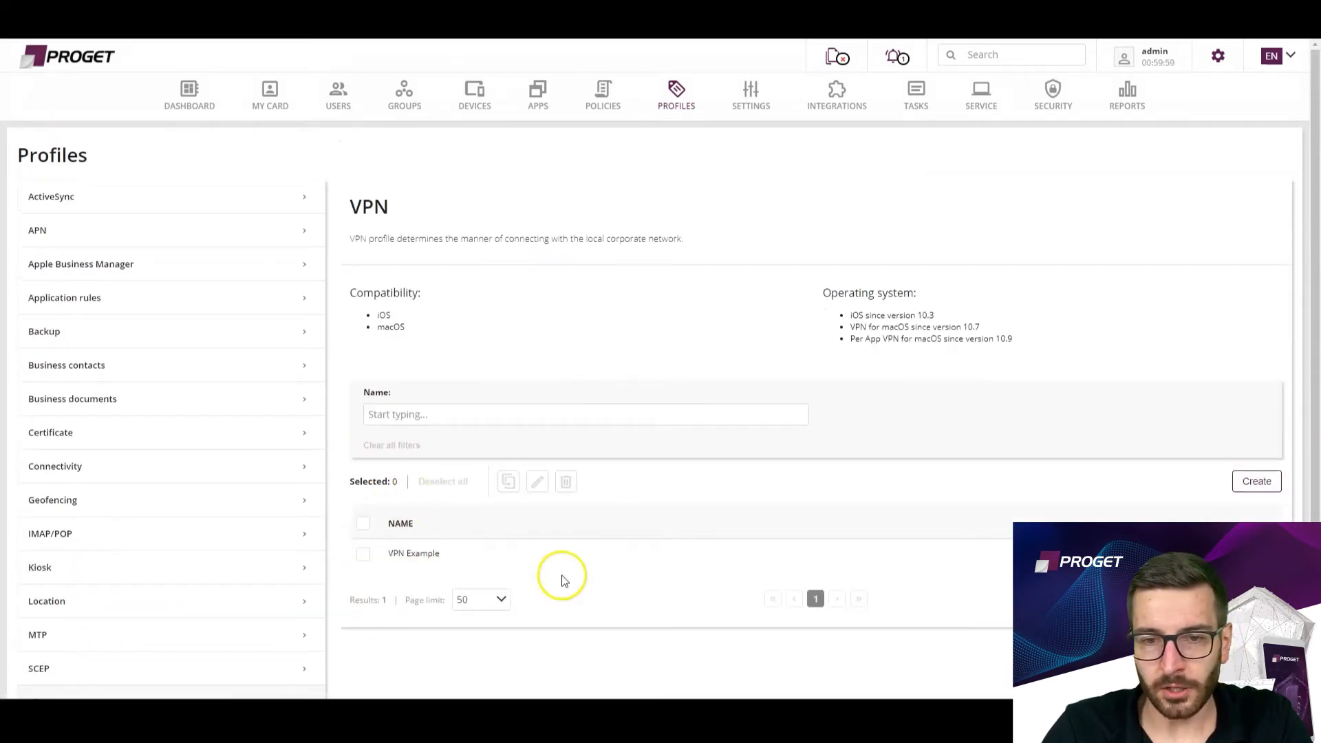
click(363, 555)
click(538, 479)
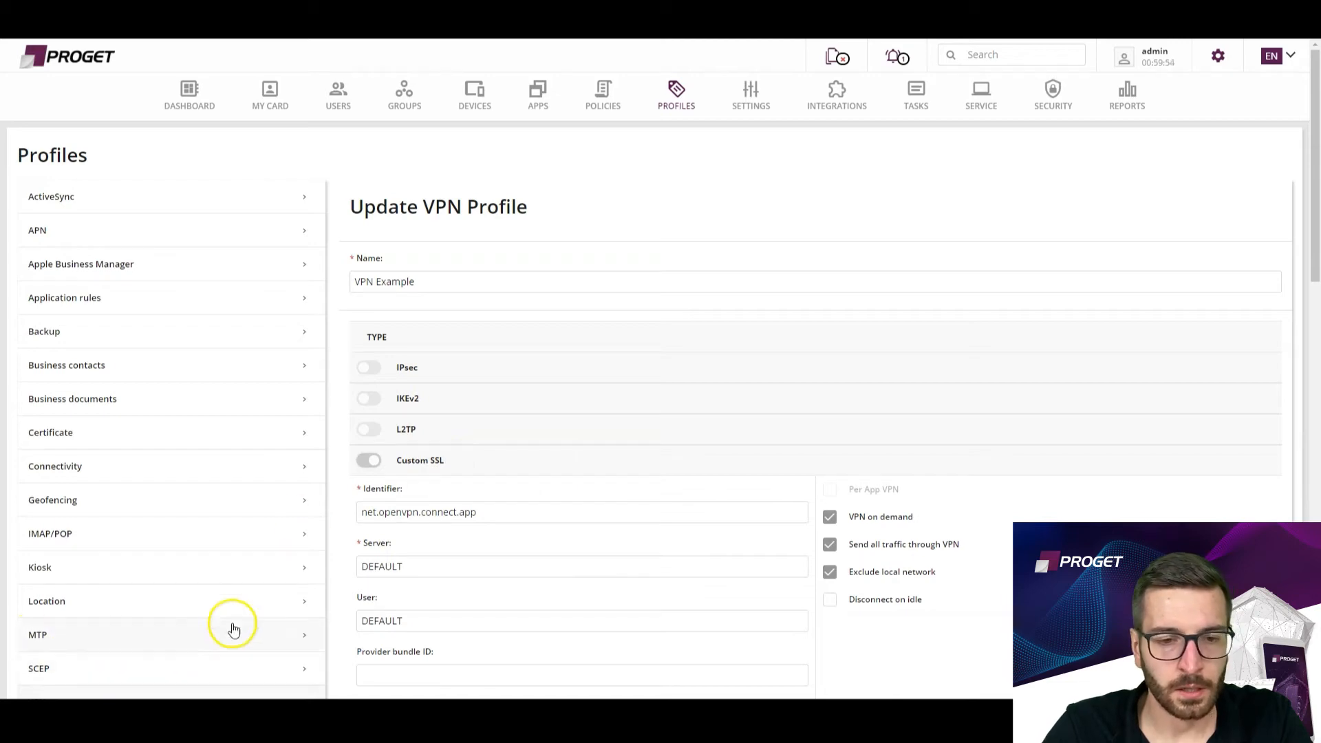
scroll(548, 551, down, 1)
scroll(522, 496, down, 3)
scroll(540, 472, up, 4)
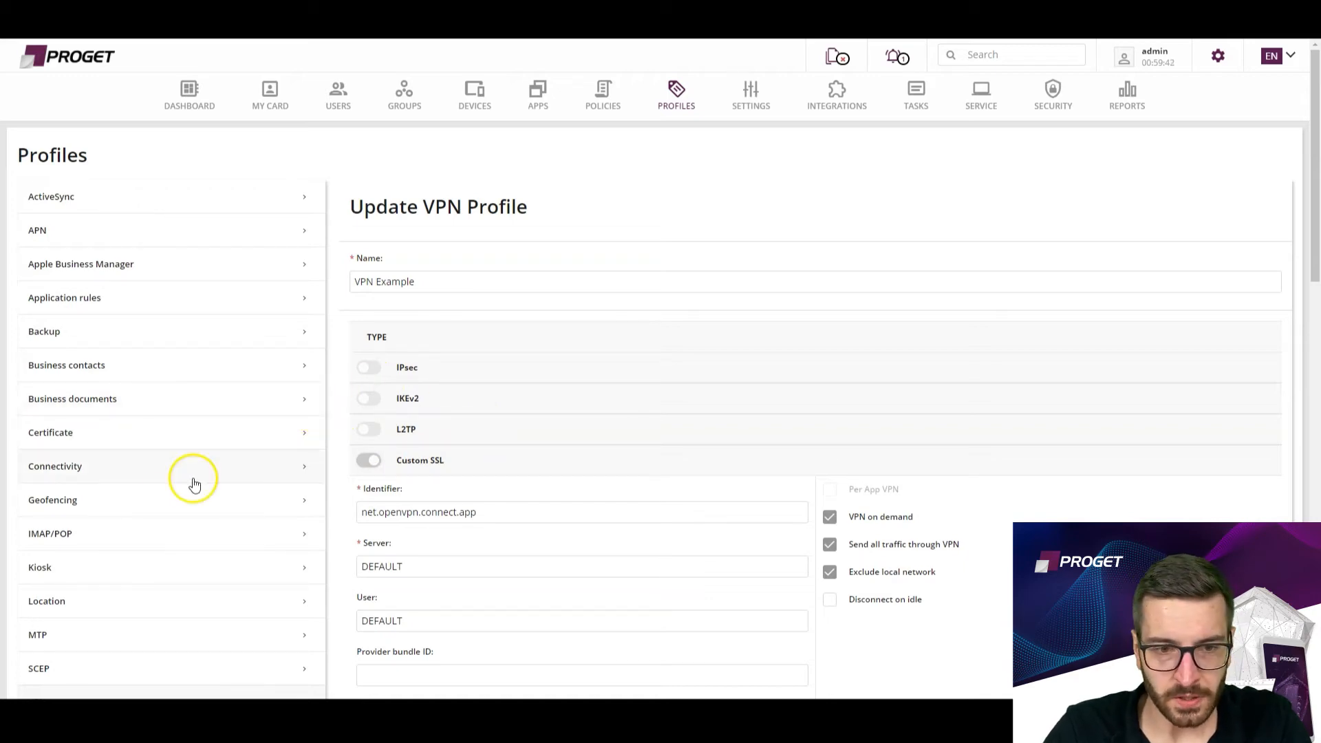
scroll(882, 307, down, 6)
scroll(692, 461, up, 7)
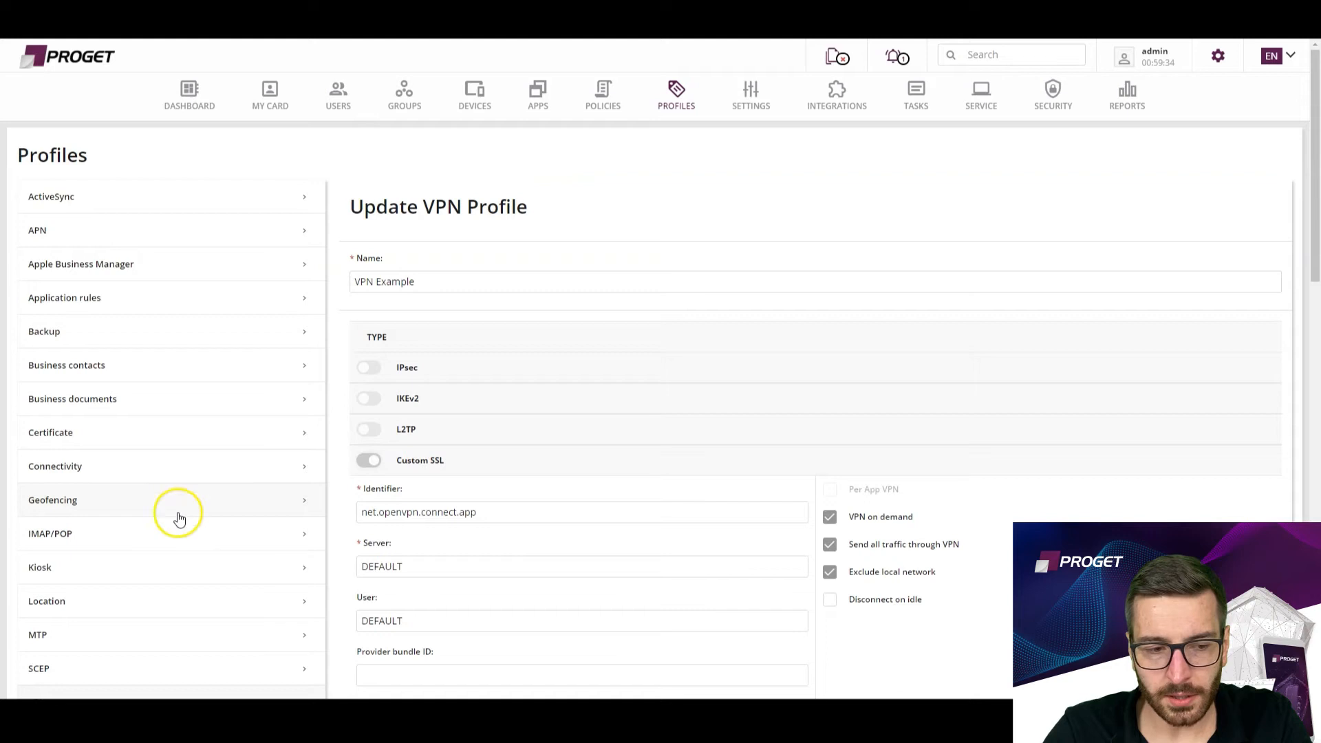
Open the kiosk profile "Mutli app kiosk example" for editing and review its restrictions, header, wallpaper and app layout settings.
click(72, 576)
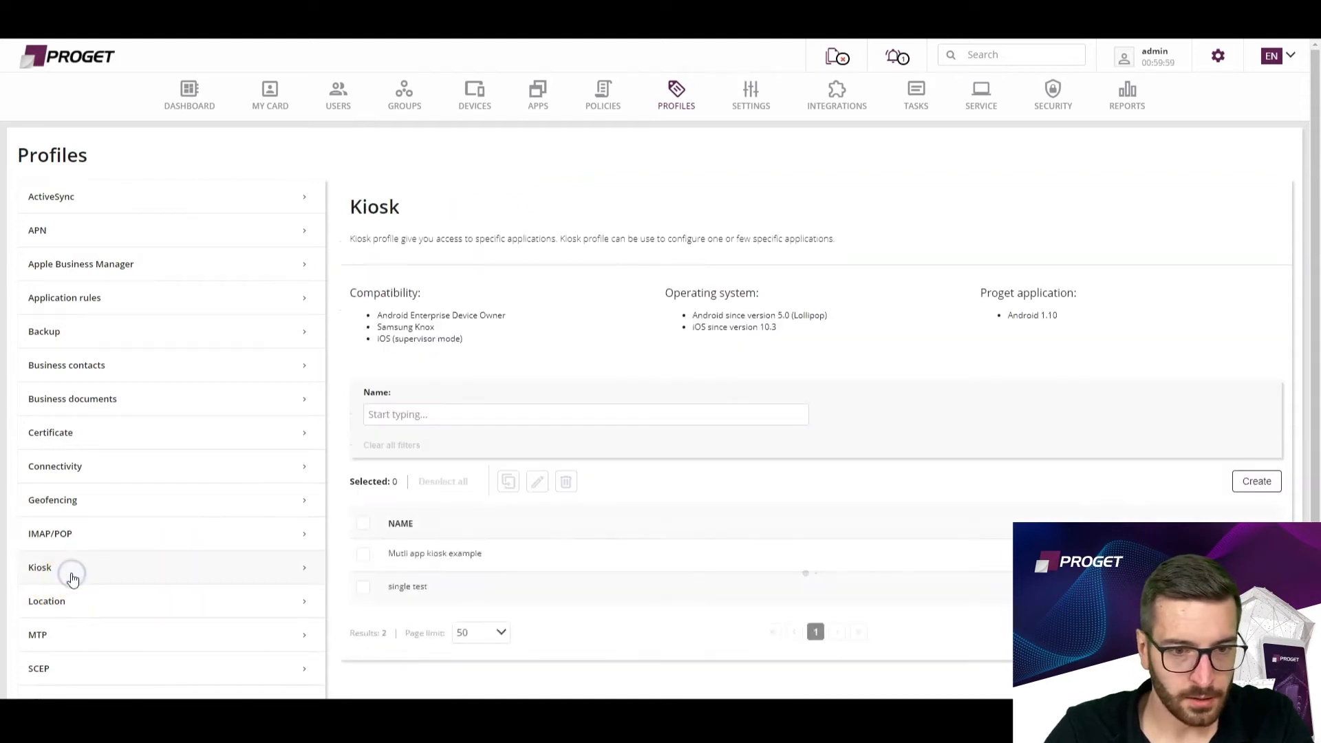
click(368, 560)
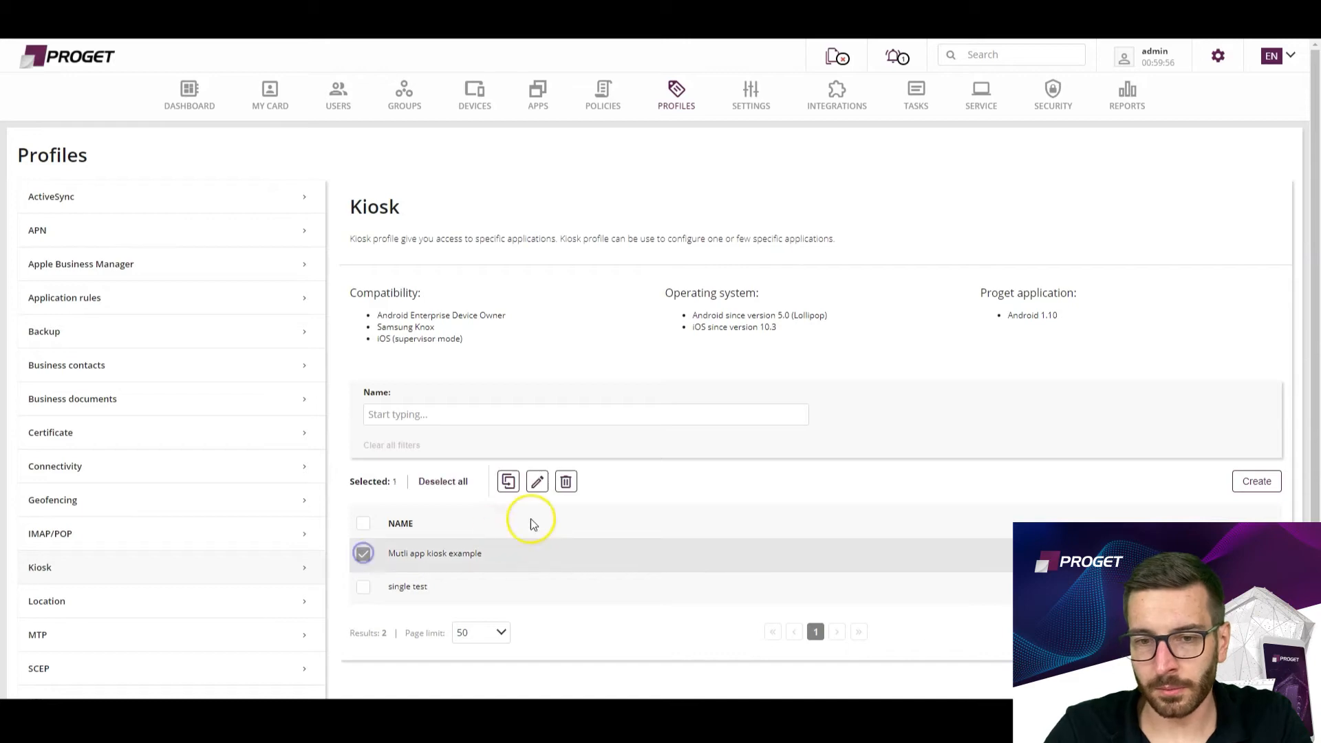
click(537, 482)
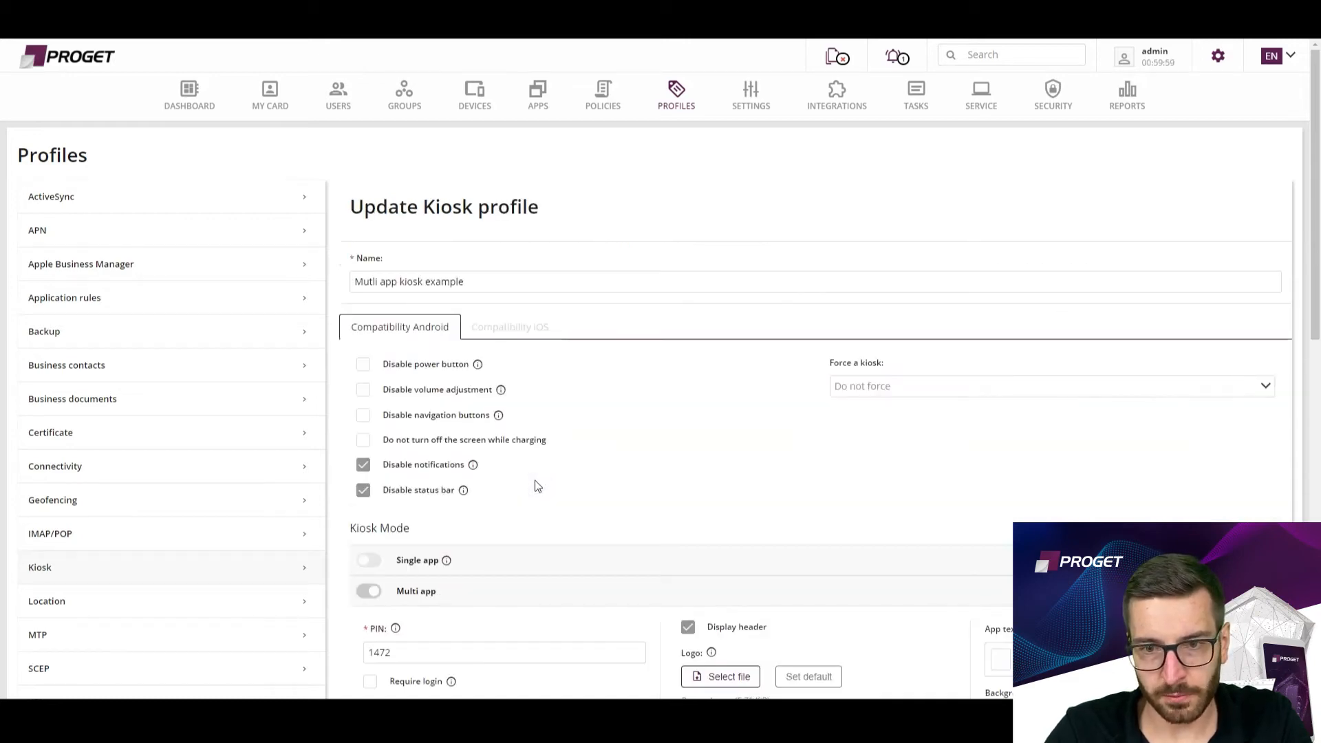
scroll(532, 577, down, 7)
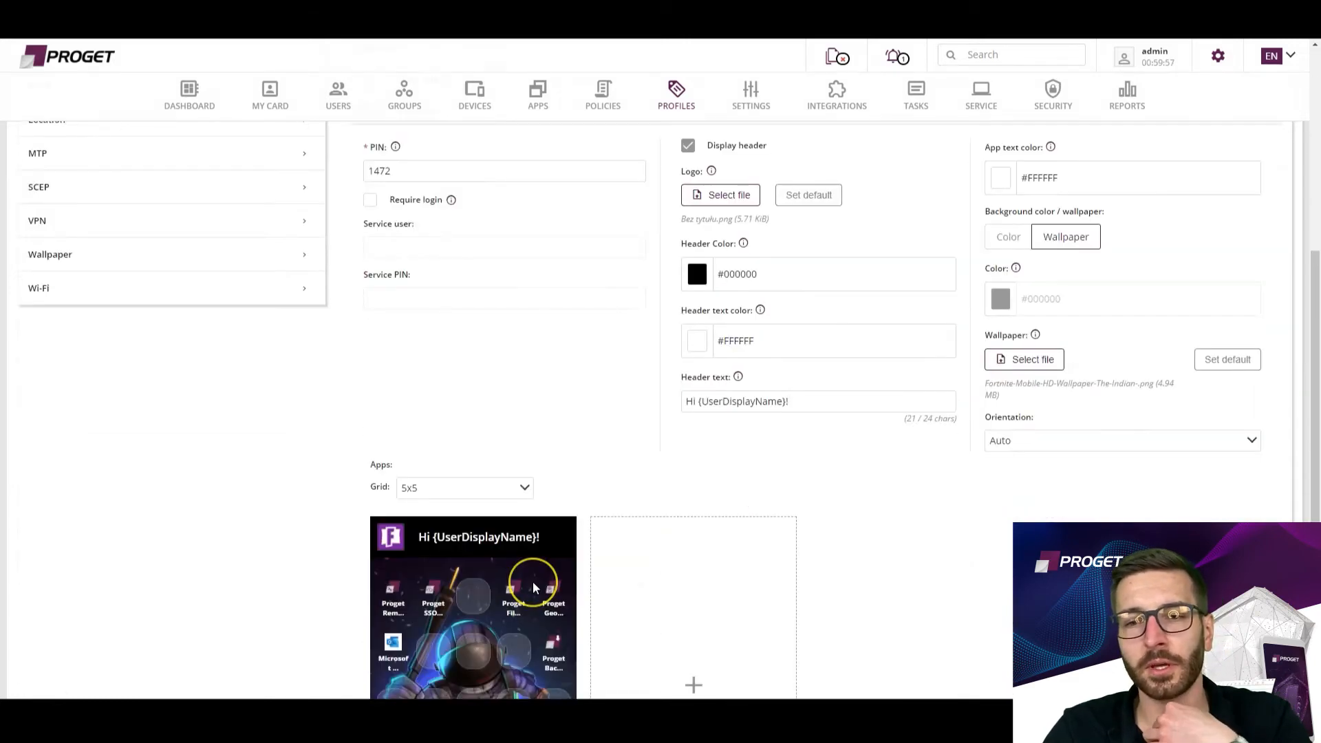
scroll(533, 580, up, 2)
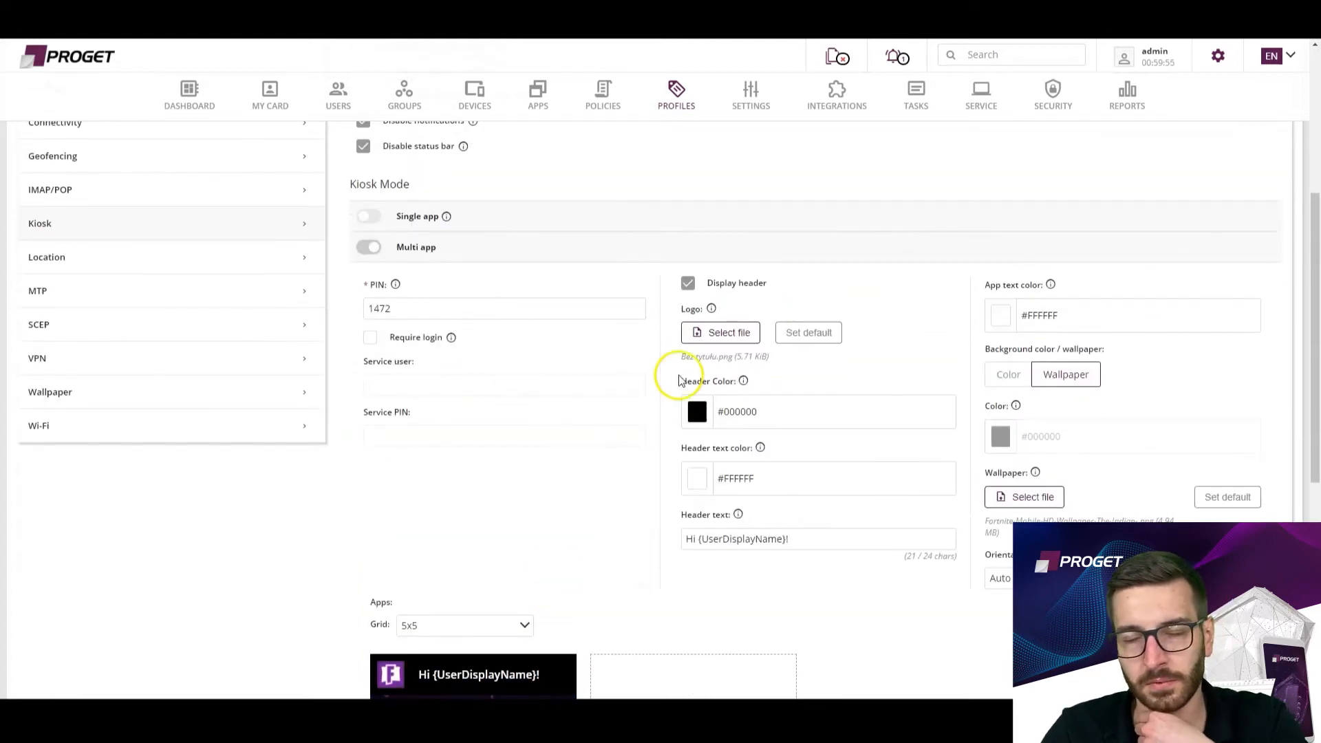
scroll(722, 426, down, 4)
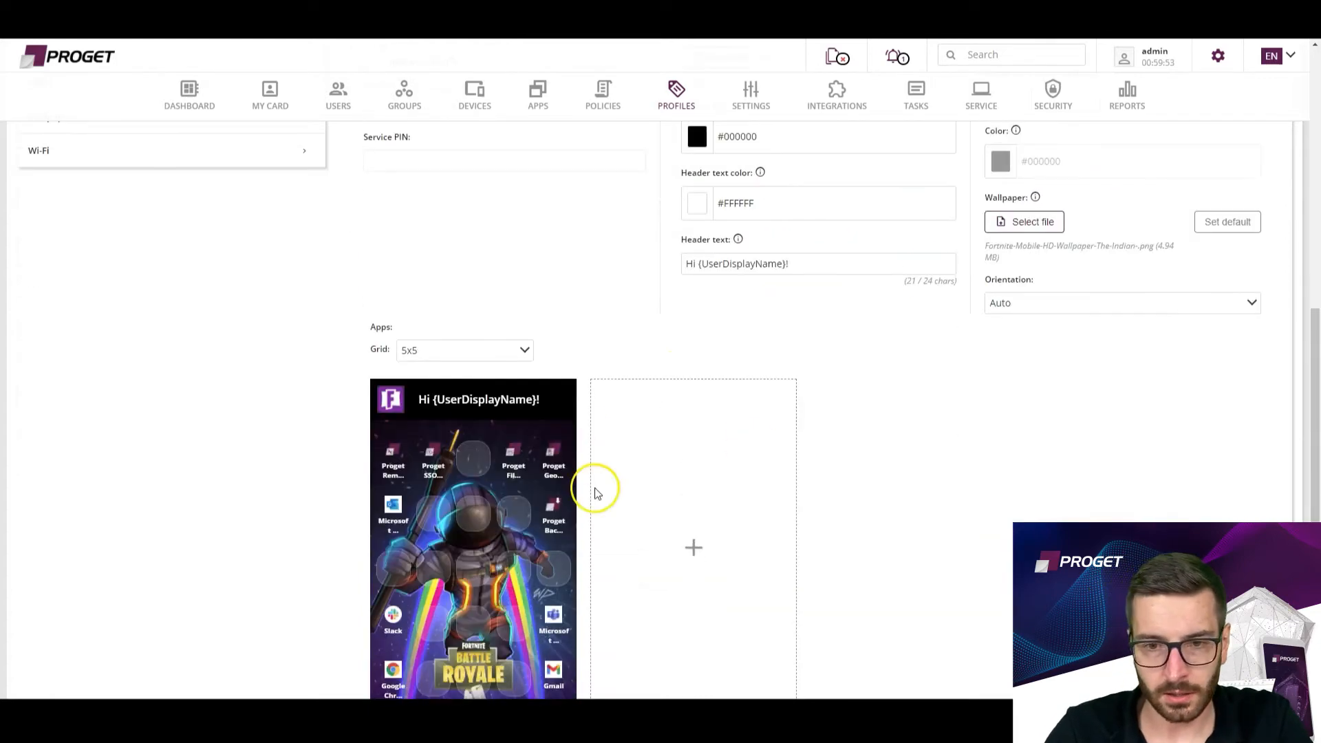
Add a second kiosk screen and place a Settings shortcut with all five options enabled in its first cell.
click(701, 559)
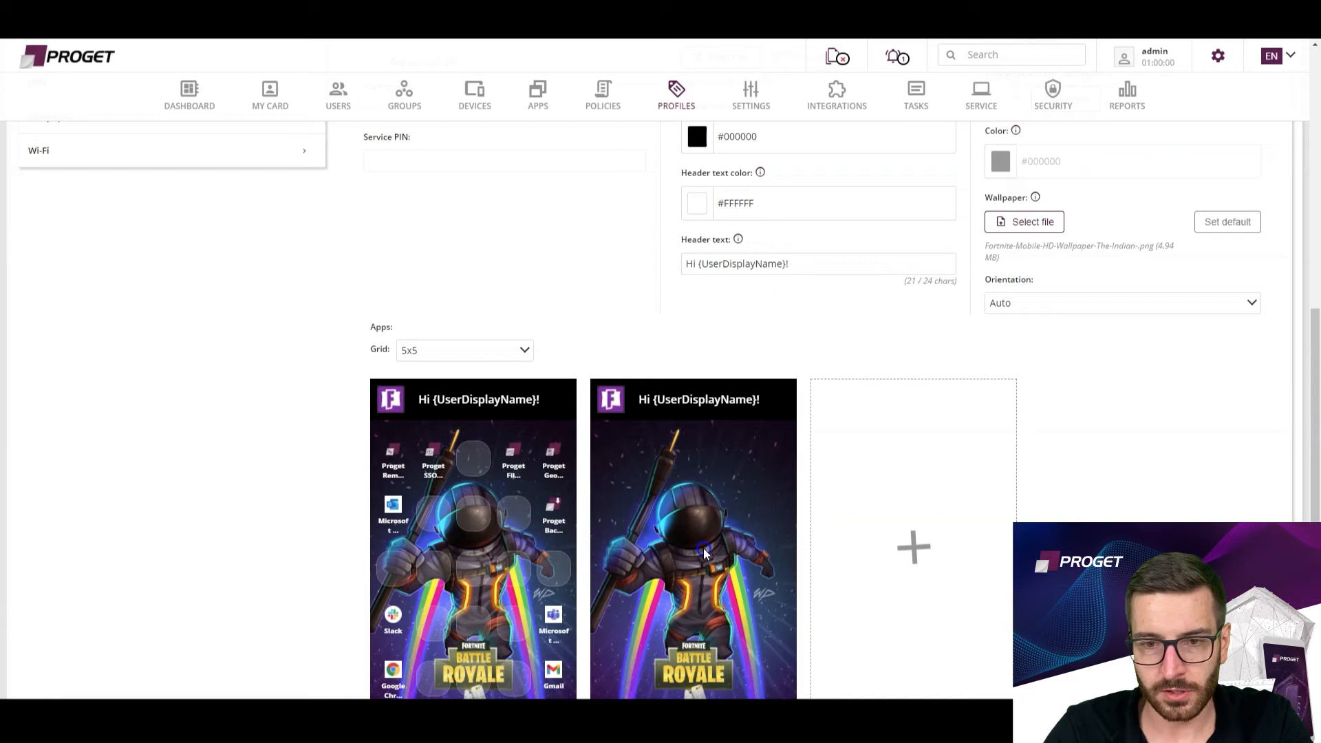
scroll(1095, 516, down, 2)
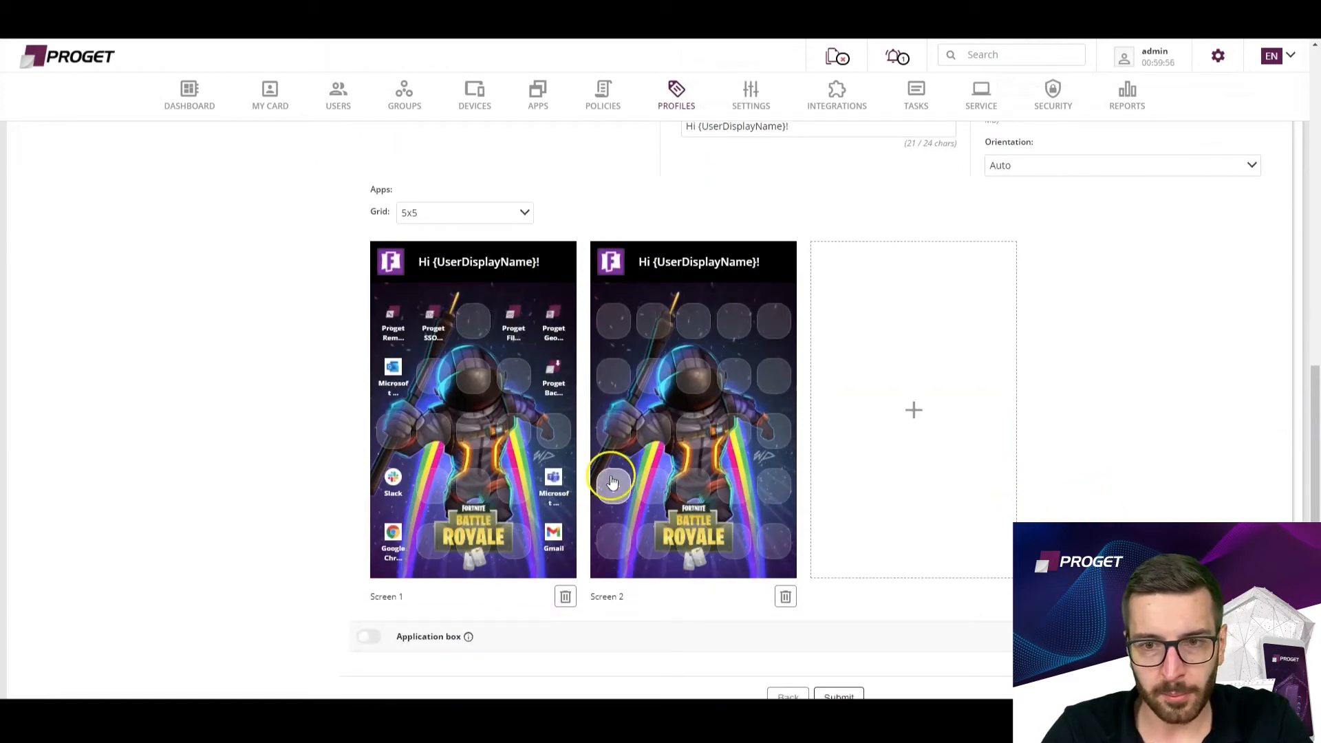
click(613, 321)
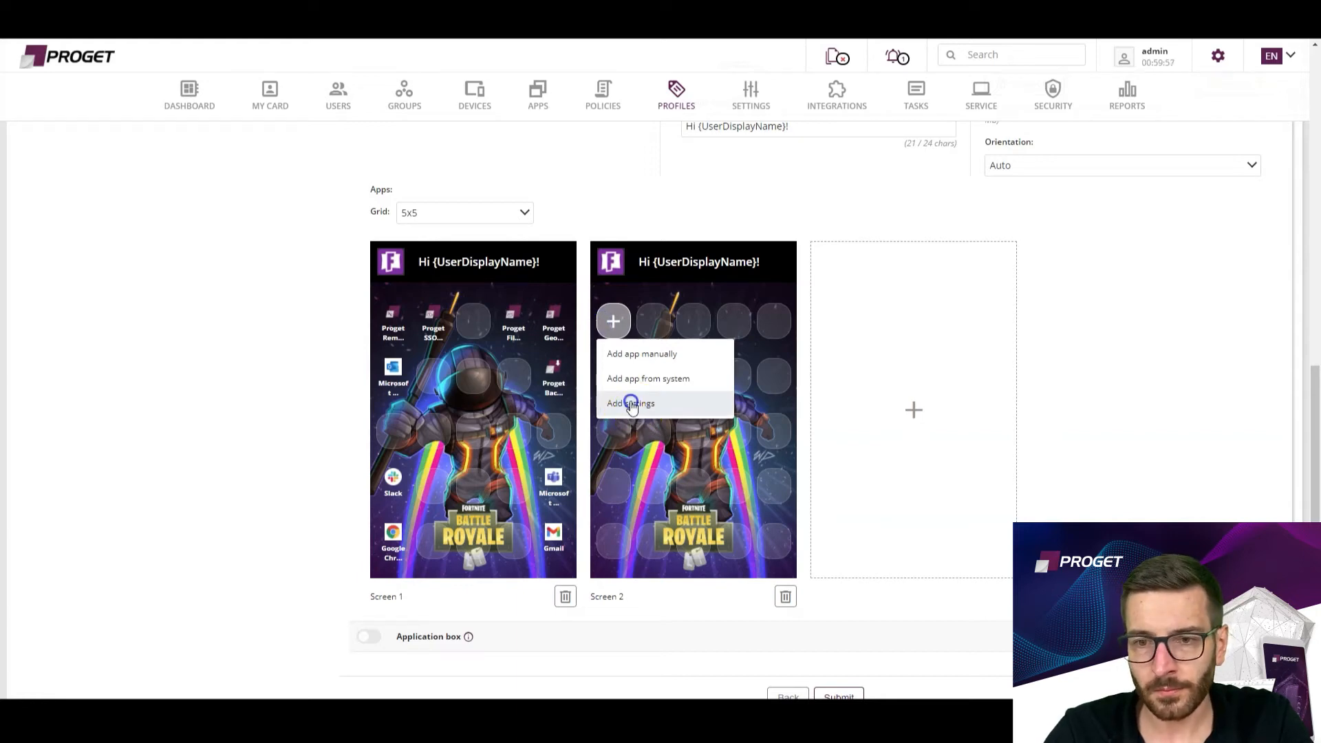
click(630, 405)
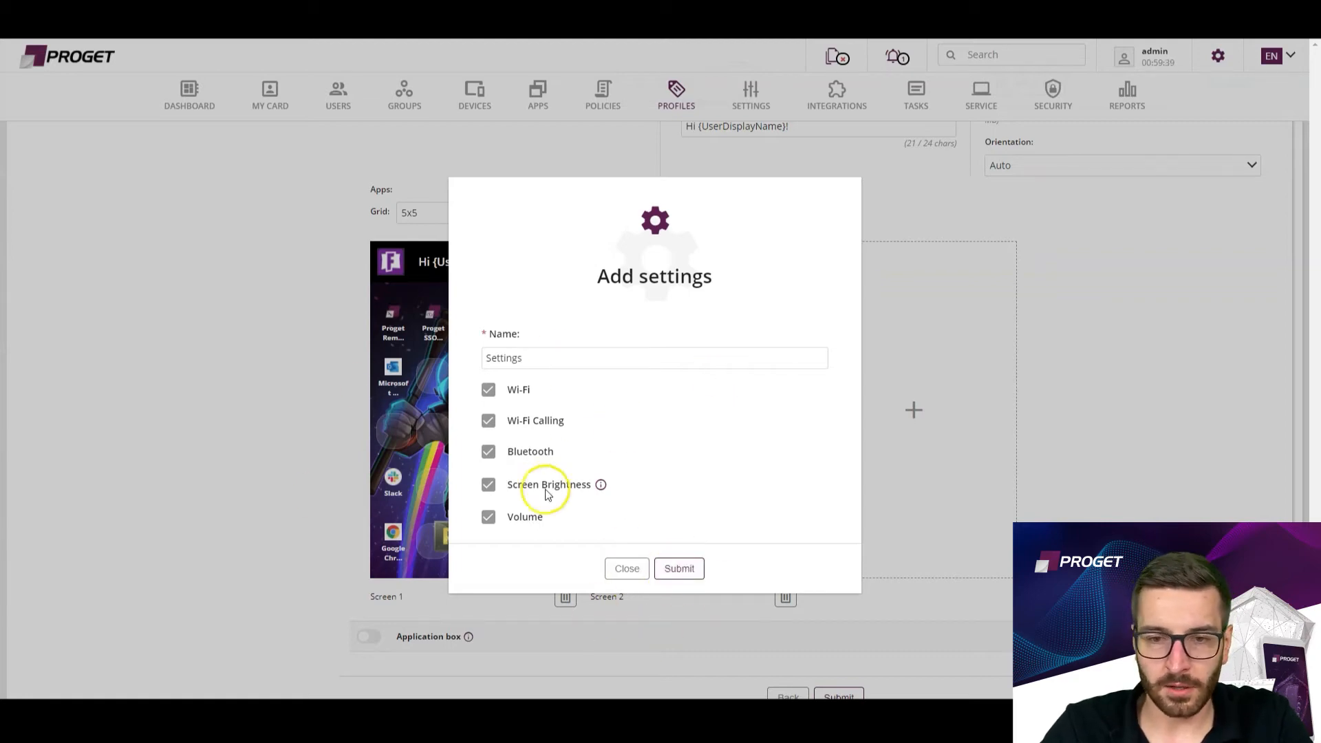
click(679, 568)
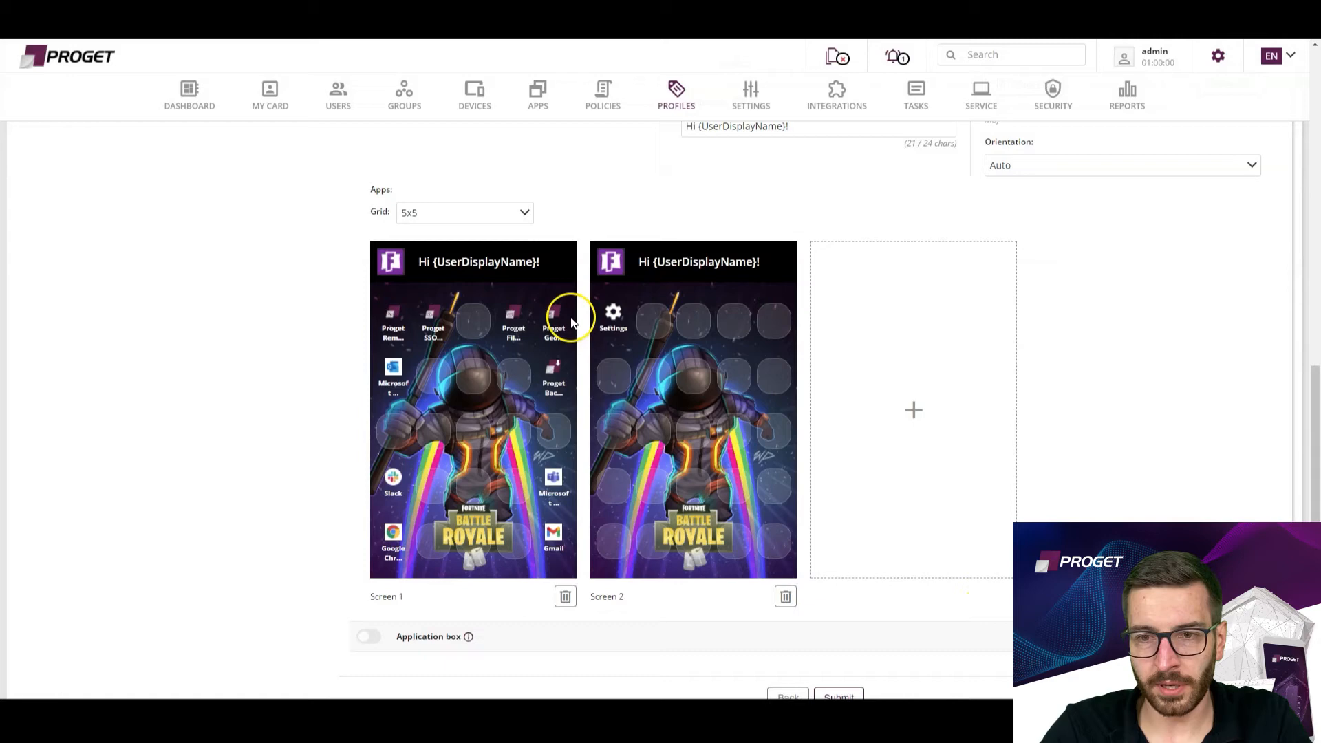
Add a Settings shortcut limited to Wi-Fi in the second cell of kiosk Screen 2.
click(654, 322)
click(700, 404)
click(489, 421)
click(489, 451)
click(488, 484)
click(489, 517)
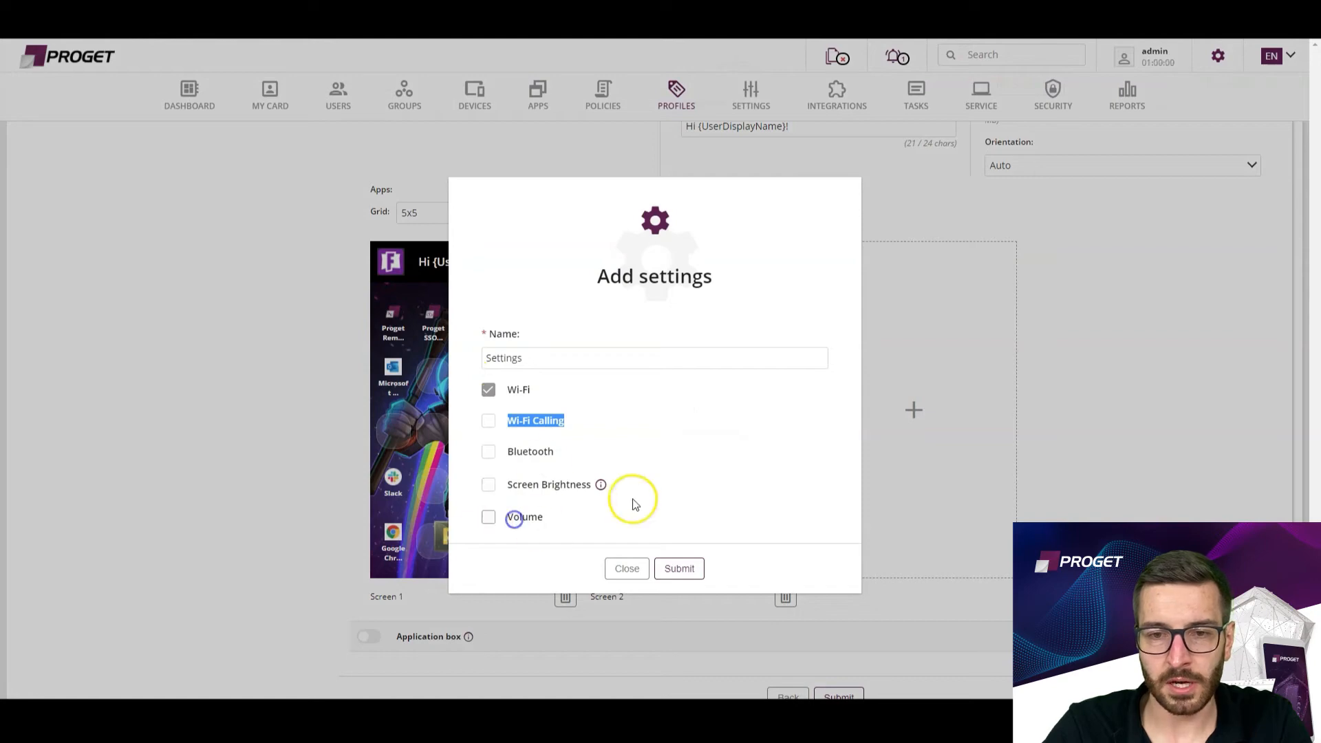
click(680, 568)
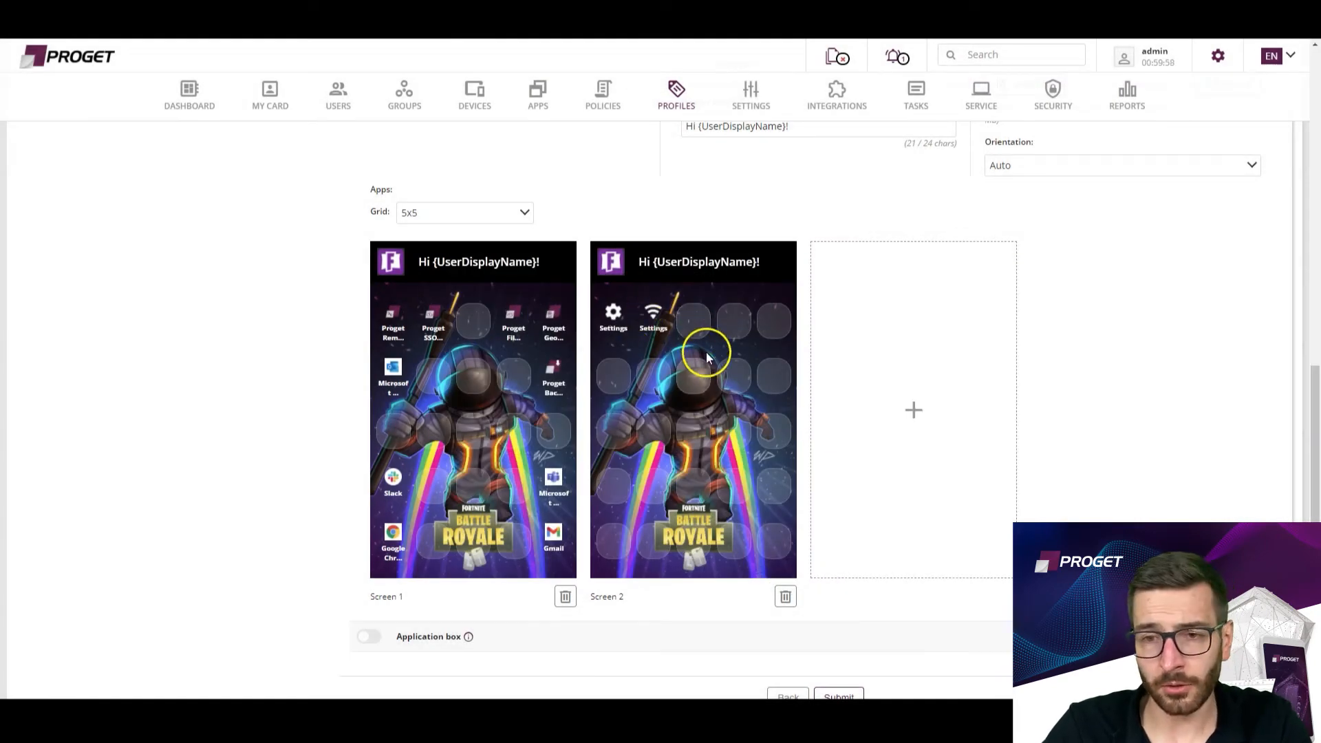
Add a Settings shortcut limited to Bluetooth in the third cell of kiosk Screen 2.
click(694, 323)
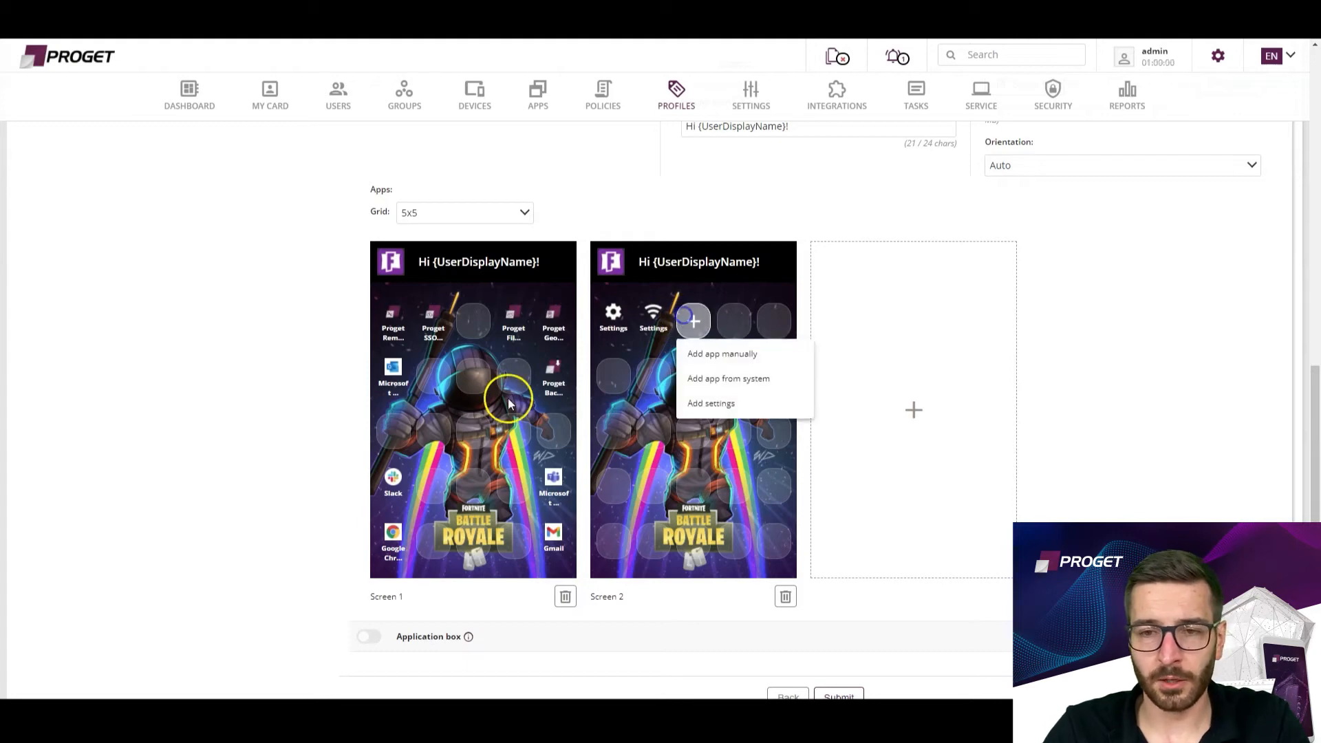
click(716, 403)
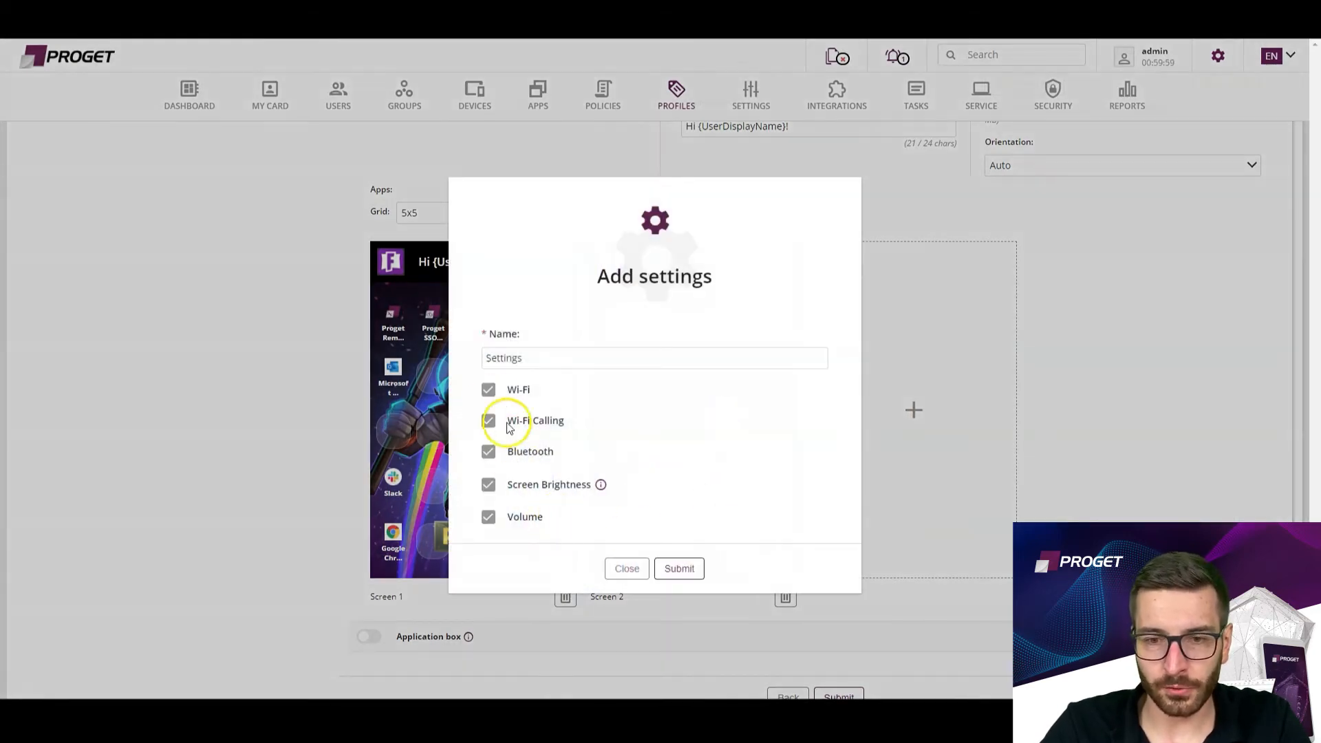
click(487, 390)
click(488, 420)
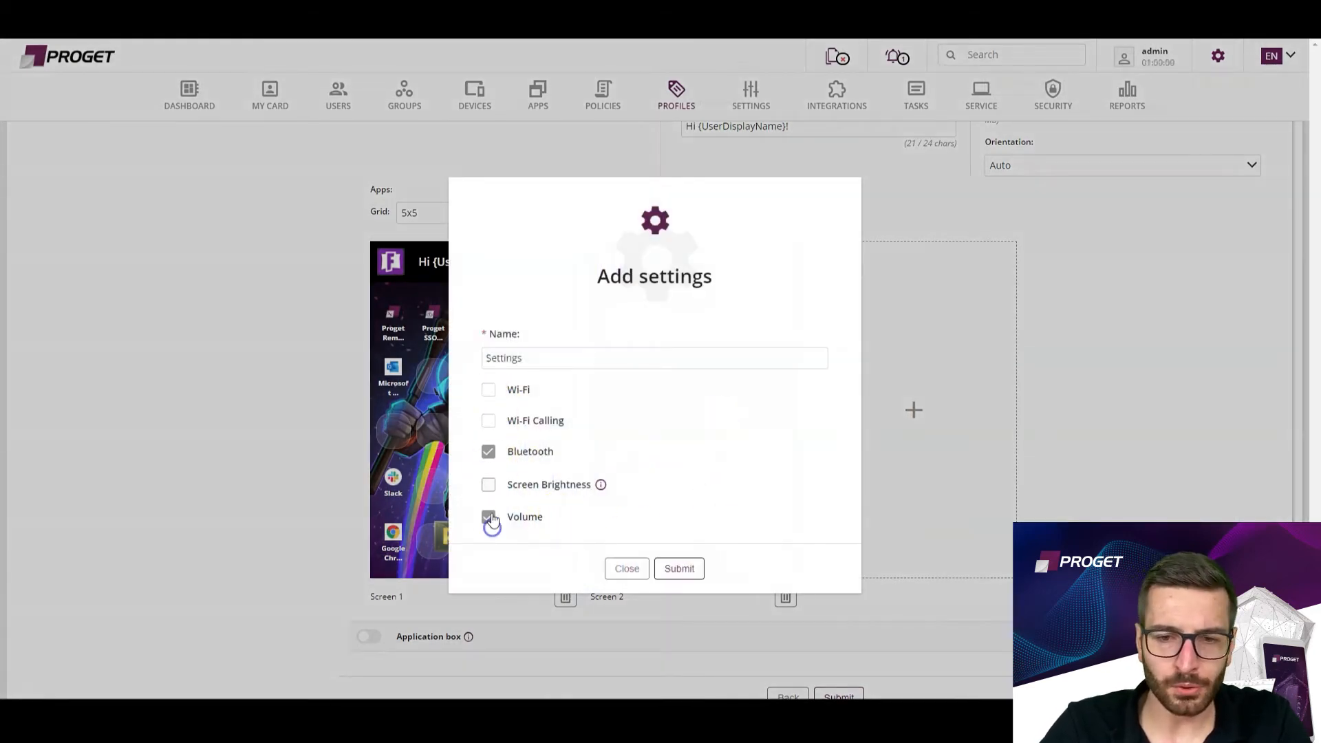
click(681, 568)
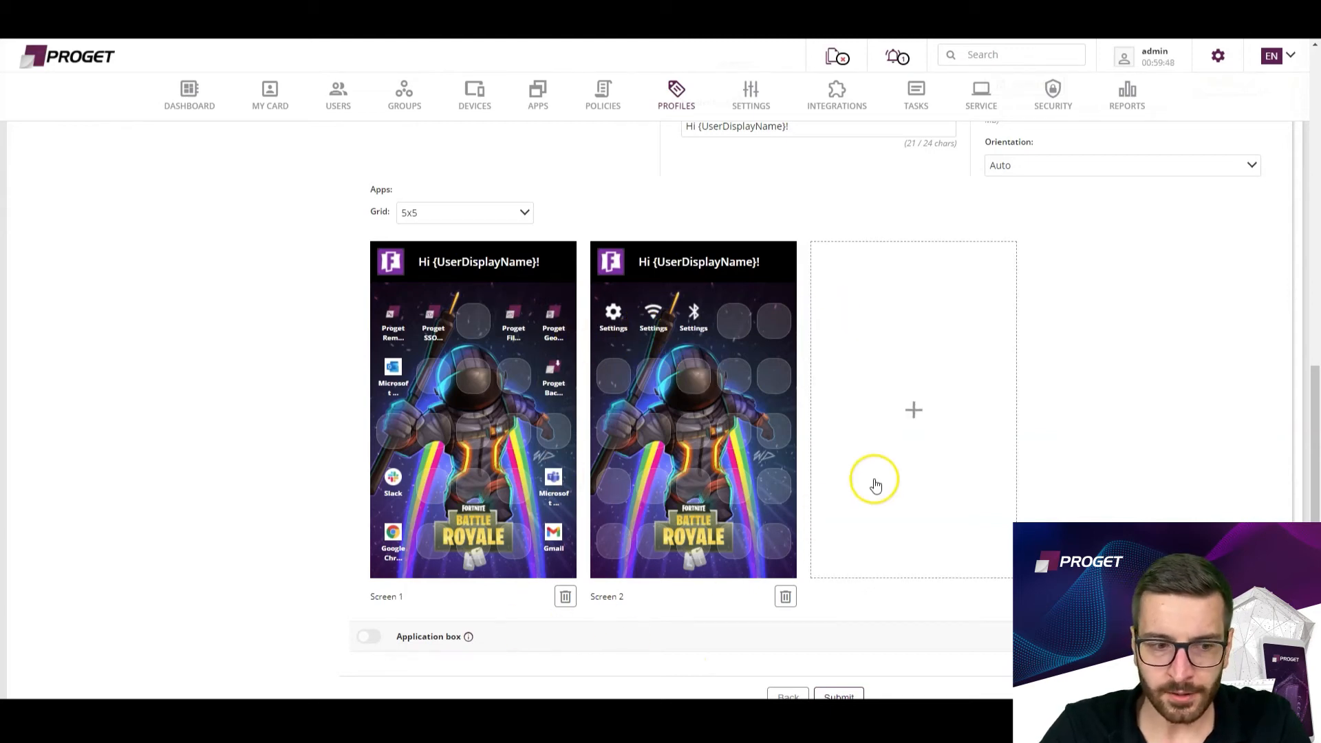
Review the kiosk profile's Android restrictions, Multi app mode, PIN, login and header options.
scroll(560, 496, up, 10)
scroll(402, 510, down, 5)
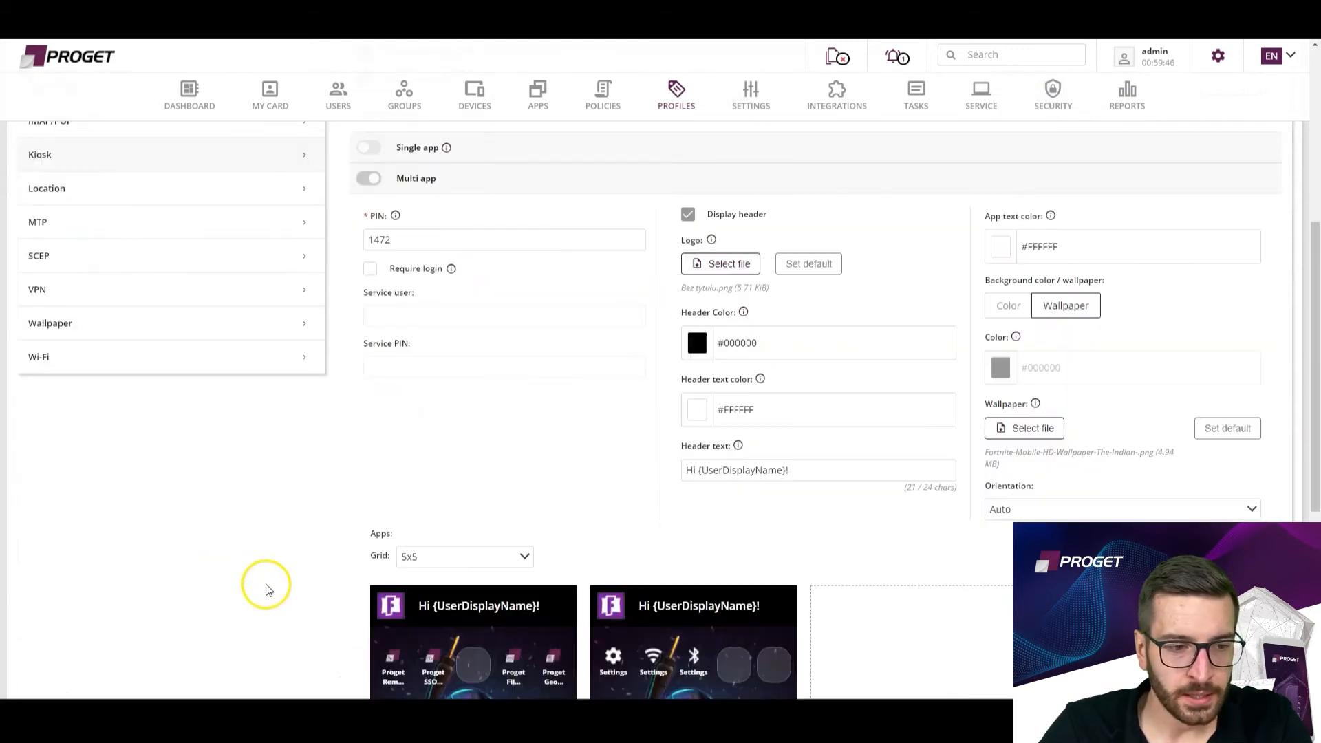
scroll(333, 546, up, 4)
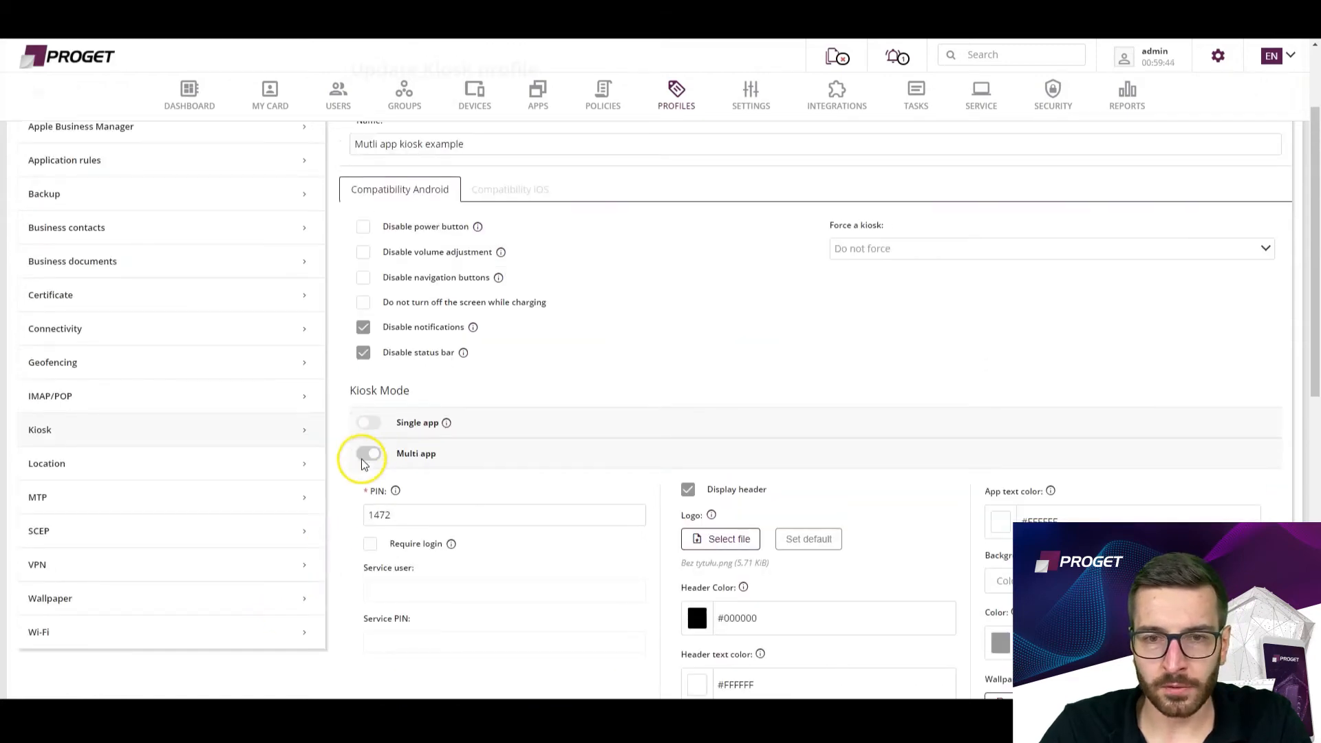
scroll(545, 421, down, 5)
scroll(546, 425, up, 3)
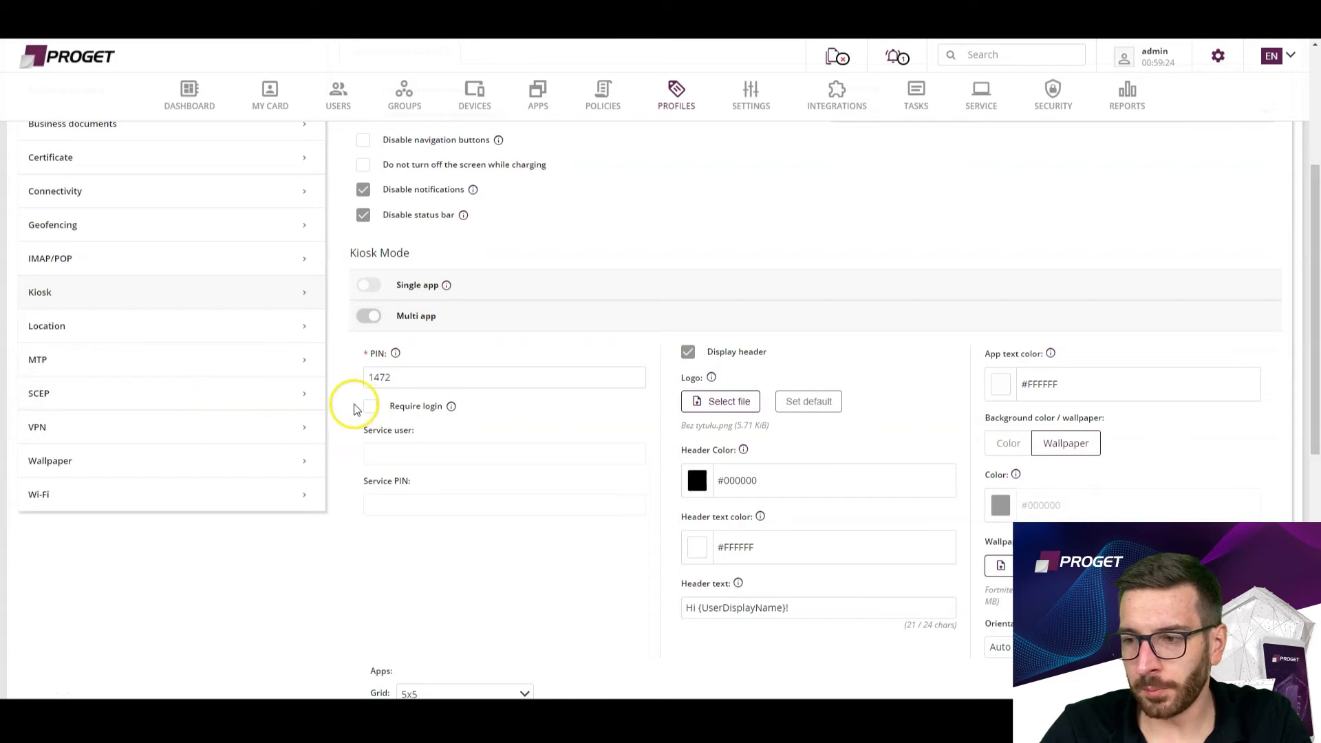
scroll(148, 365, up, 3)
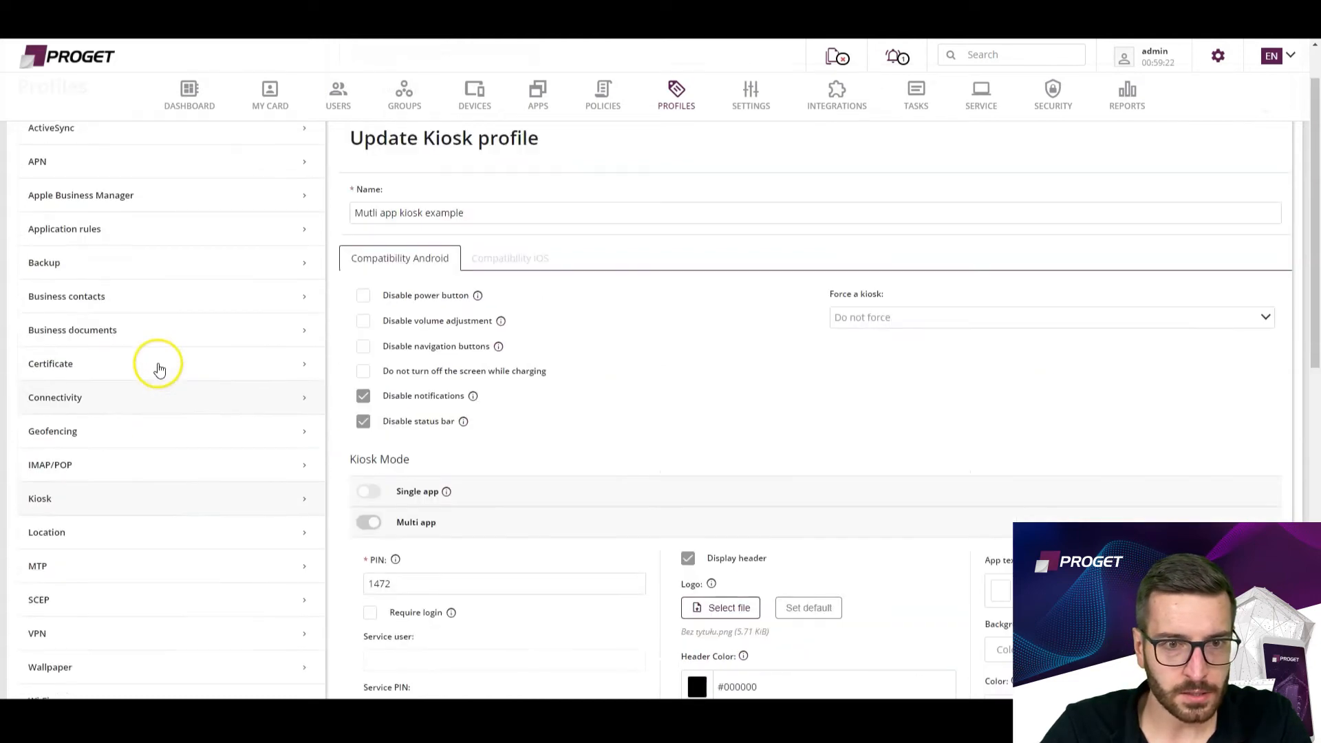
Leave the kiosk profile without saving, view the "Contacts - example" business contacts profile and return to its list.
click(130, 306)
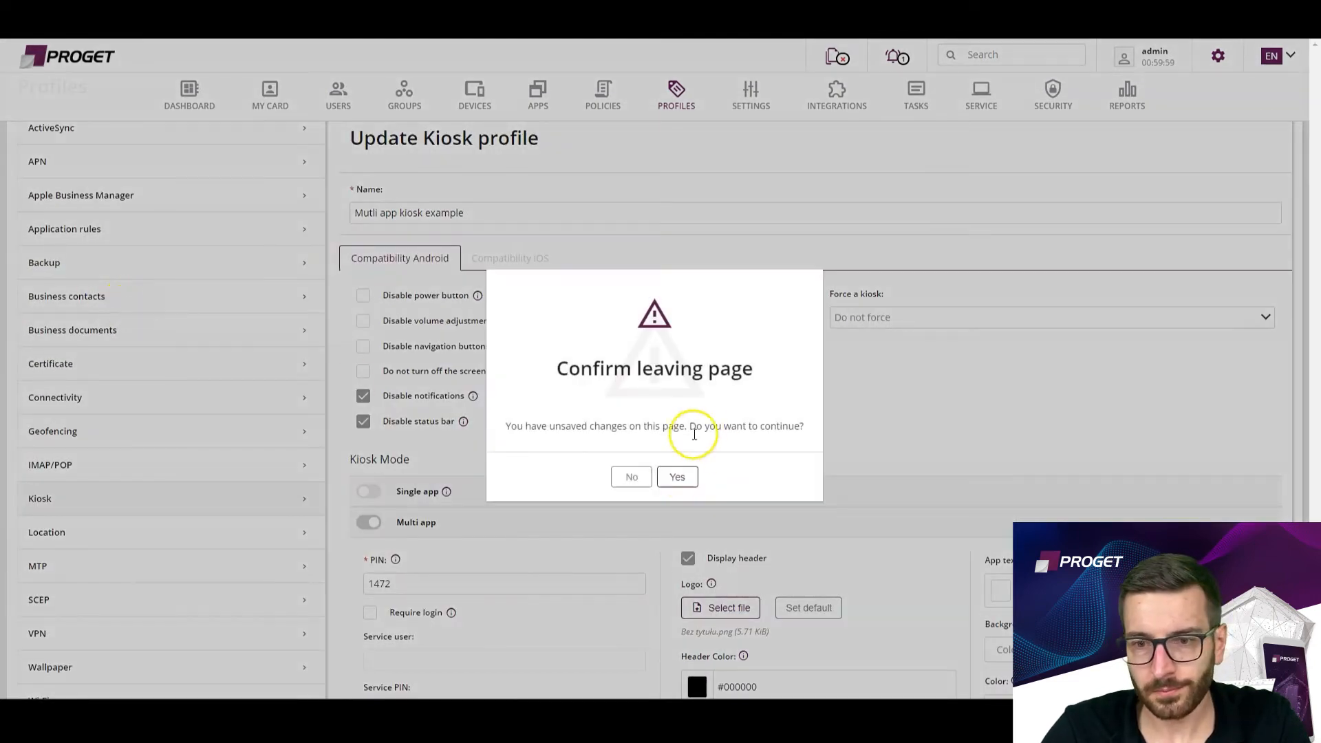
click(678, 475)
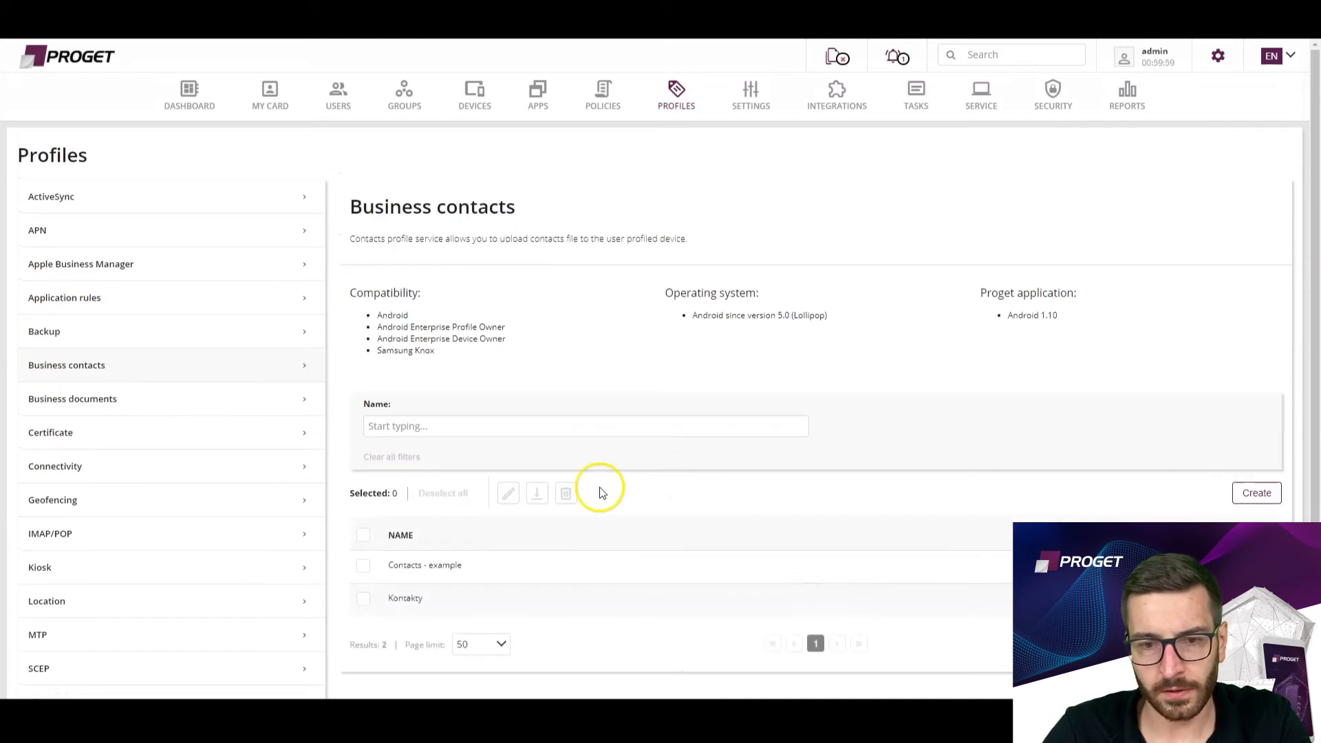
click(361, 566)
click(500, 503)
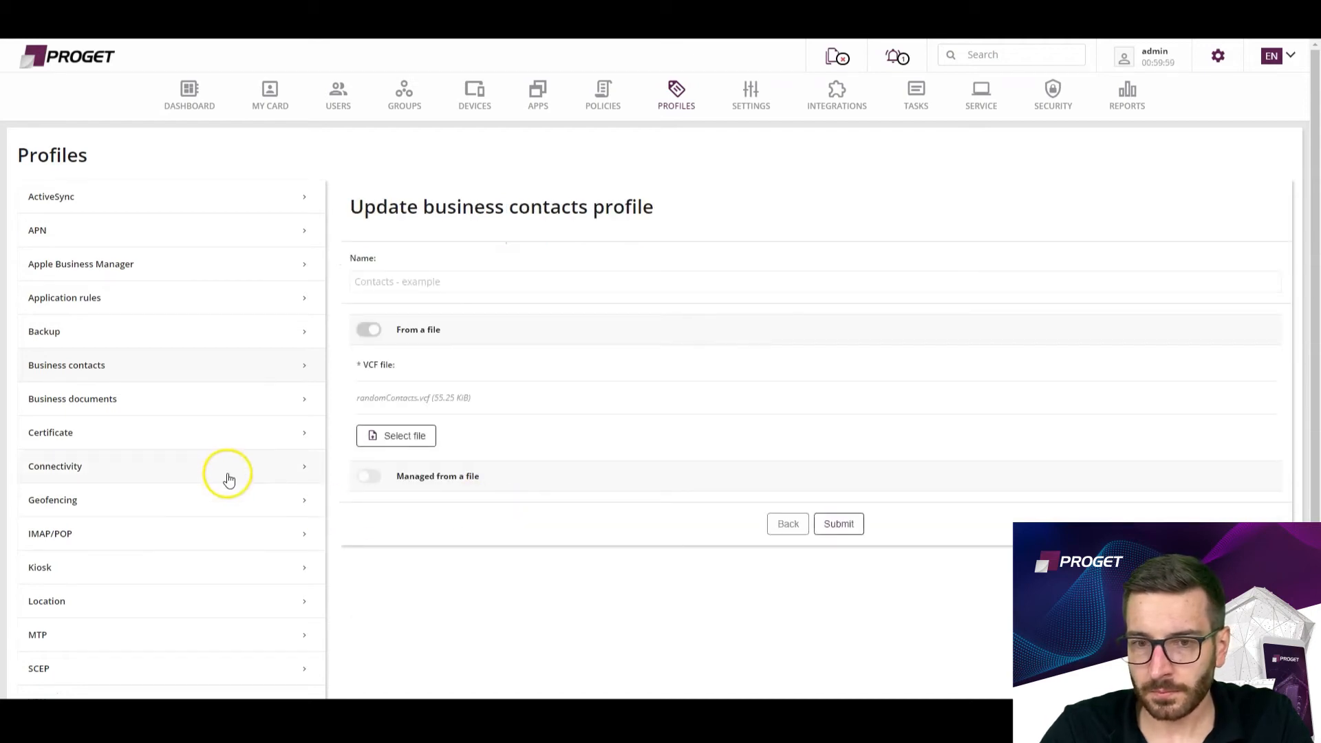
click(788, 523)
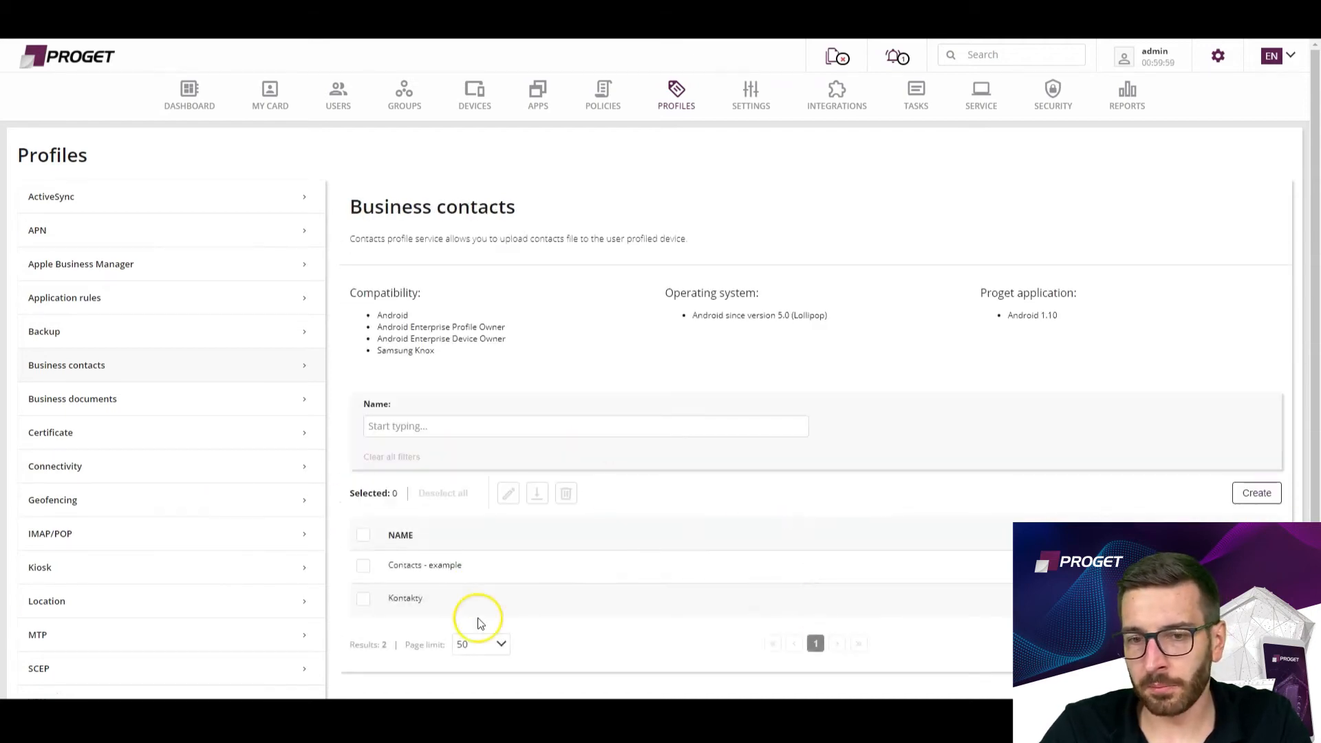
Start a new business contacts profile named "contacts" with its contacts managed from a file.
click(1253, 492)
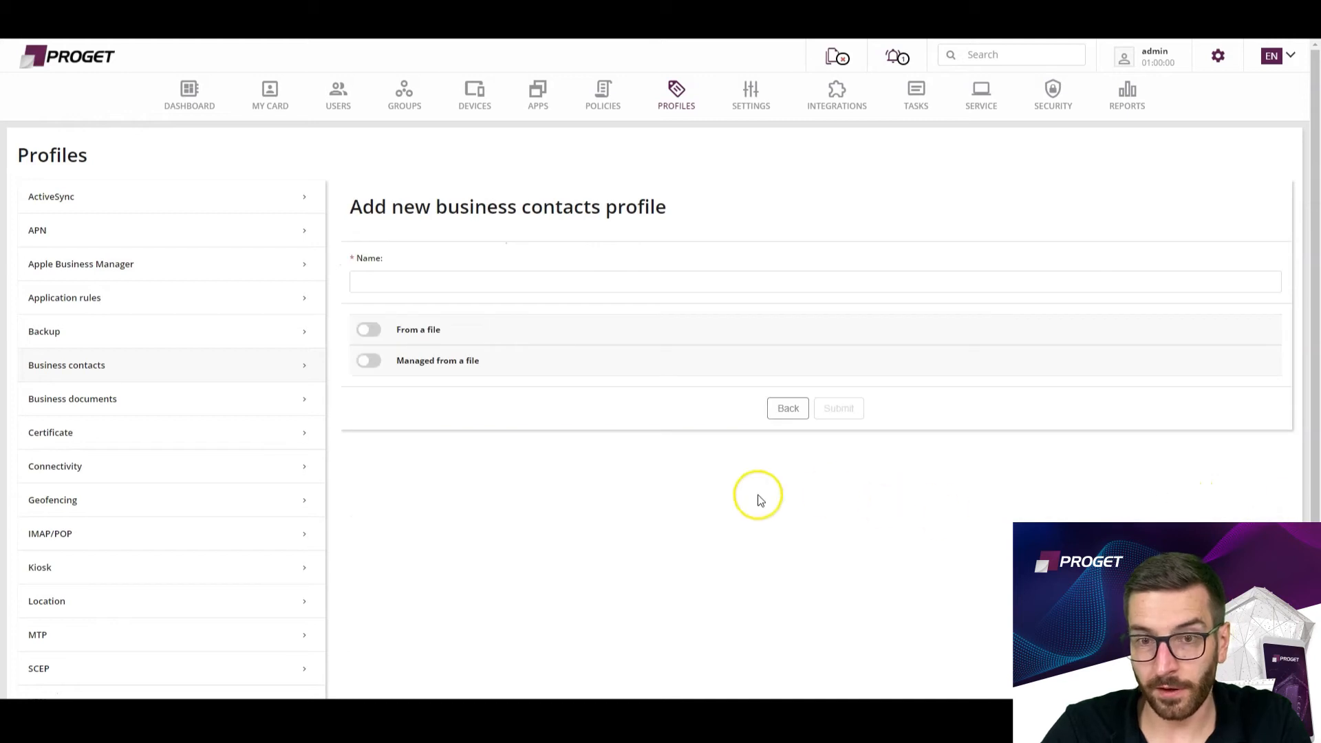
click(375, 364)
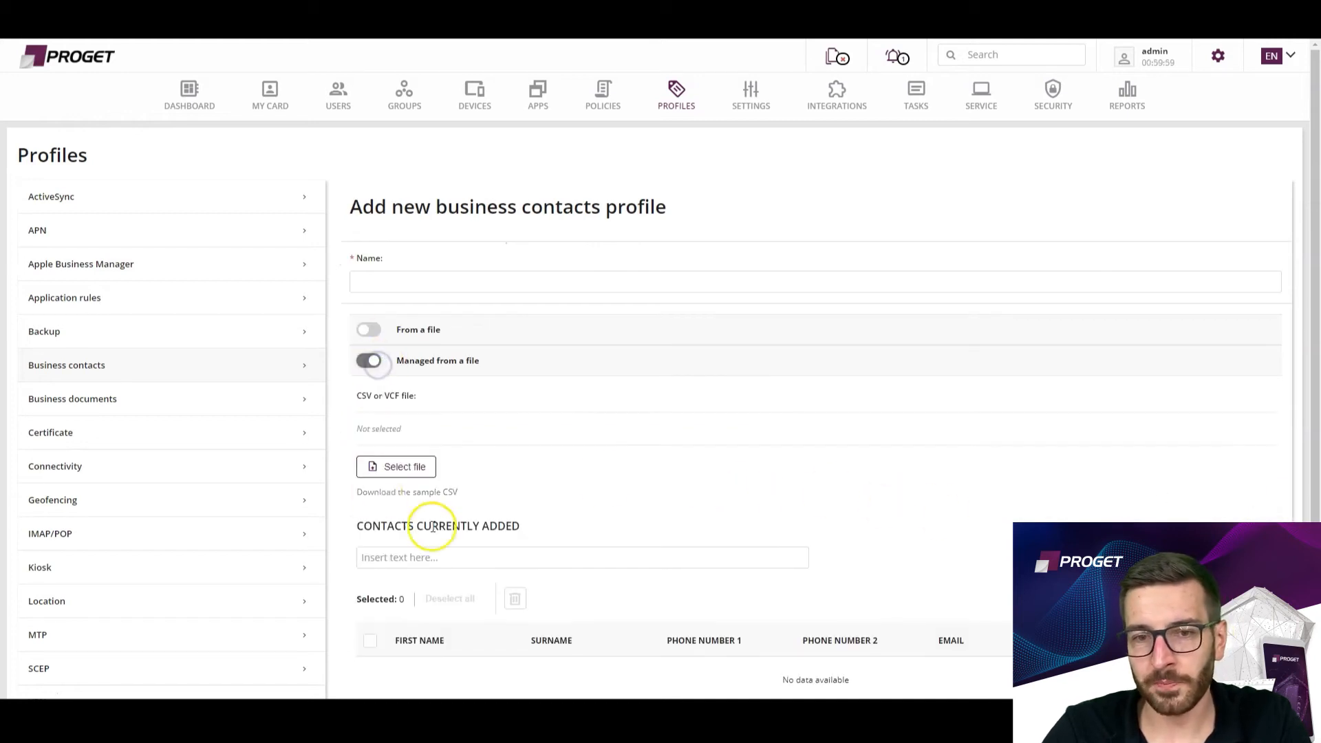
click(389, 282)
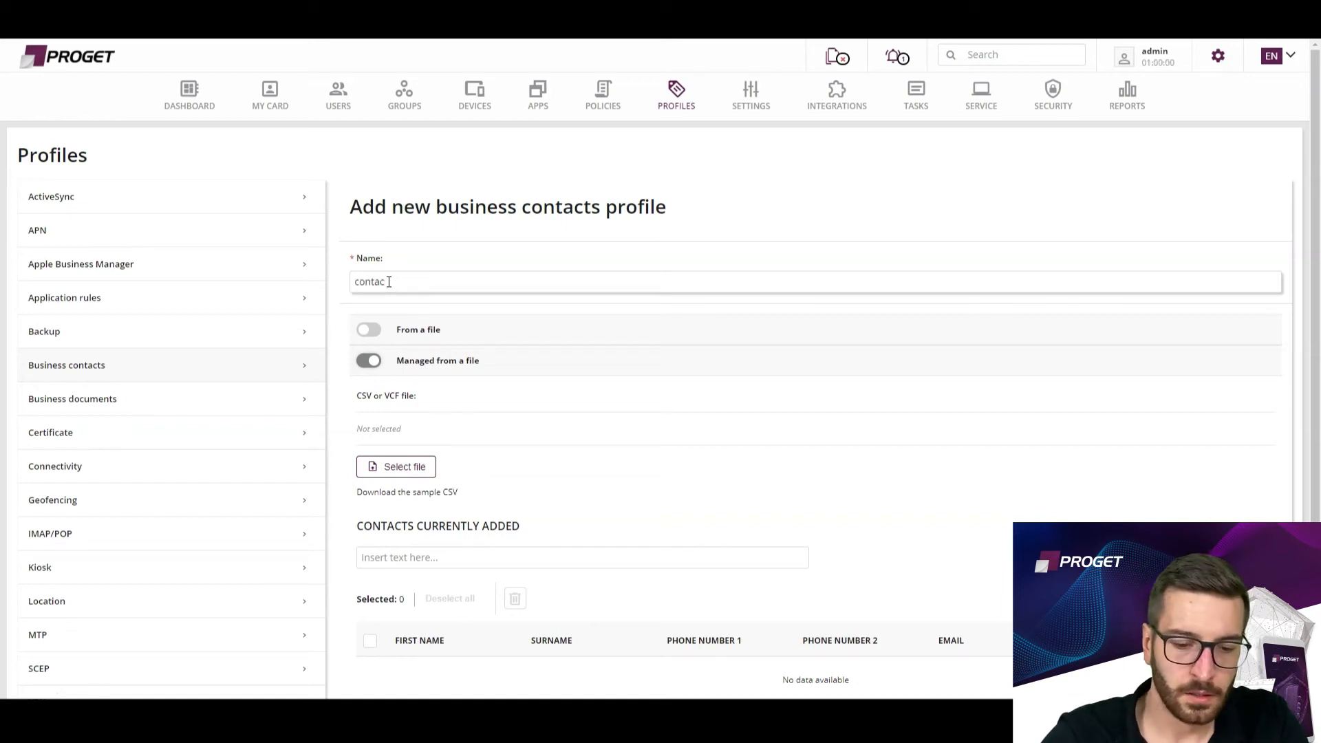
scroll(423, 382, down, 2)
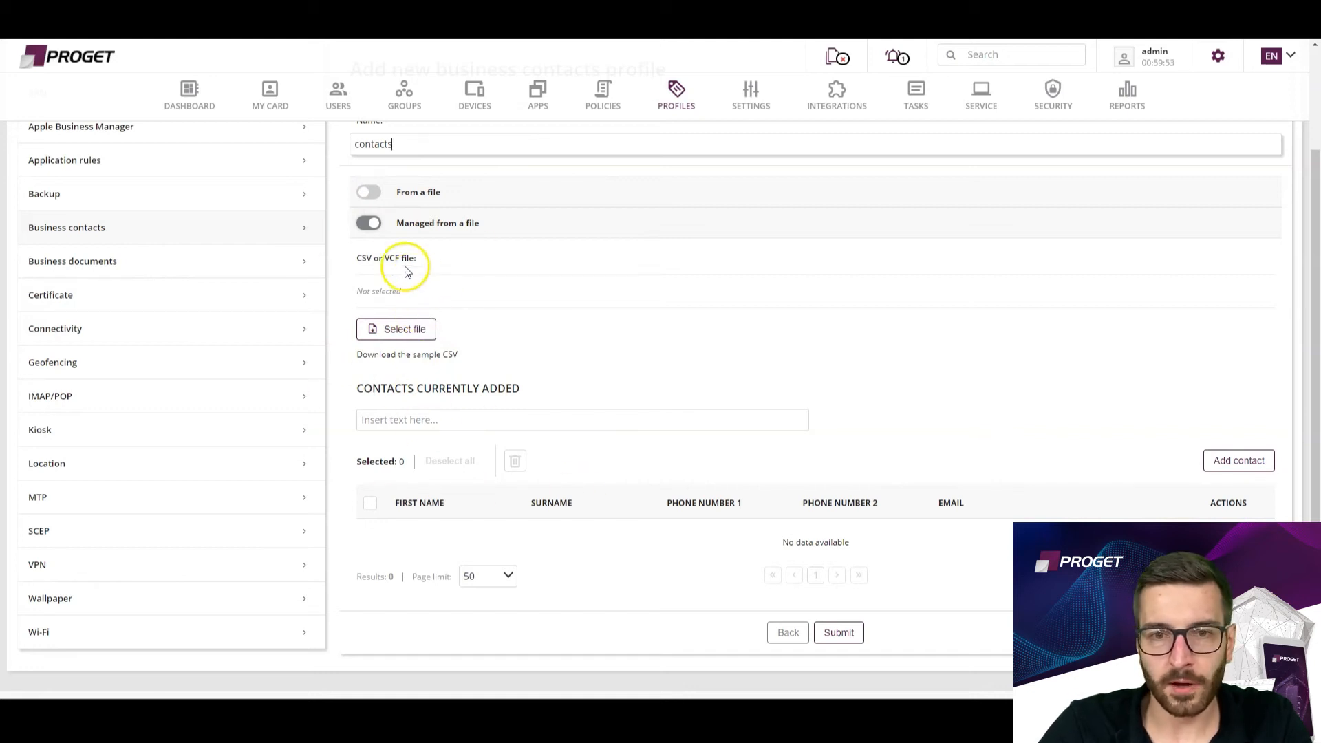
drag(399, 258, 326, 262)
click(432, 269)
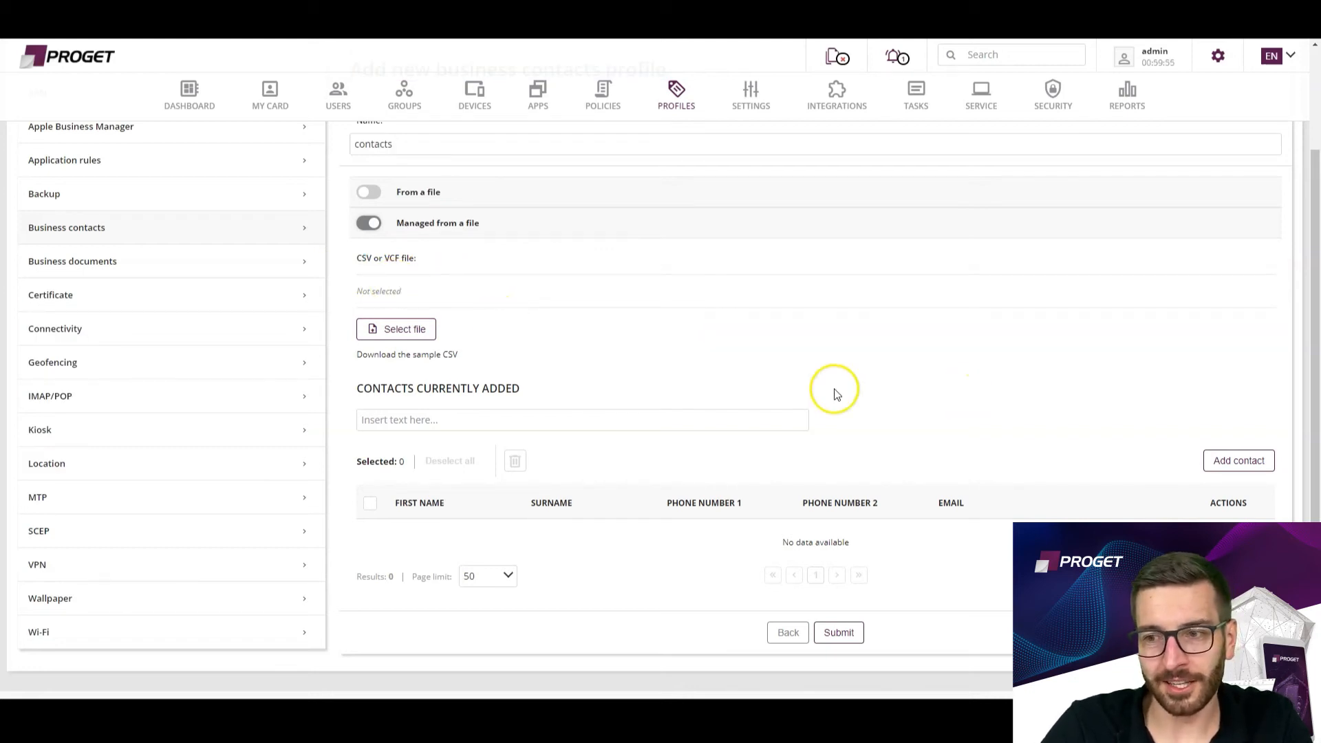
Add a contact with a sample first name, surname and phone number, and save the contacts profile.
click(1227, 459)
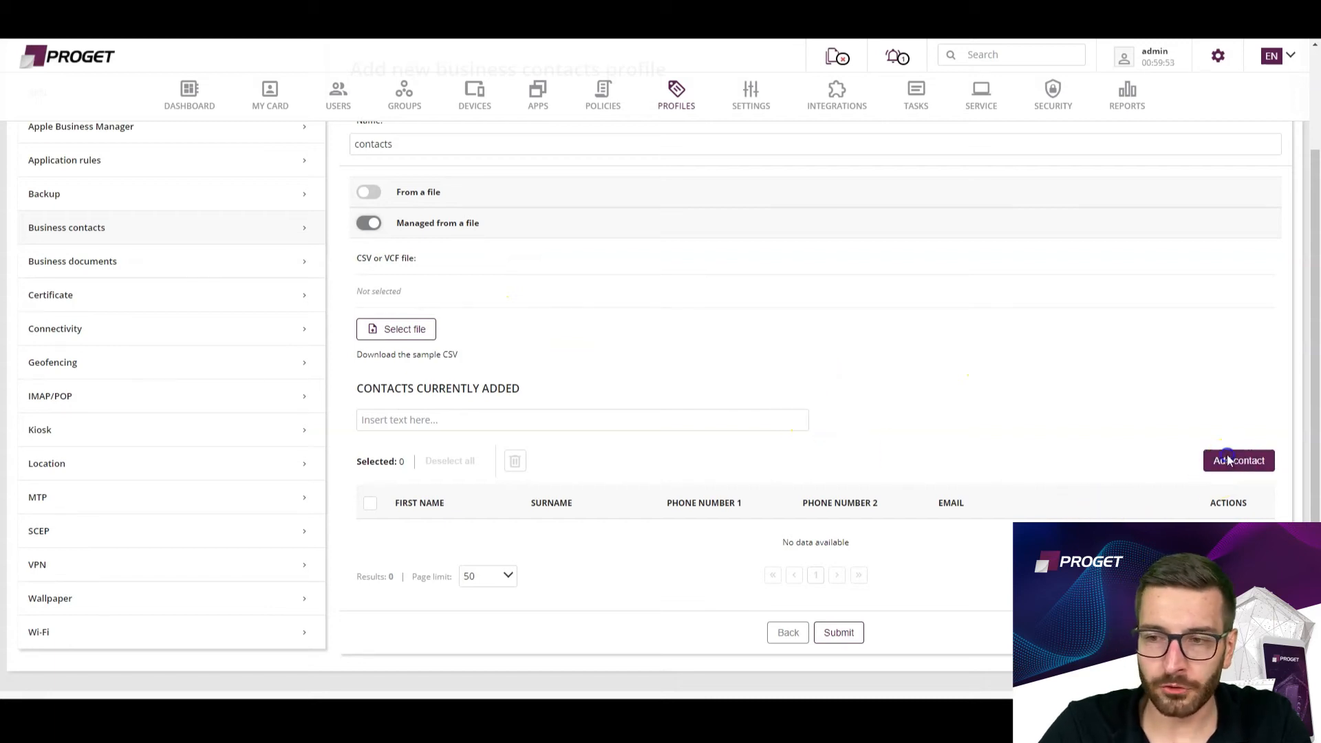
click(552, 373)
text(aagsdgas)
click(690, 375)
text(agag)
click(509, 436)
text(4554545)
click(682, 550)
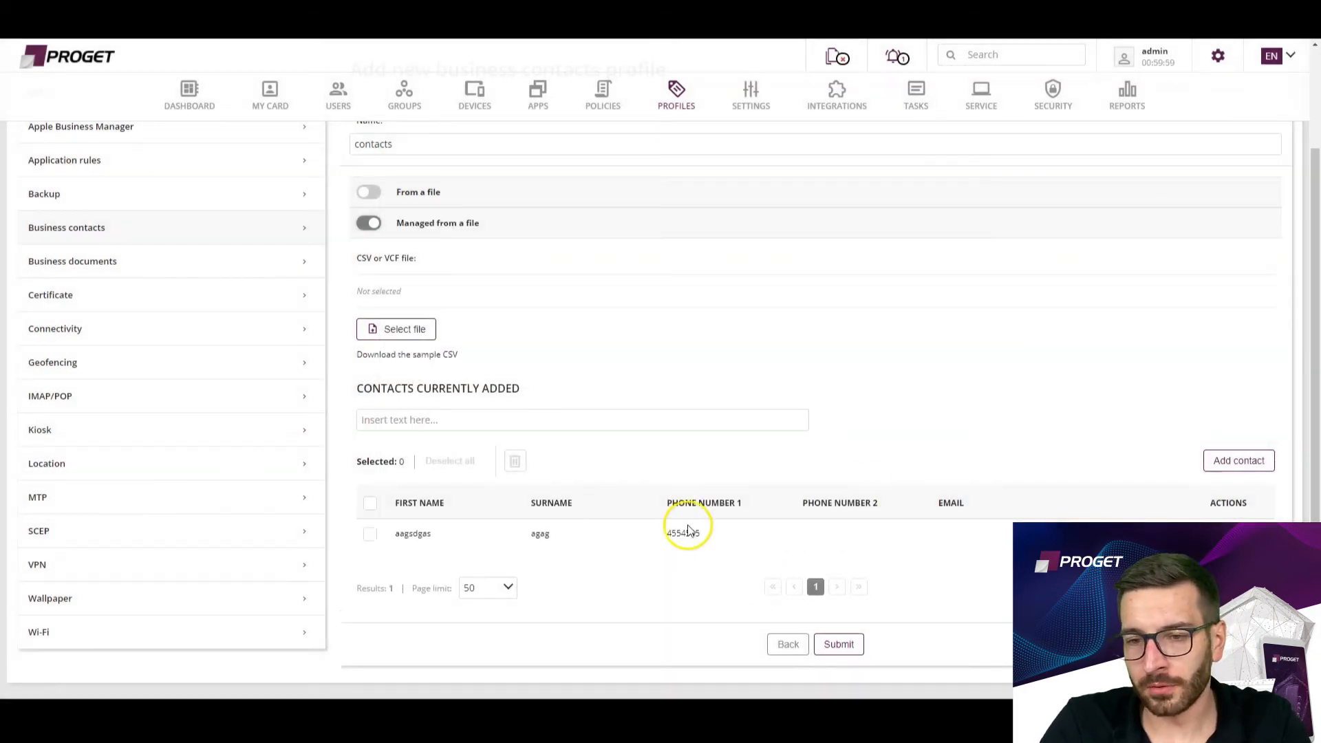
drag(699, 534, 358, 555)
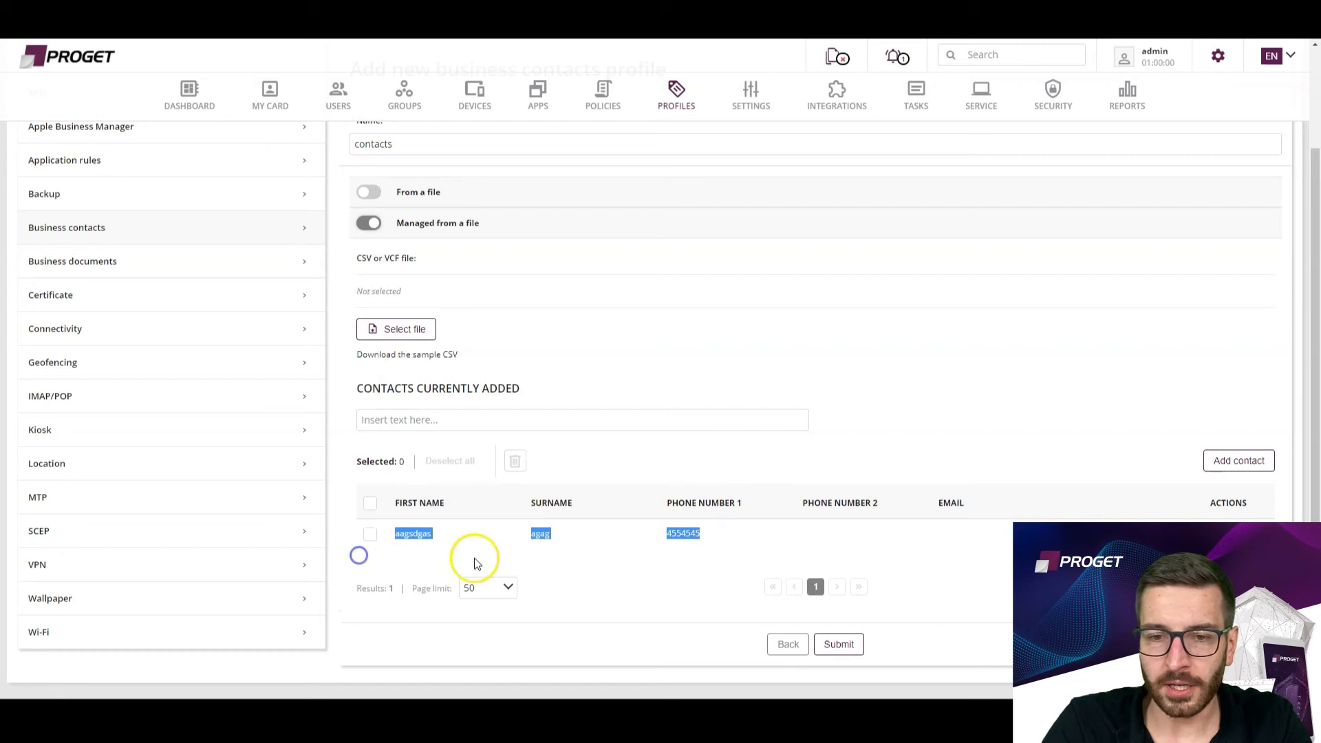
click(582, 611)
click(826, 645)
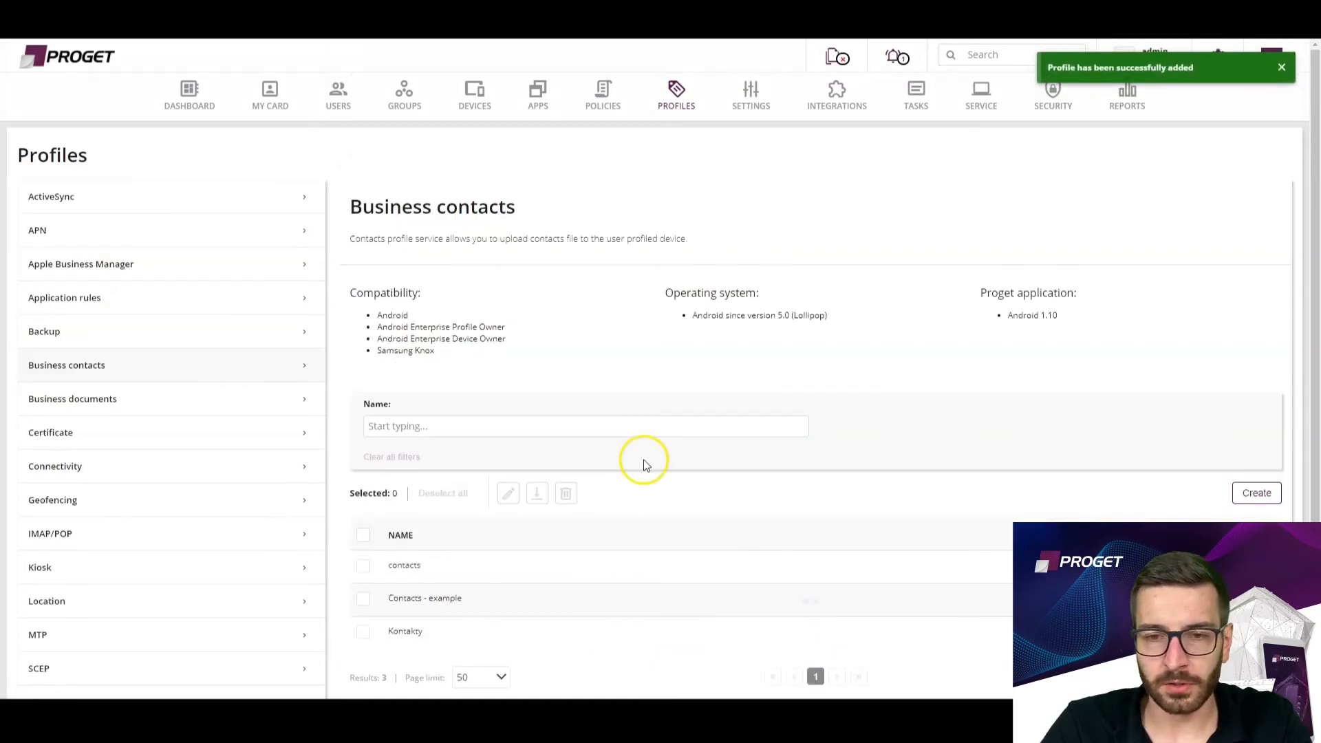
Open the saved "contacts" profile for editing, review its contact list and return without changes.
click(363, 564)
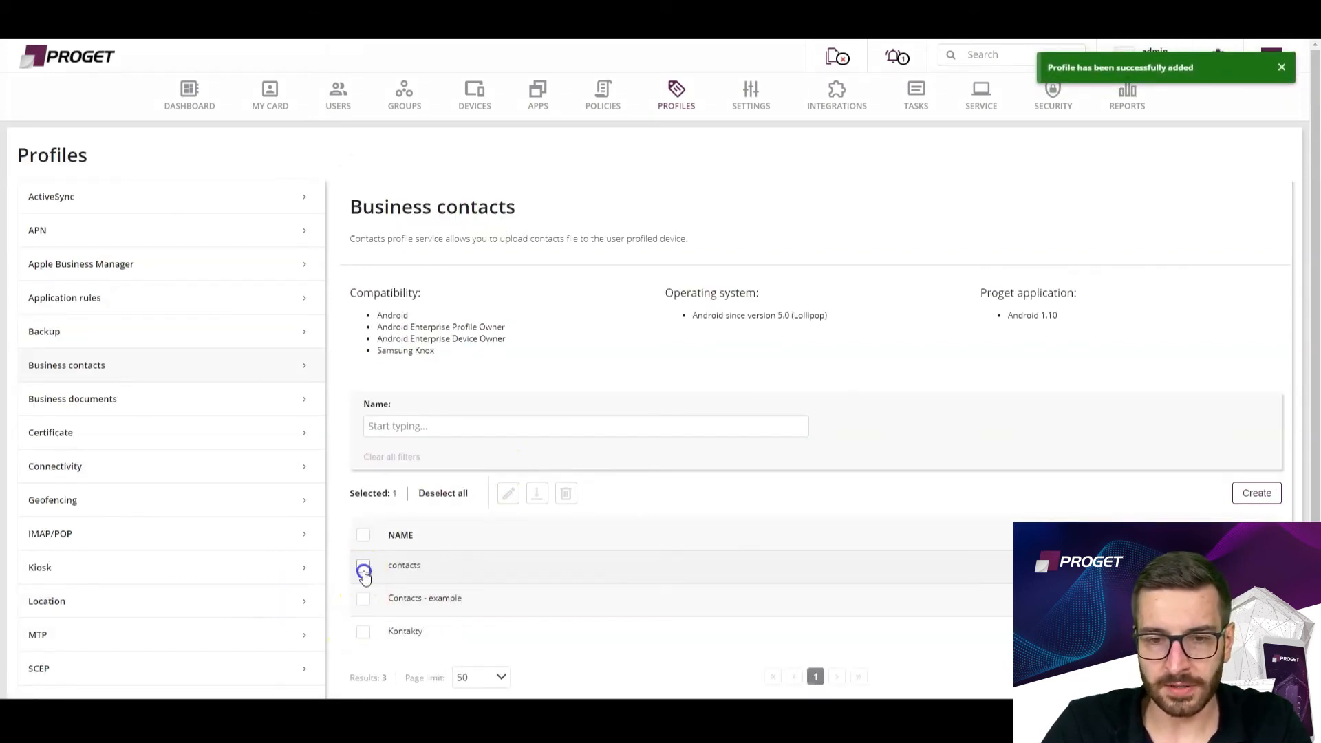
click(507, 493)
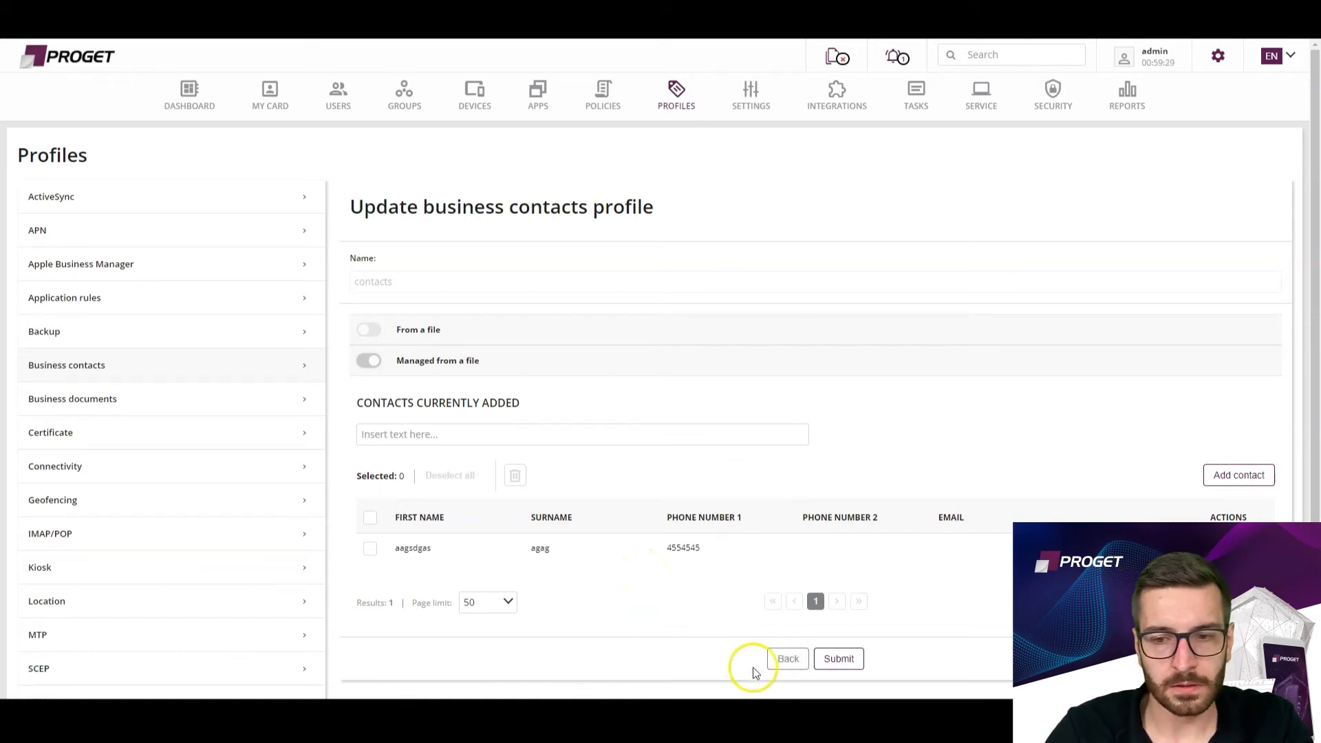
click(789, 660)
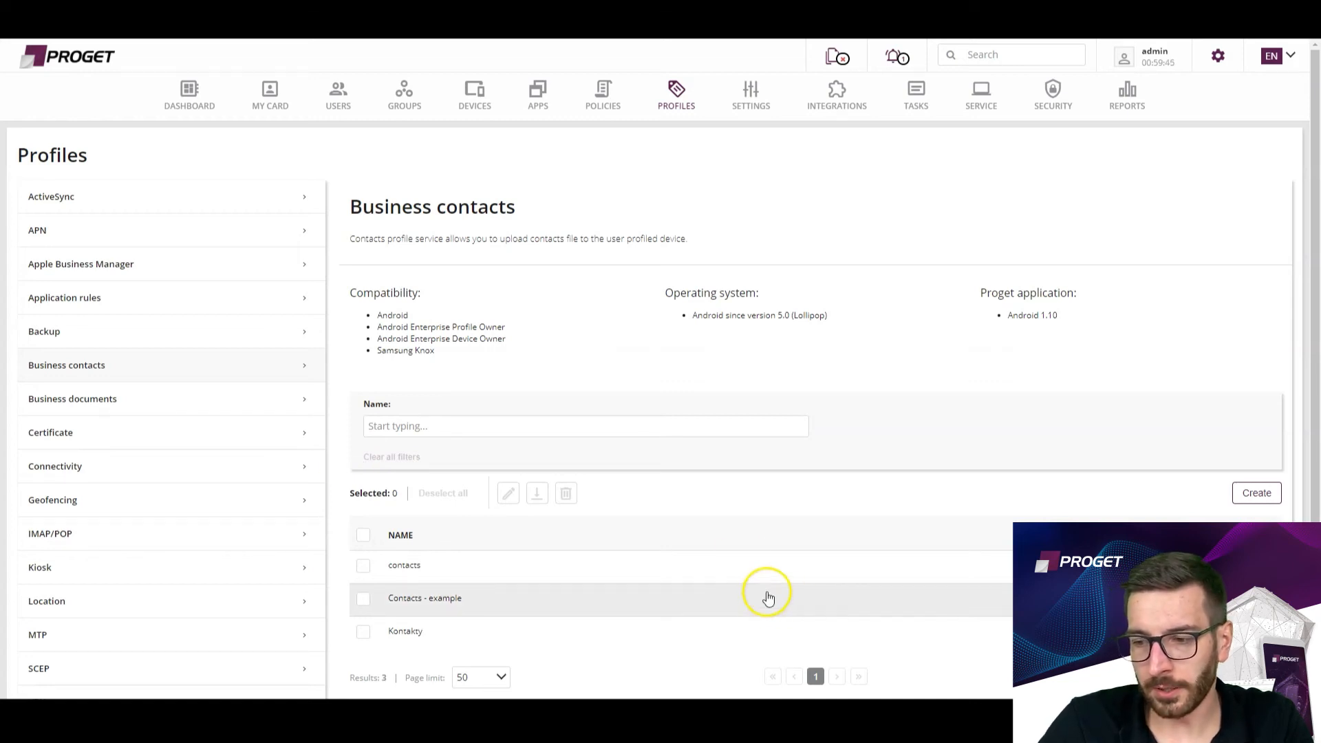
Open the security events list and examine its event status column and device status filter options.
click(1054, 95)
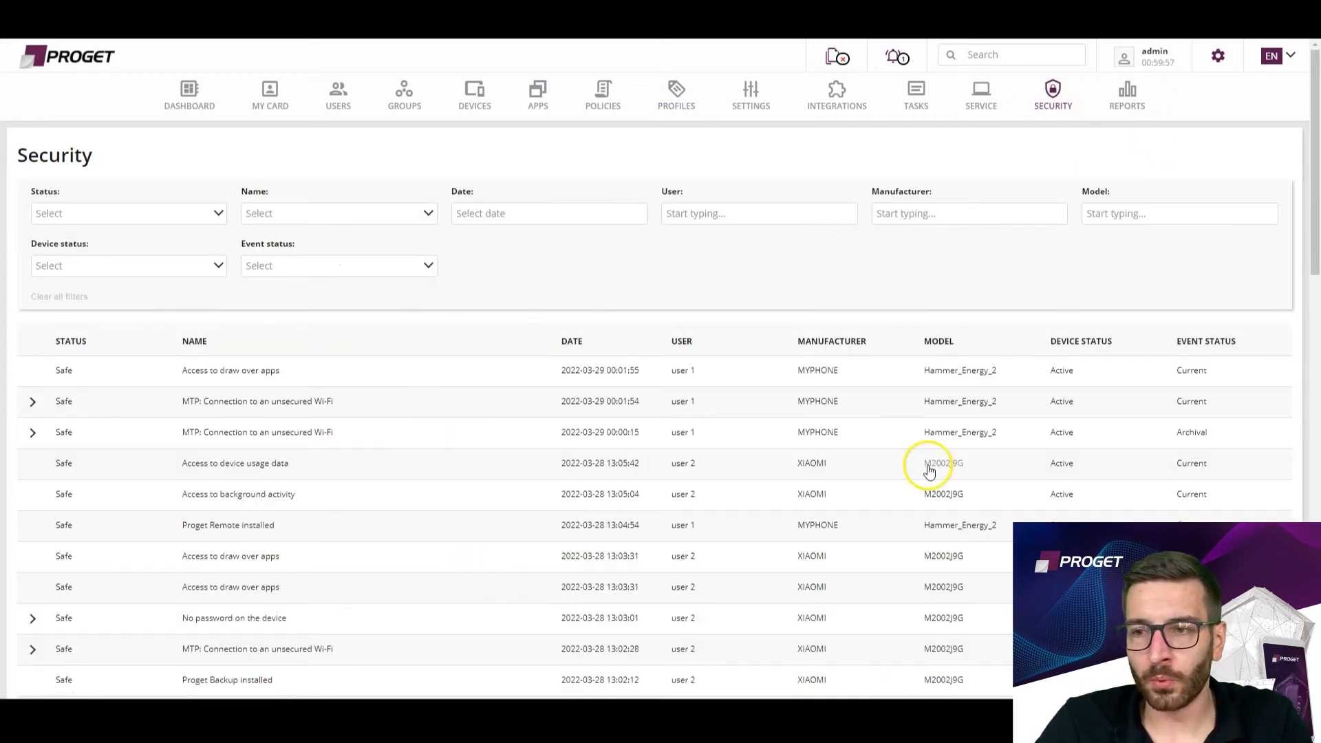
drag(1236, 341, 1166, 336)
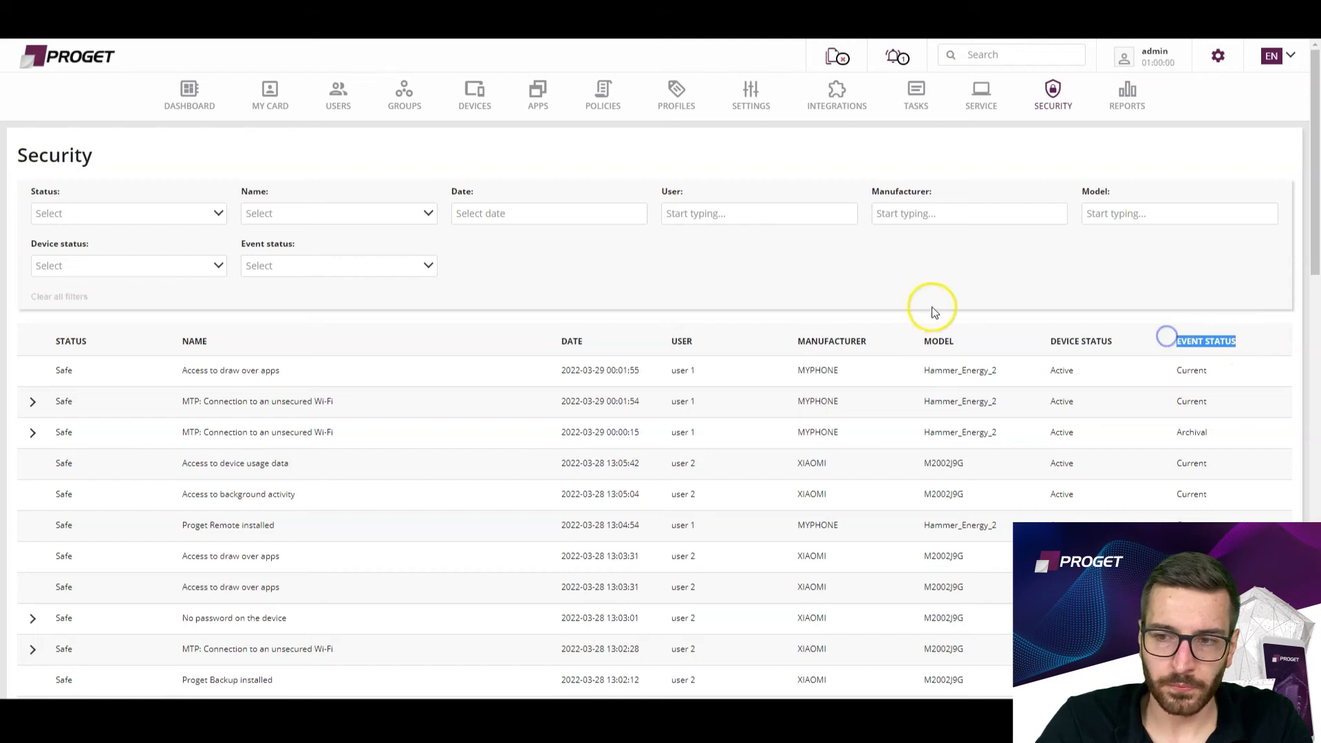
click(933, 309)
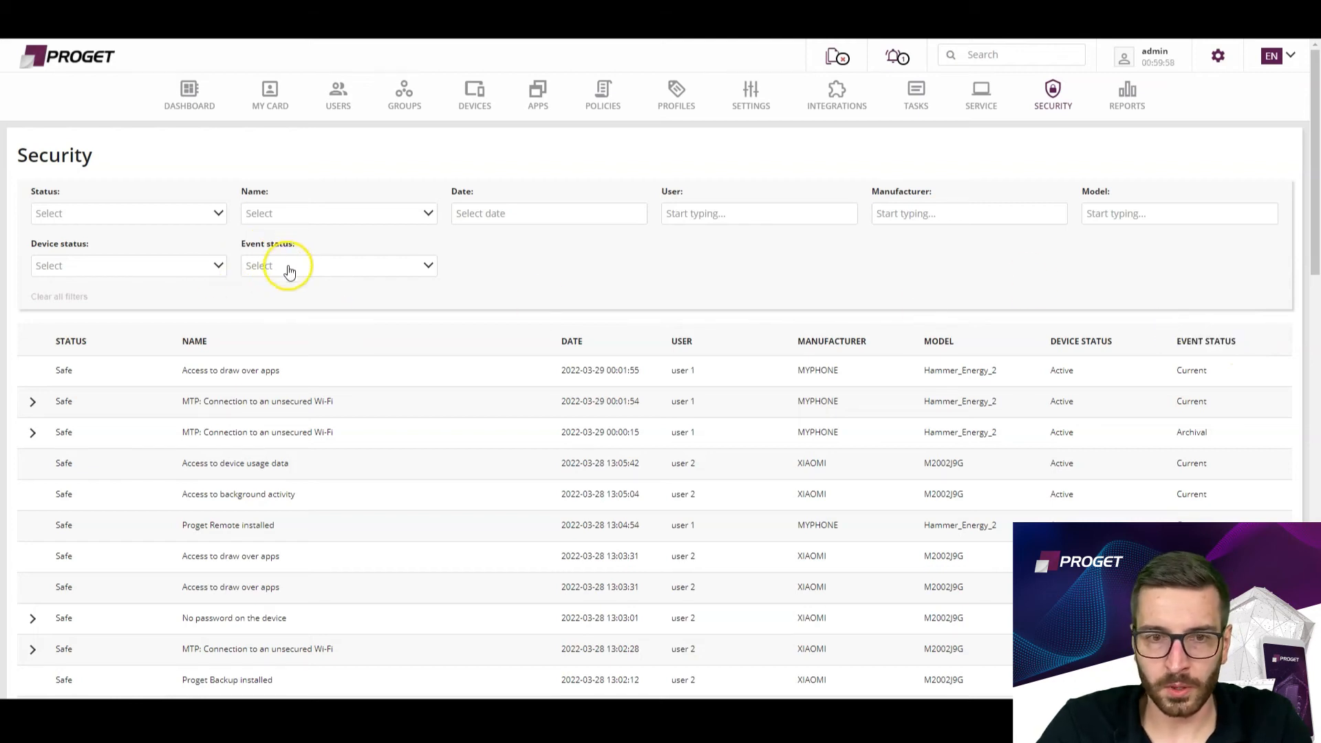
click(118, 264)
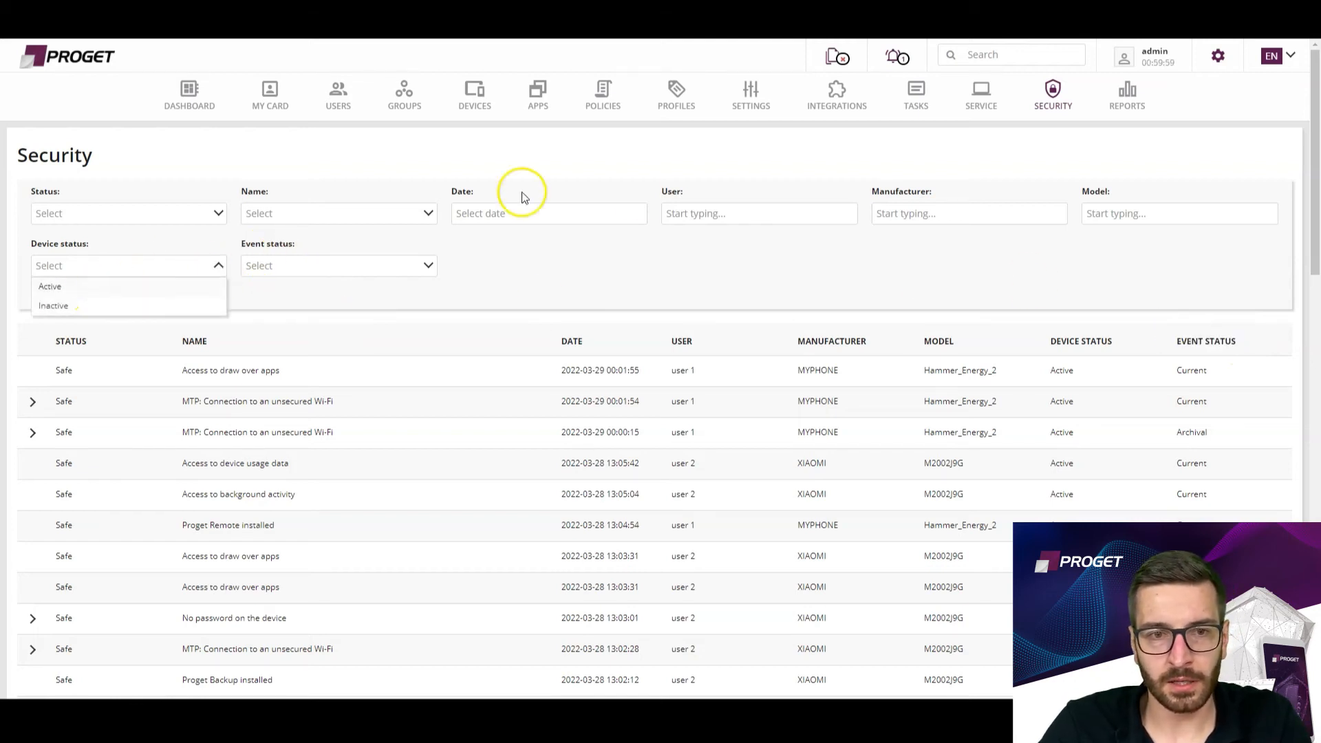
click(651, 292)
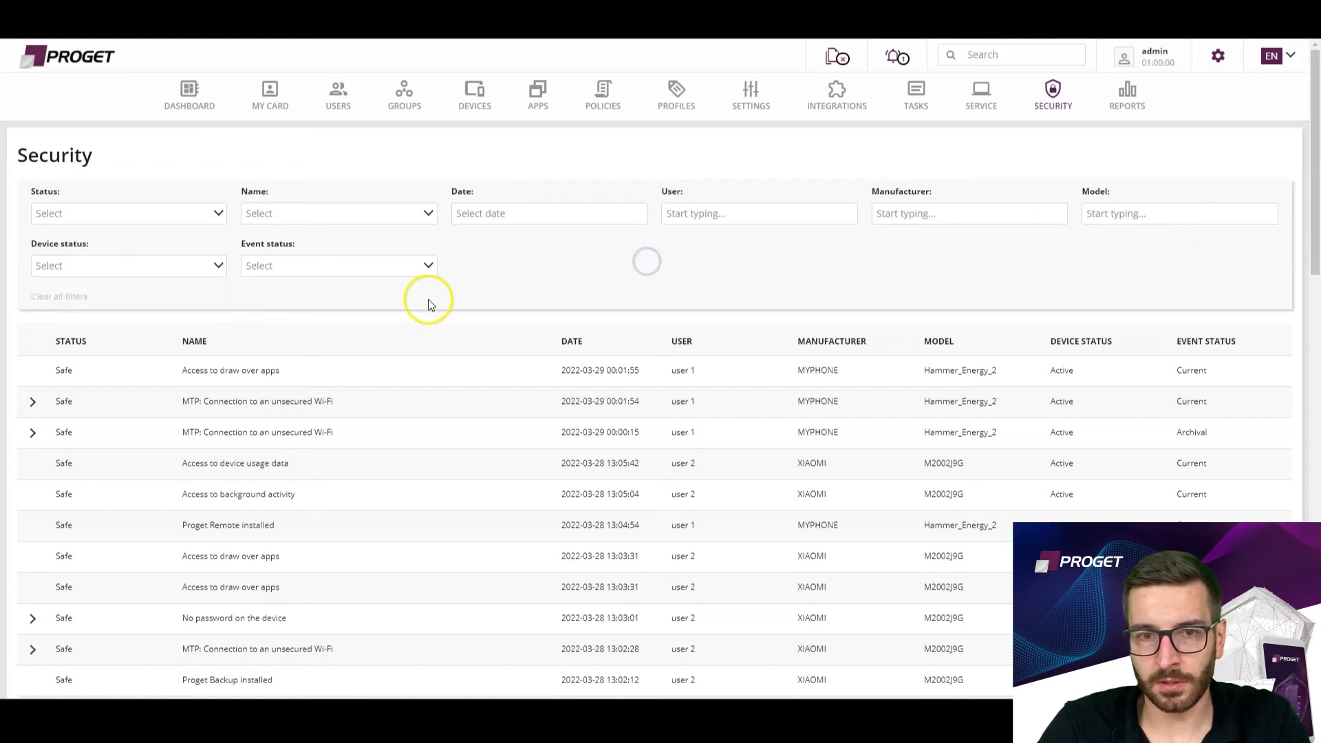
Filter the security events to Unsafe and Critical statuses with the event status Current.
click(162, 214)
click(44, 254)
click(45, 292)
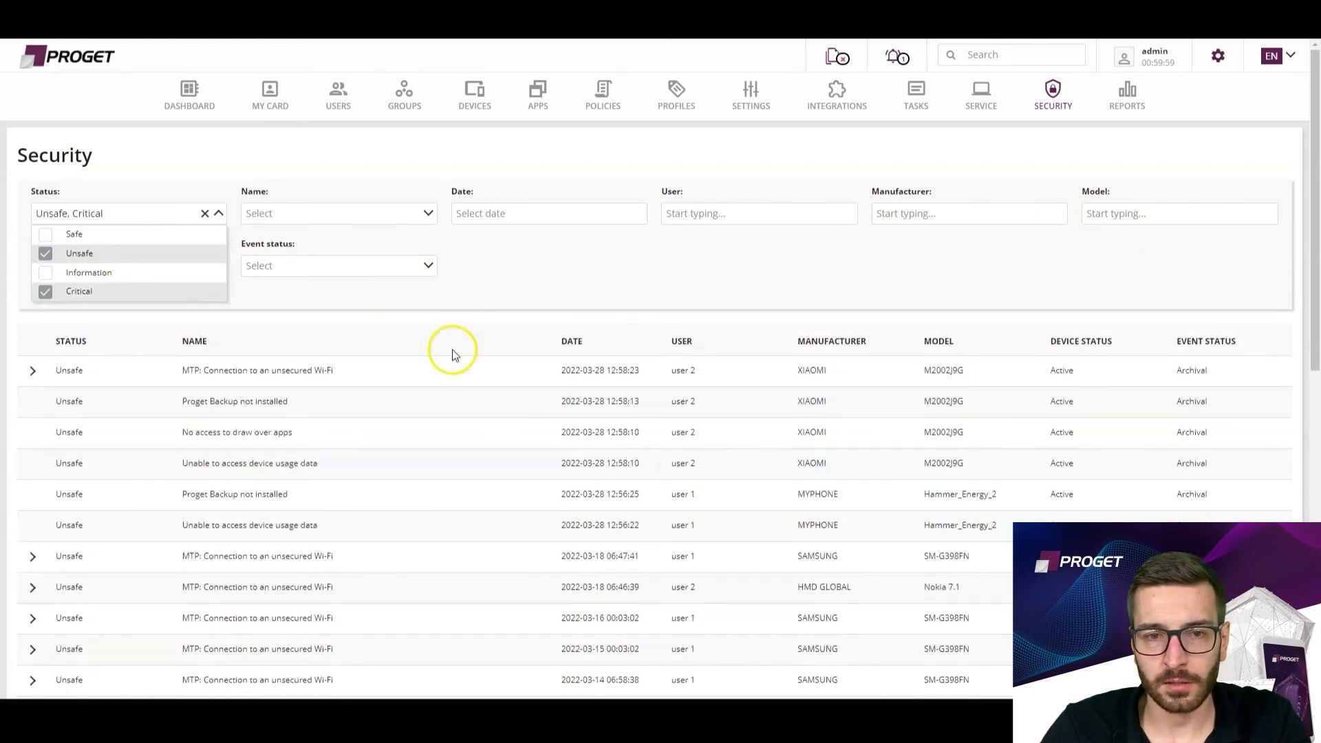
click(592, 289)
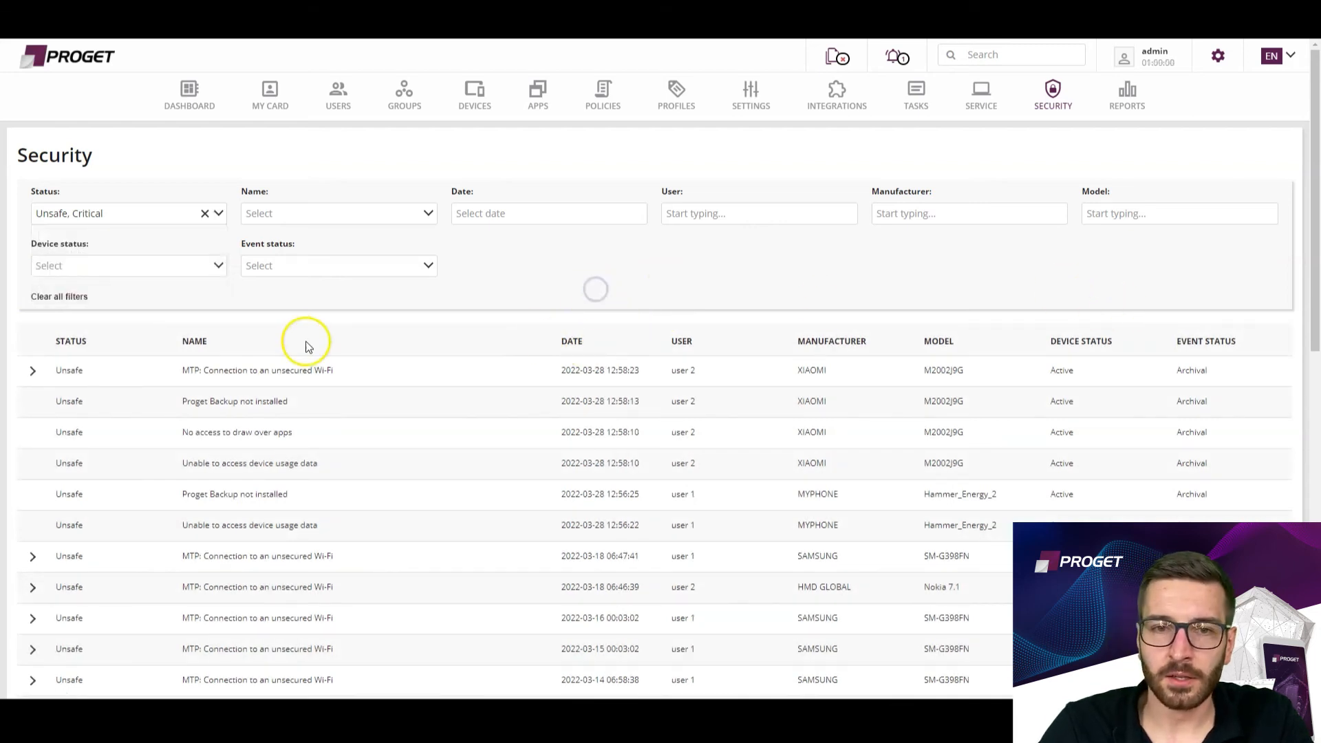
click(301, 269)
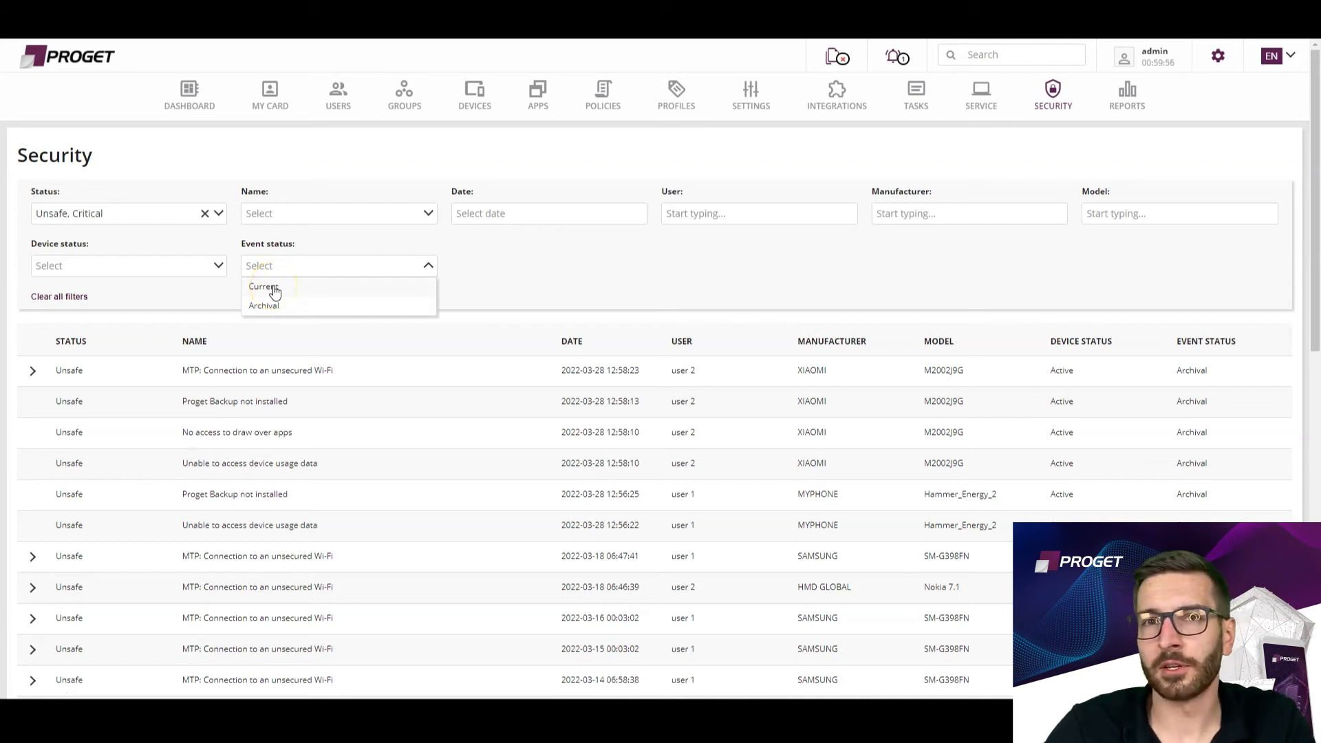
click(274, 290)
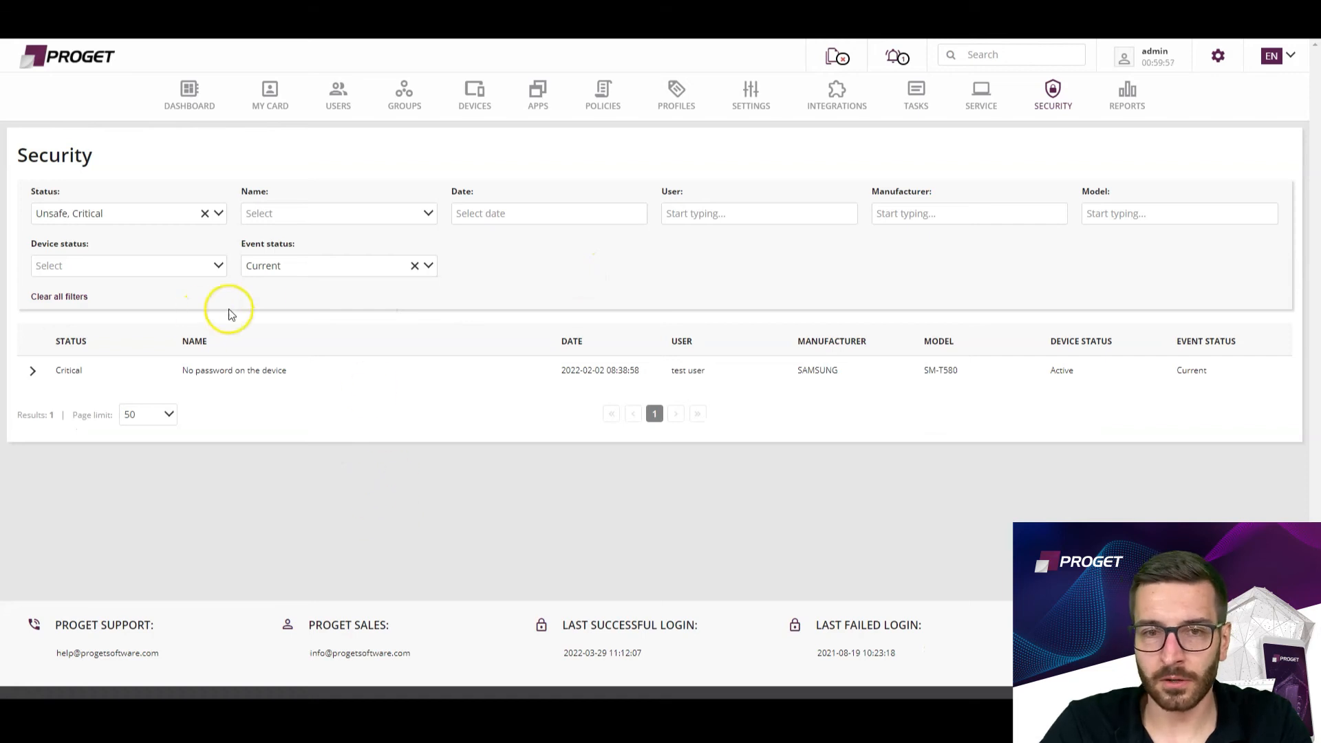
Switch the event status filter to Archival to view past security events, and set it back to Current.
click(415, 267)
click(371, 267)
click(268, 305)
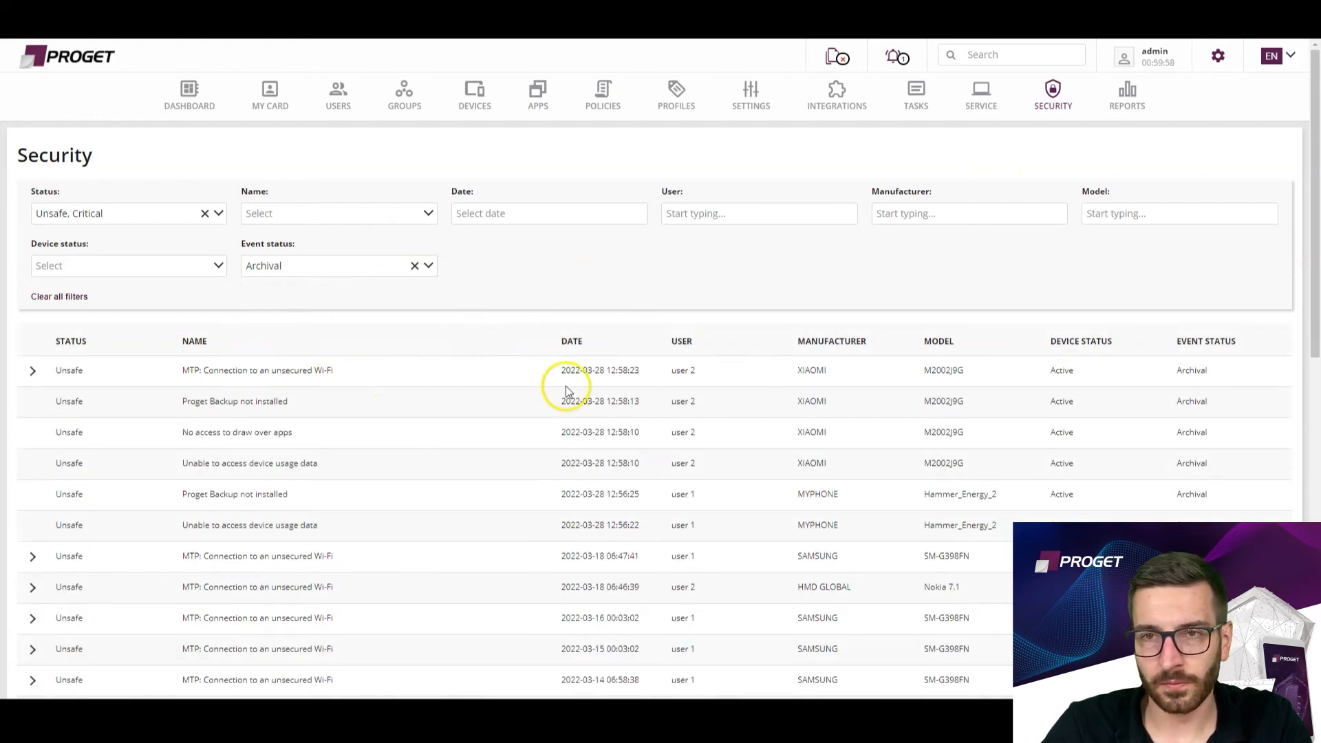
click(415, 267)
click(416, 268)
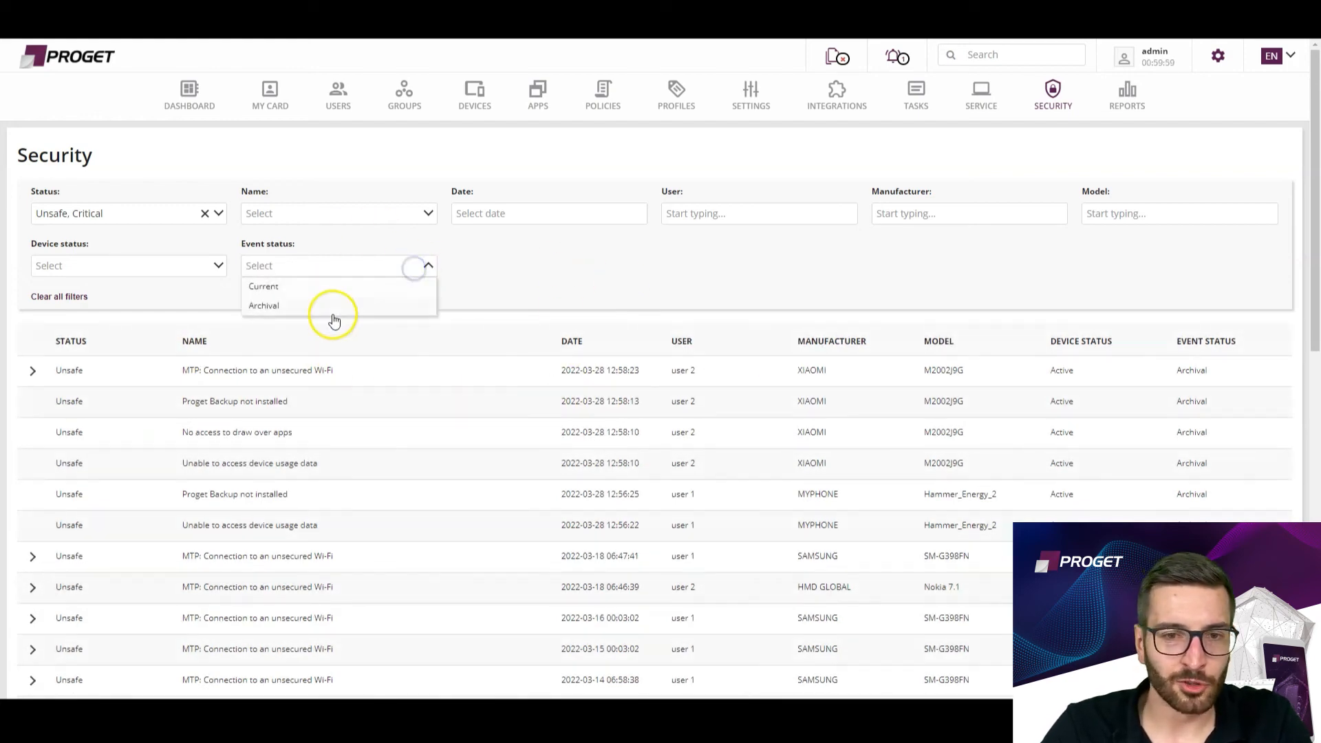
click(285, 286)
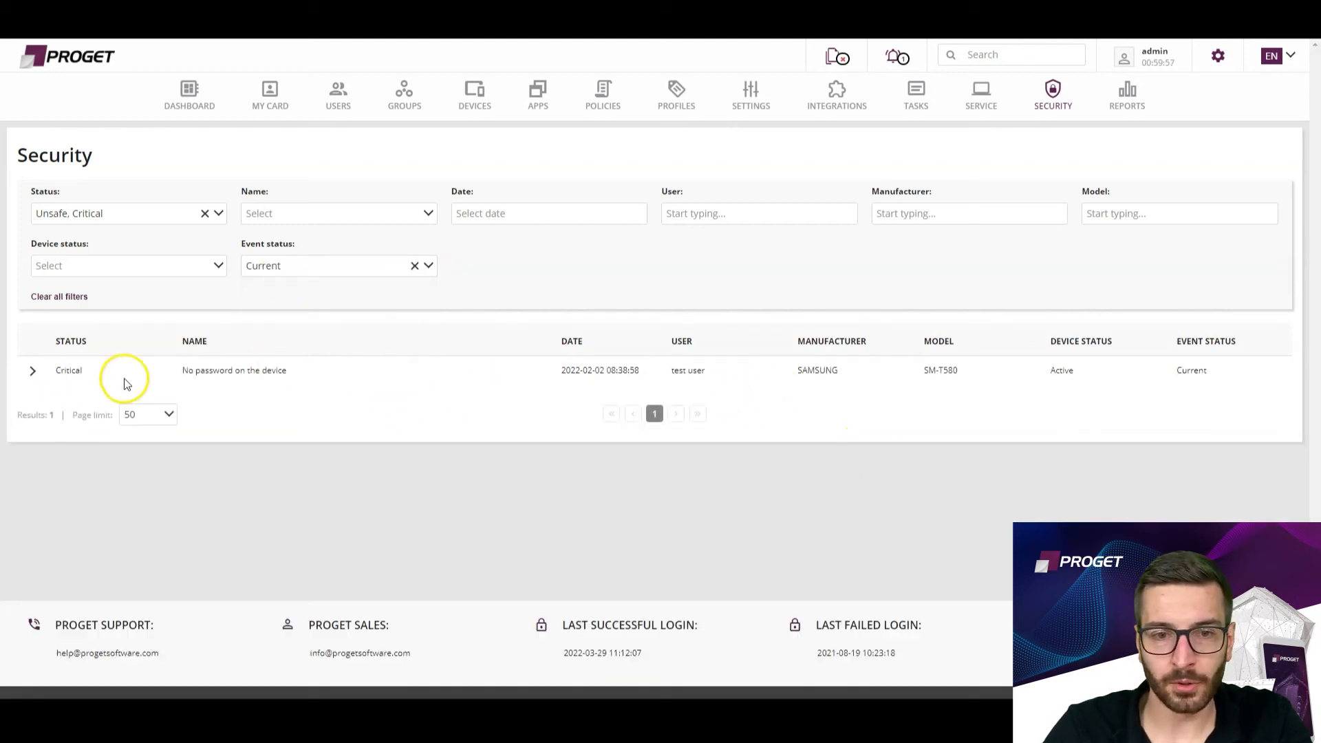
Expand the details of the critical "No password on the device" event, review them and collapse the entry.
click(32, 371)
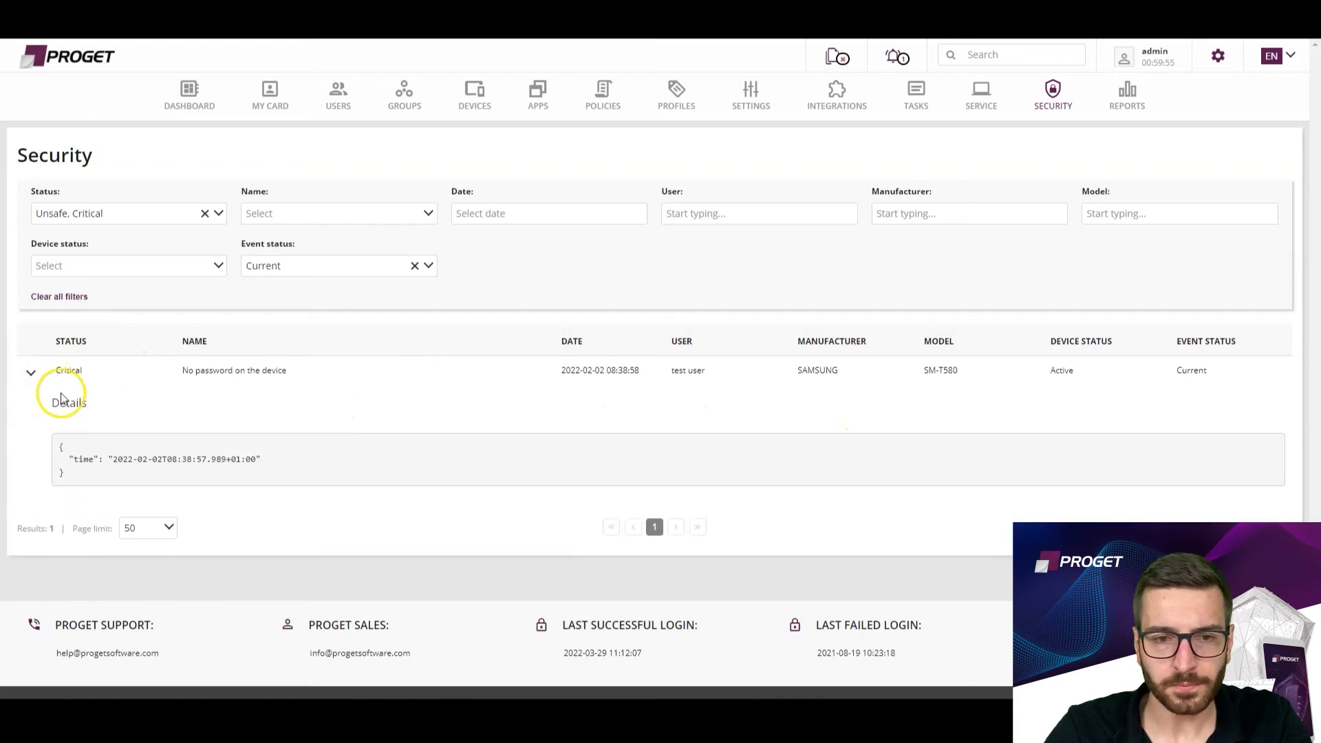
drag(171, 372, 316, 406)
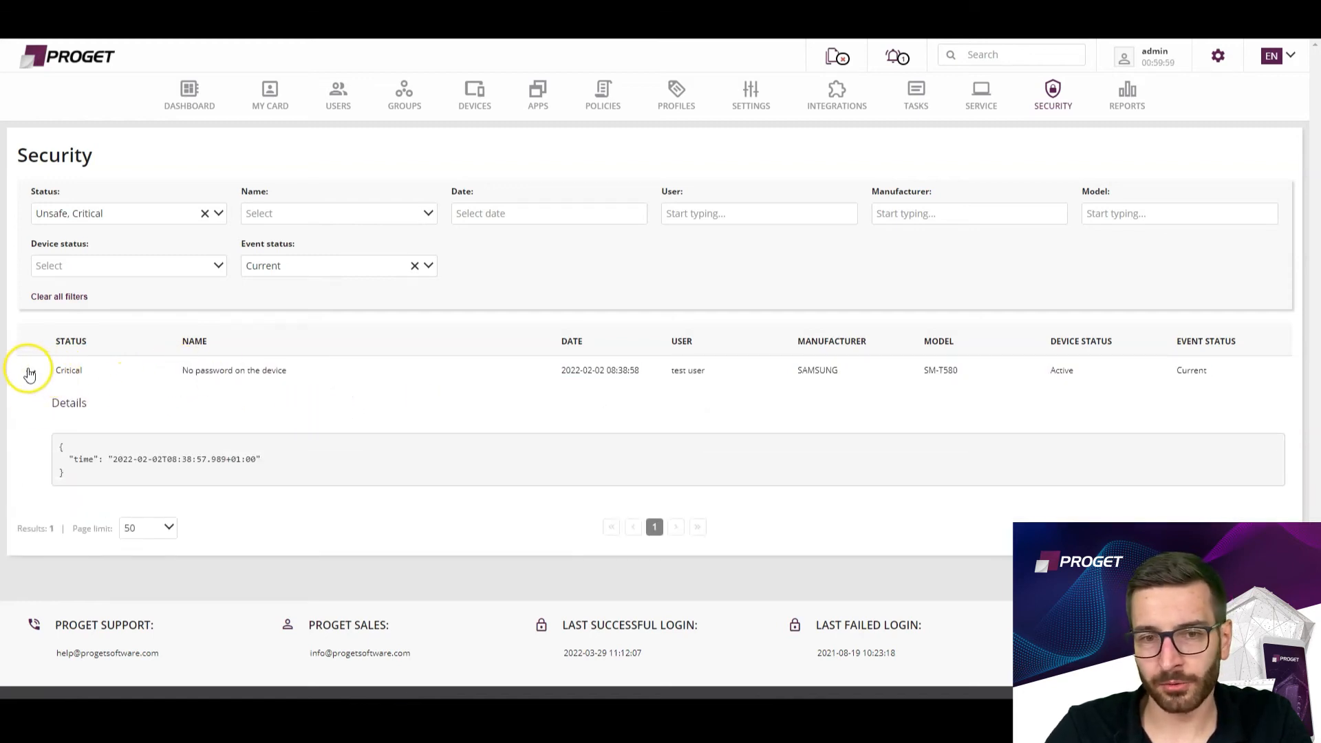
click(29, 372)
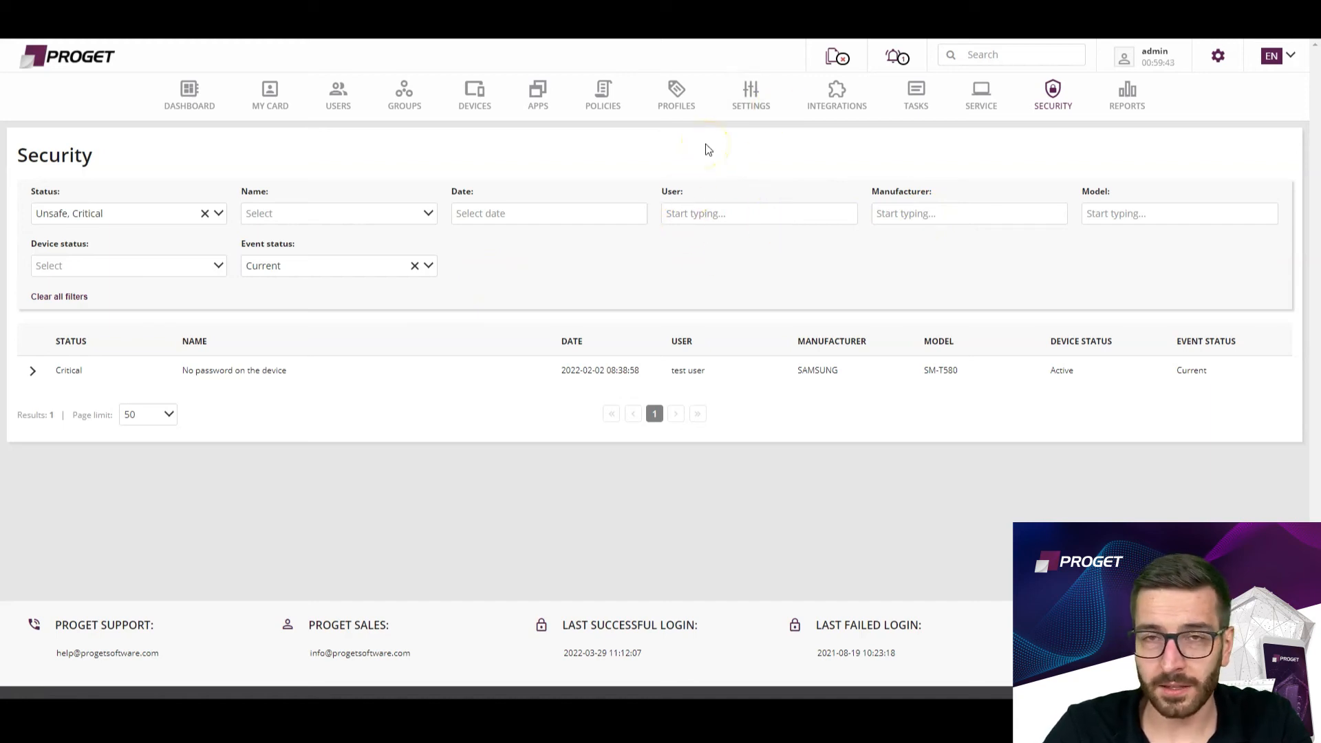
Review the CAs, user certificates and external certificates in the Certificate Manager settings.
click(747, 103)
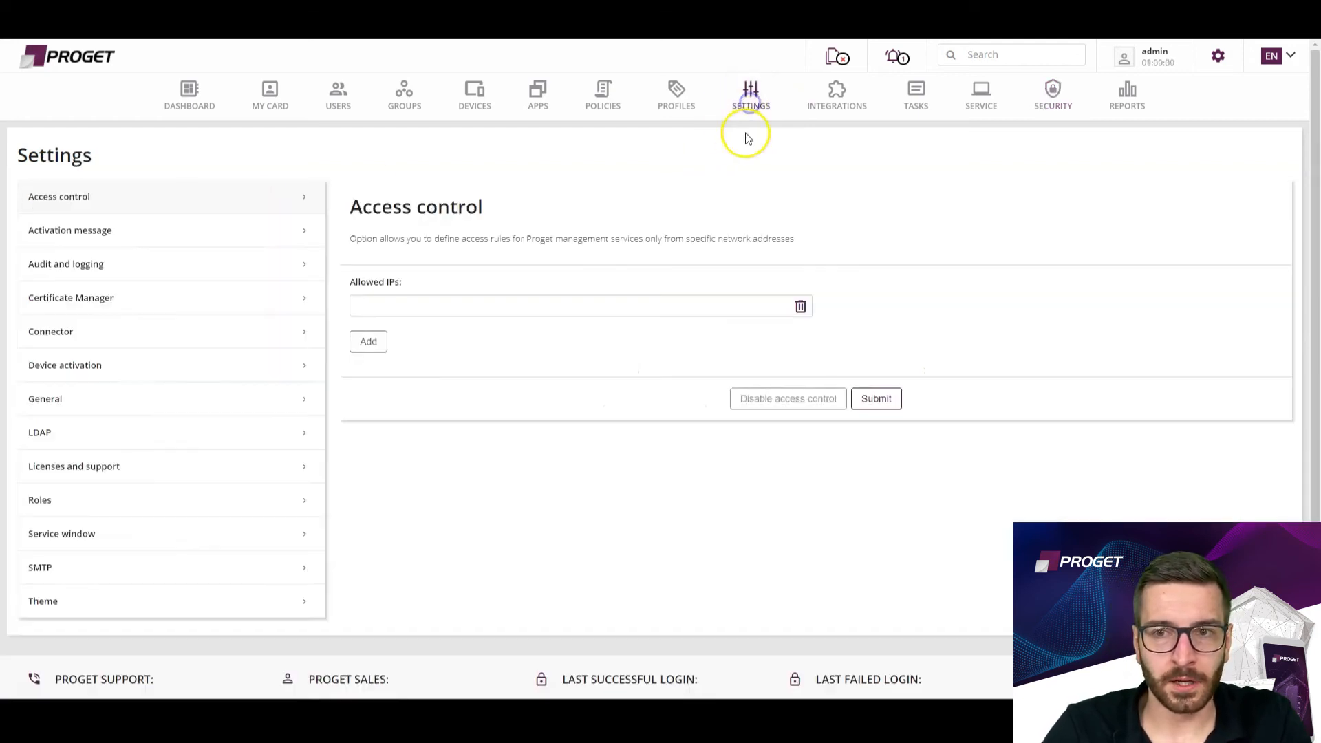
click(91, 300)
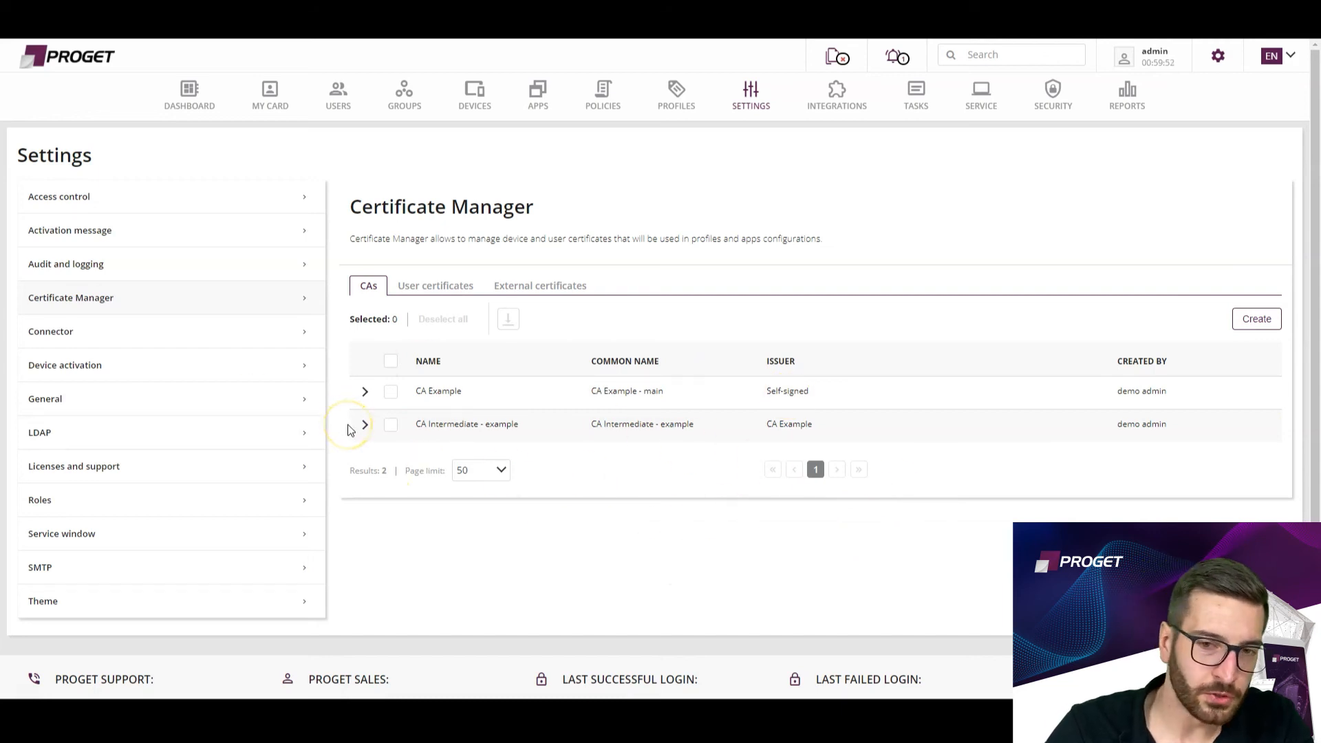
drag(697, 428, 609, 427)
click(663, 534)
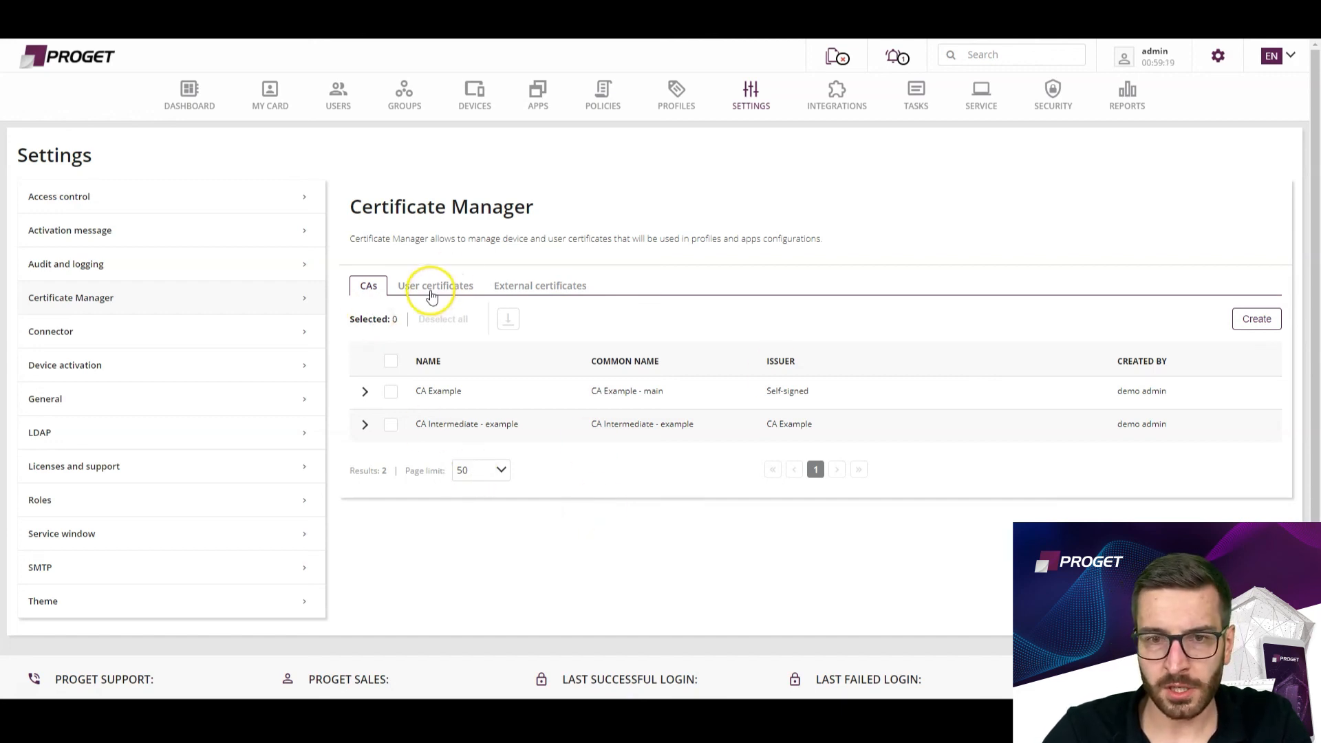
click(408, 287)
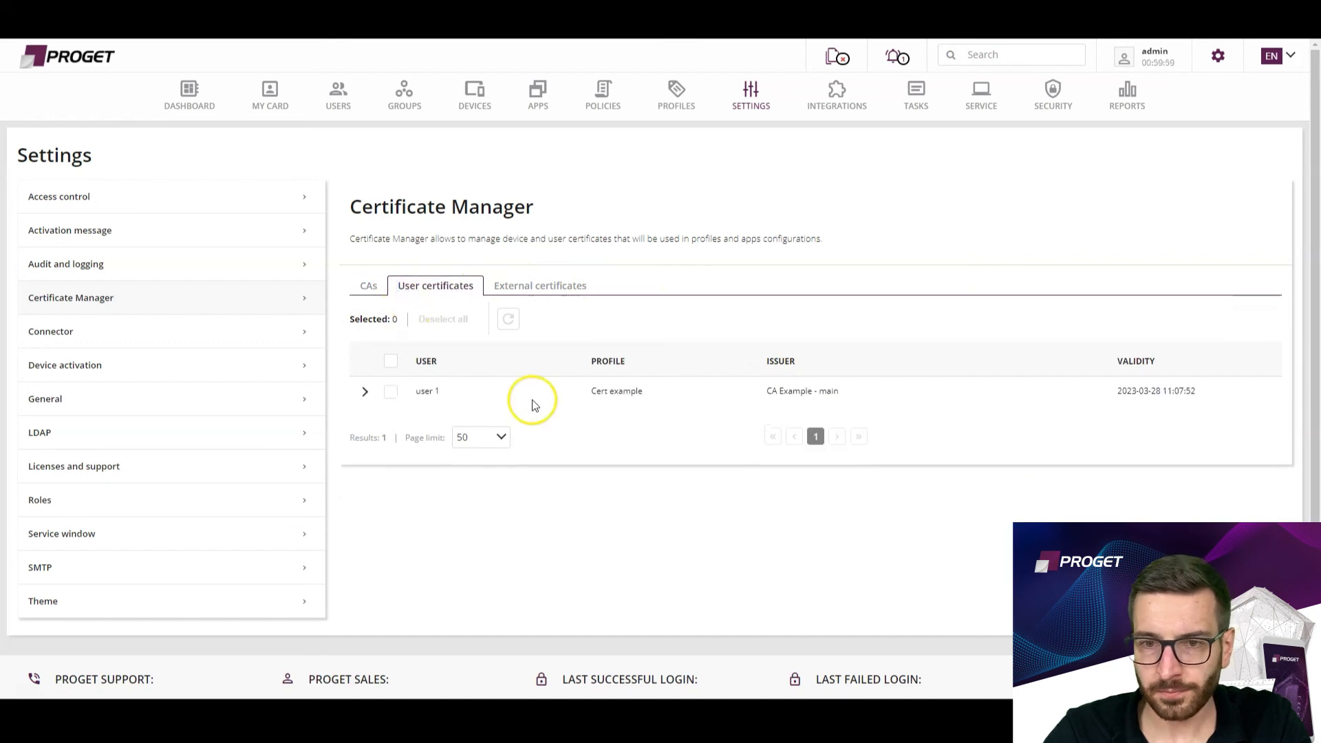
click(523, 296)
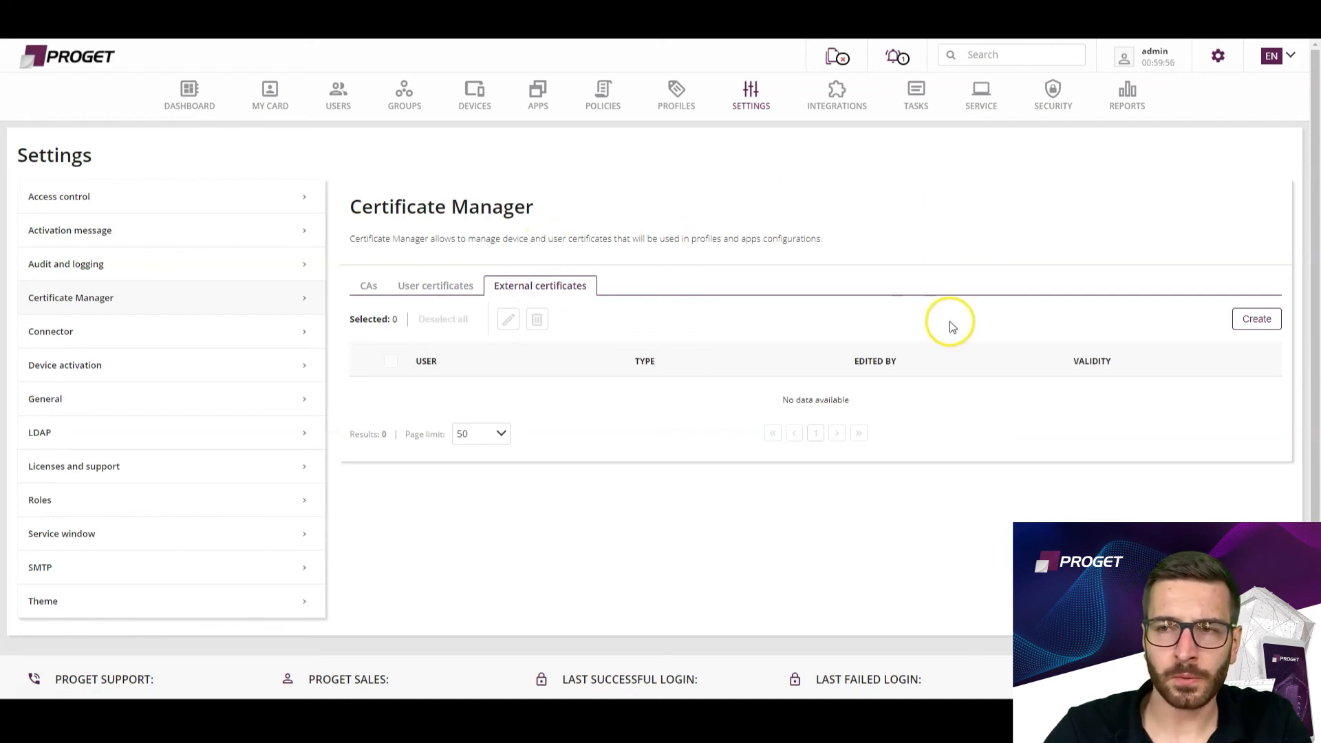
View the signing and encryption email certificate options in the account settings and cancel without saving.
click(1221, 53)
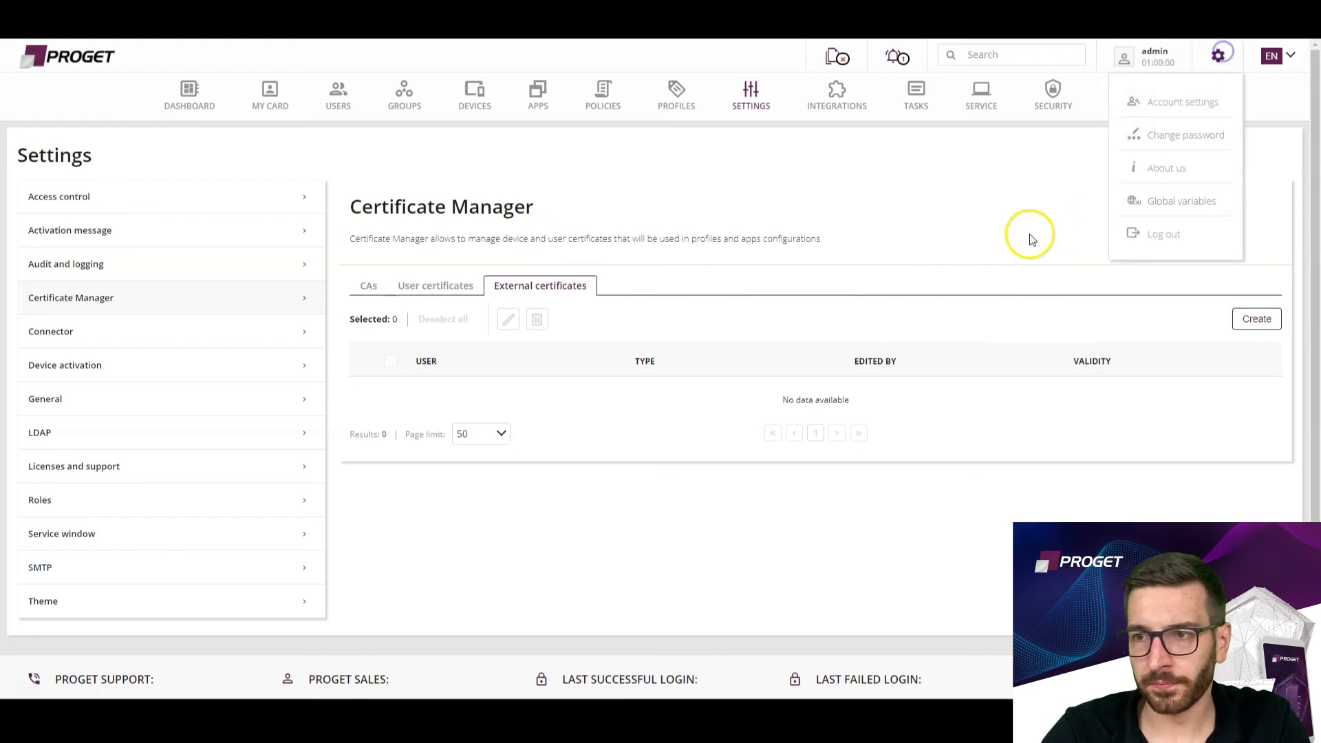
click(1170, 106)
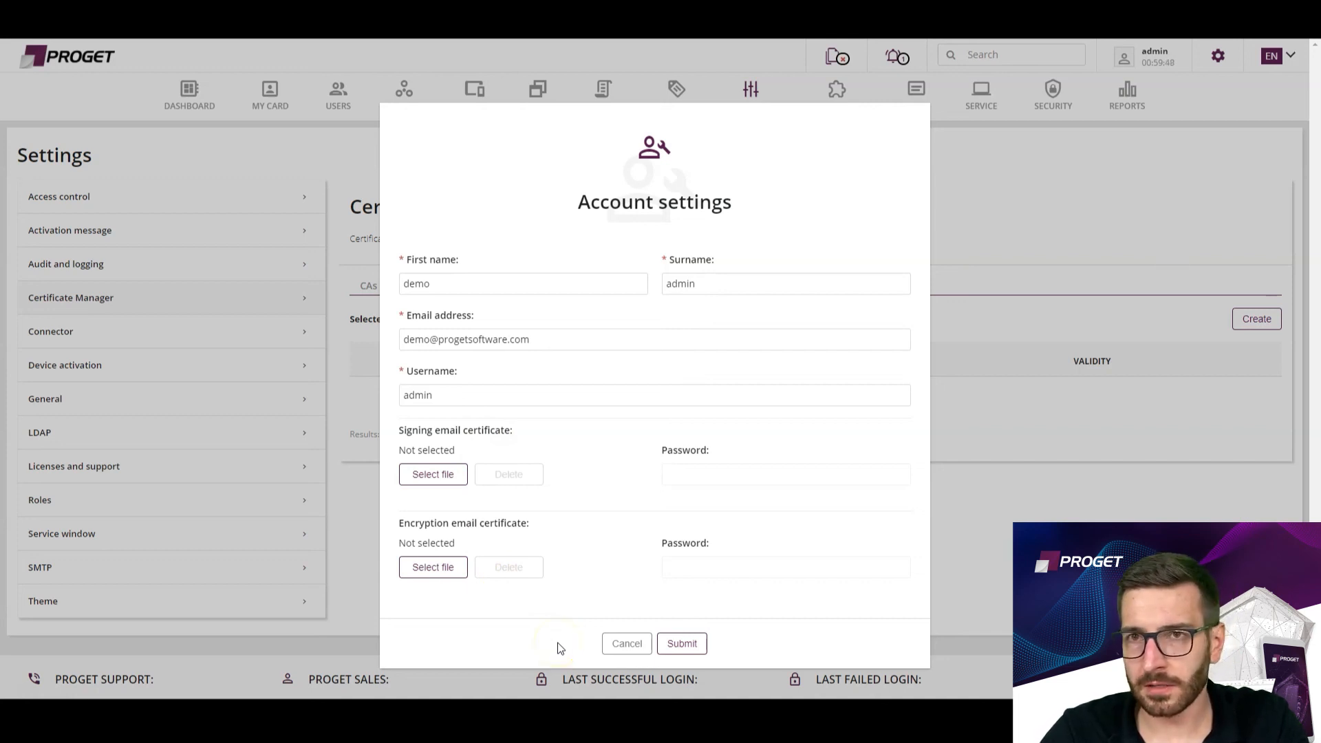
click(627, 645)
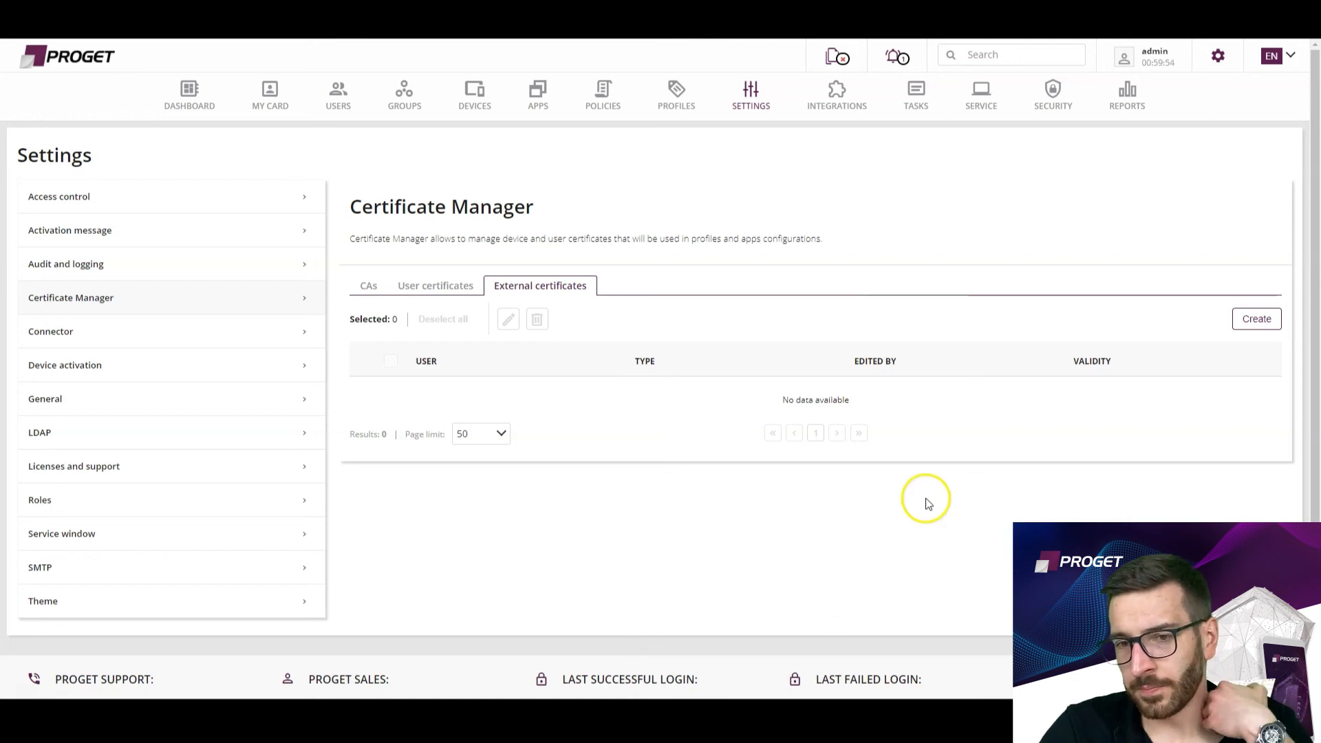
Open the form for adding an external certificate in the Certificate Manager.
click(1256, 318)
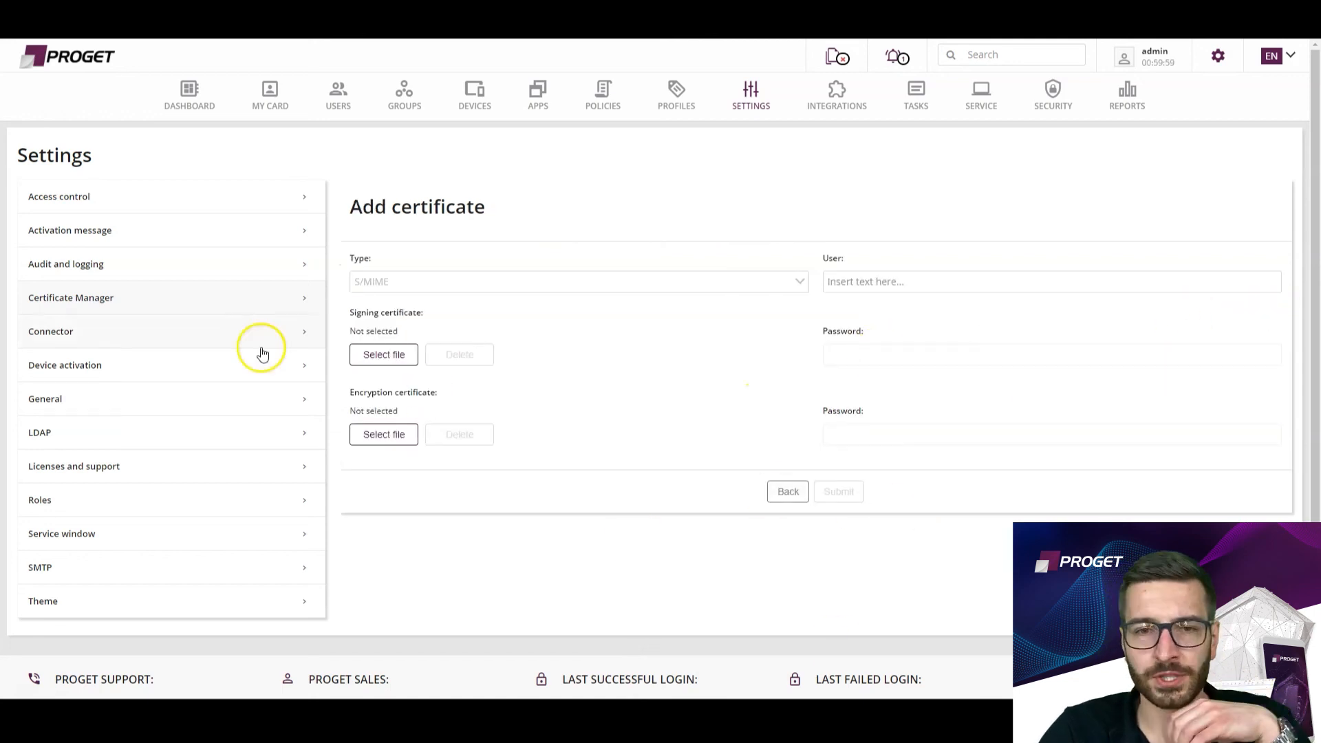